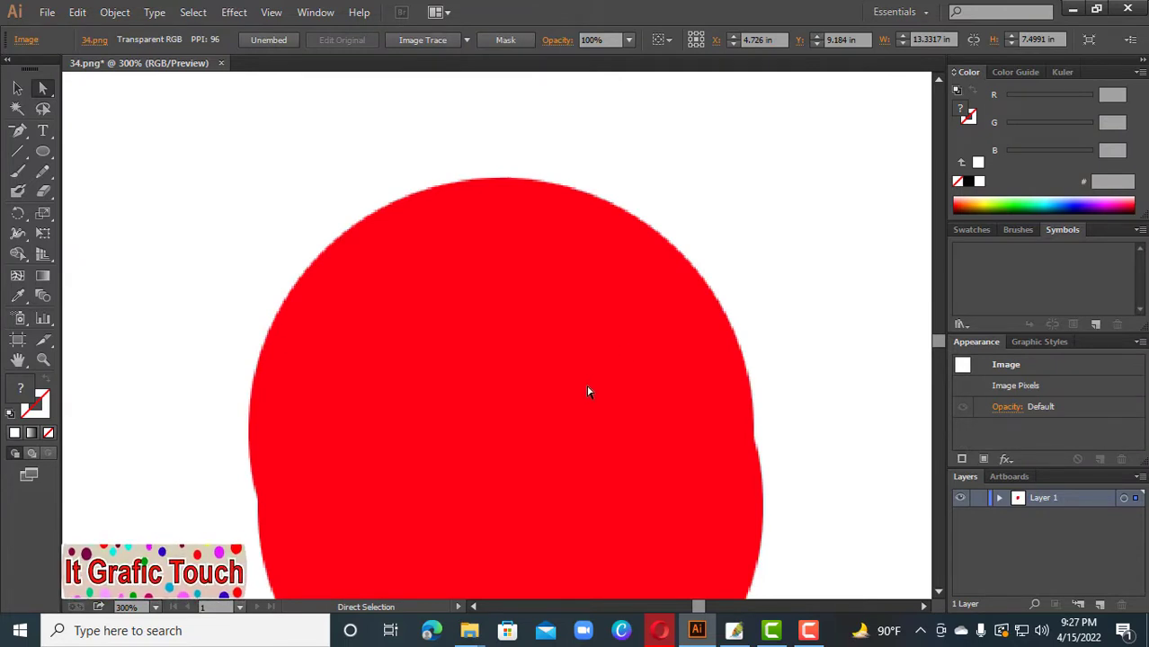
Step: Undo the last copy of the red circle image and examine the edge of the remaining circle at 800% magnification
key(ctrl+z)
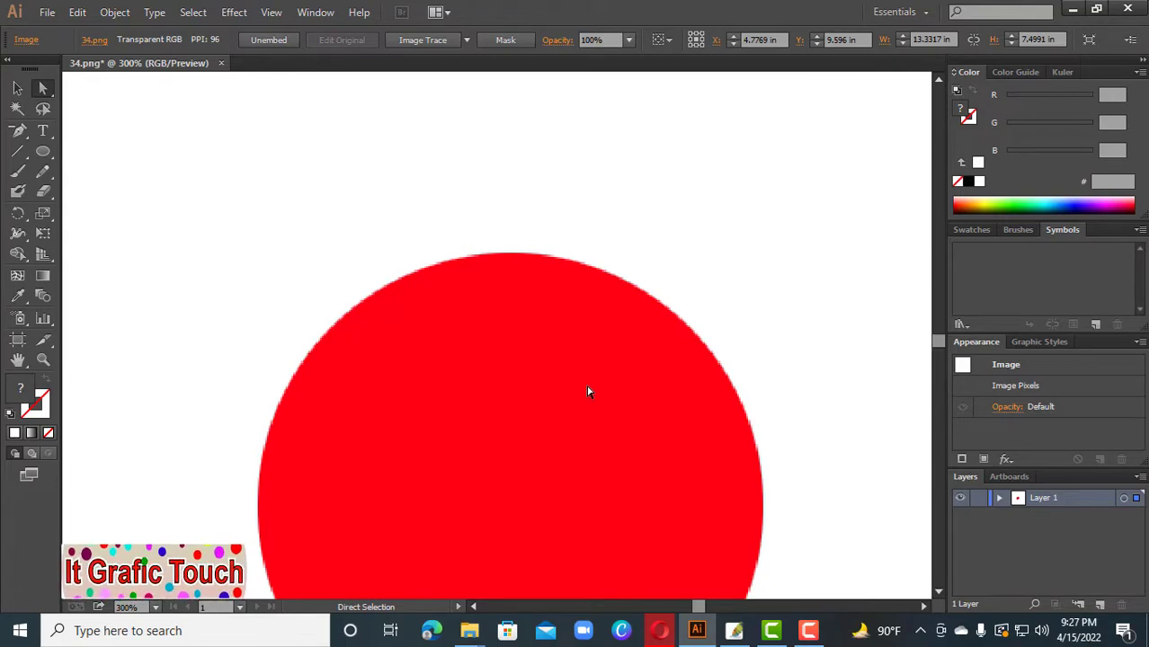
key(ctrl+equal)
key(ctrl+equal)
key(ctrl+equal)
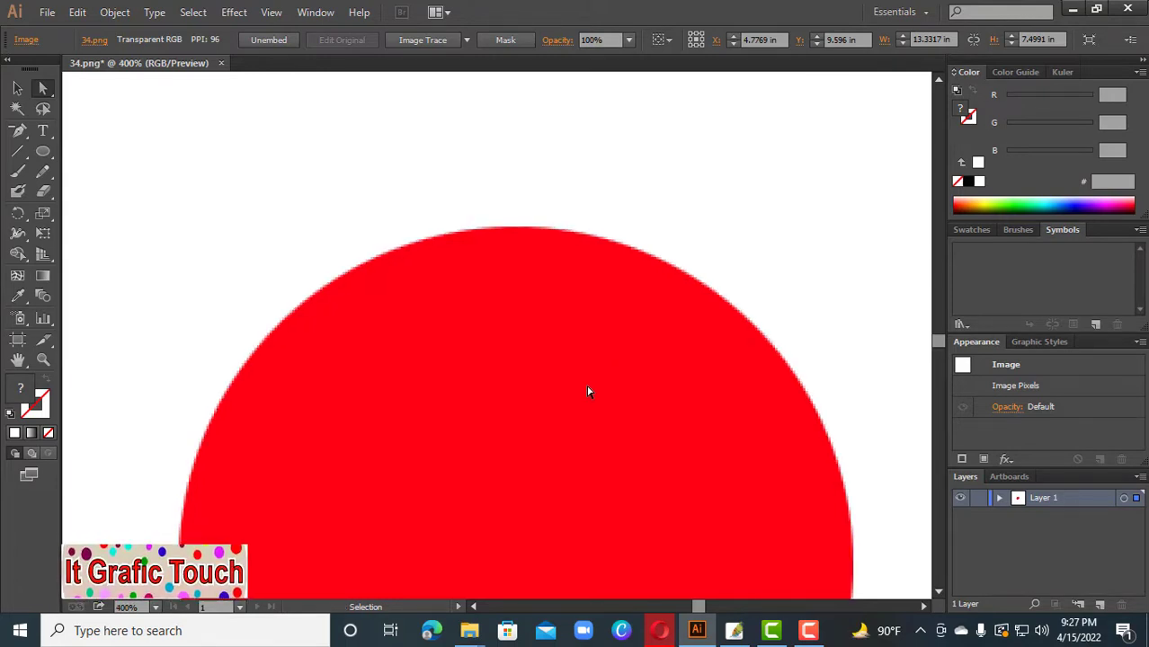
drag(593, 375, 600, 472)
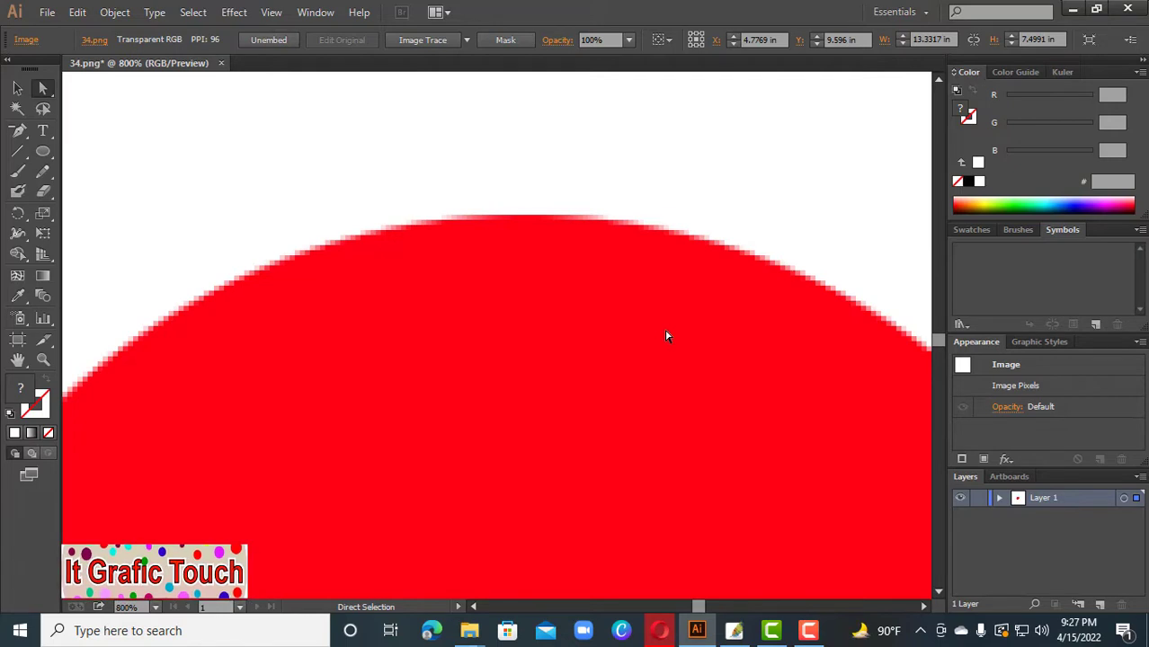
key(ctrl+minus)
key(ctrl+minus)
key(ctrl+minus)
key(ctrl+minus)
key(ctrl+minus)
key(ctrl+minus)
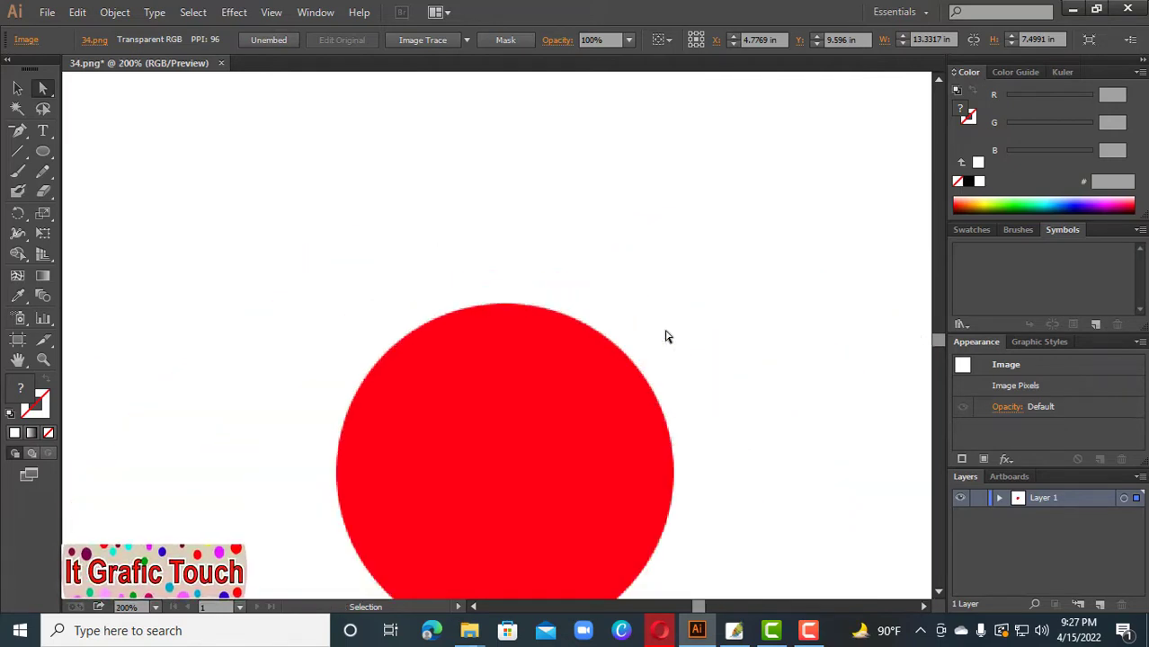
key(ctrl+minus)
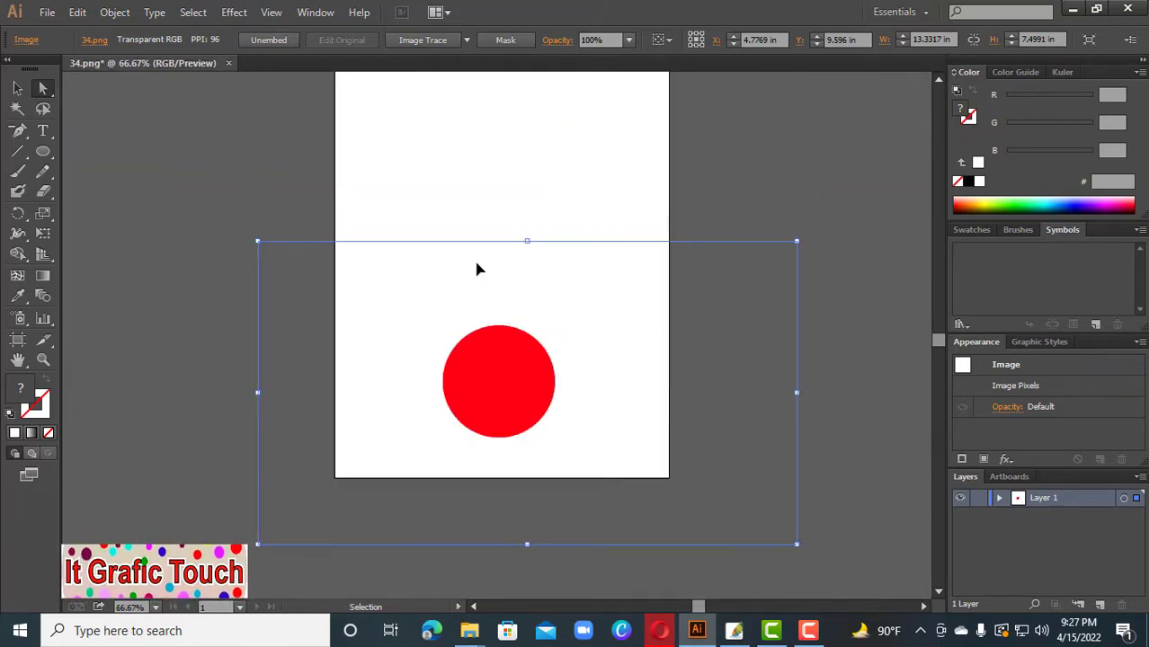
Step: Duplicate the red circle image straight upward so a second circle sits above the original on the artboard
key(a)
click(701, 207)
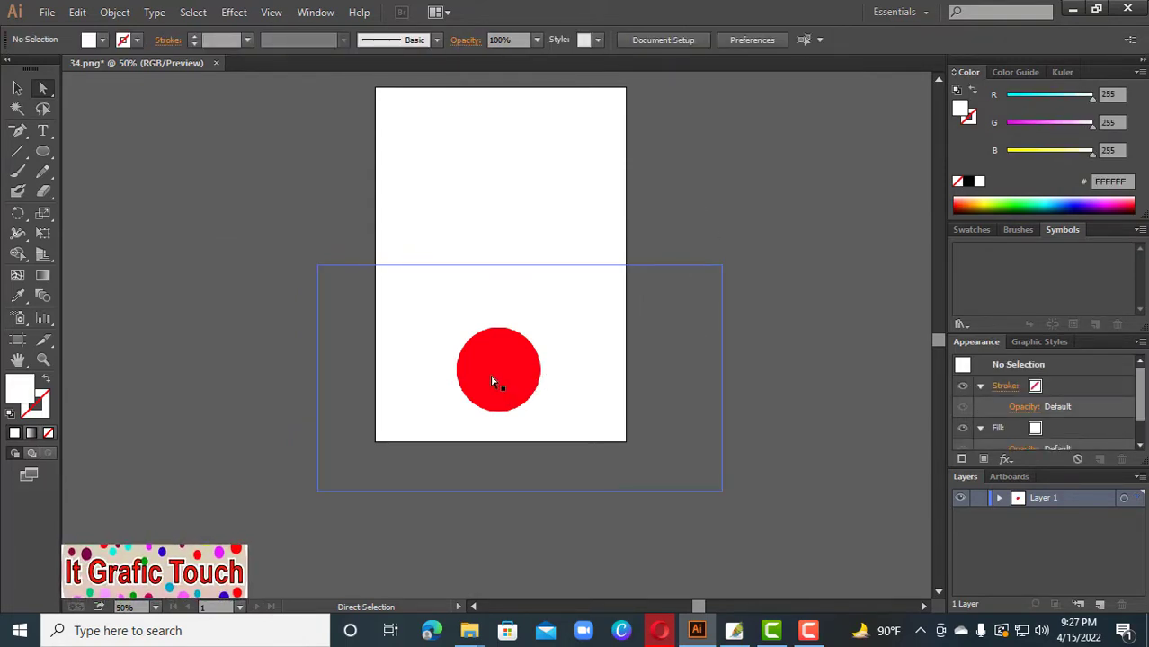
click(524, 372)
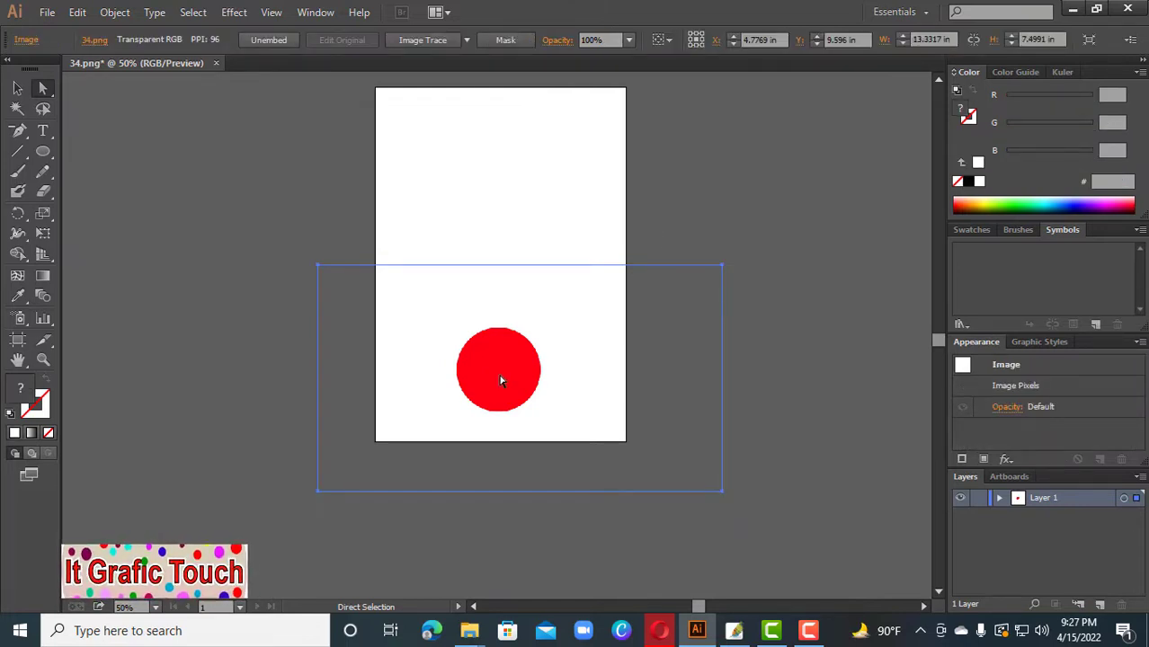
drag(501, 381, 500, 246)
click(769, 289)
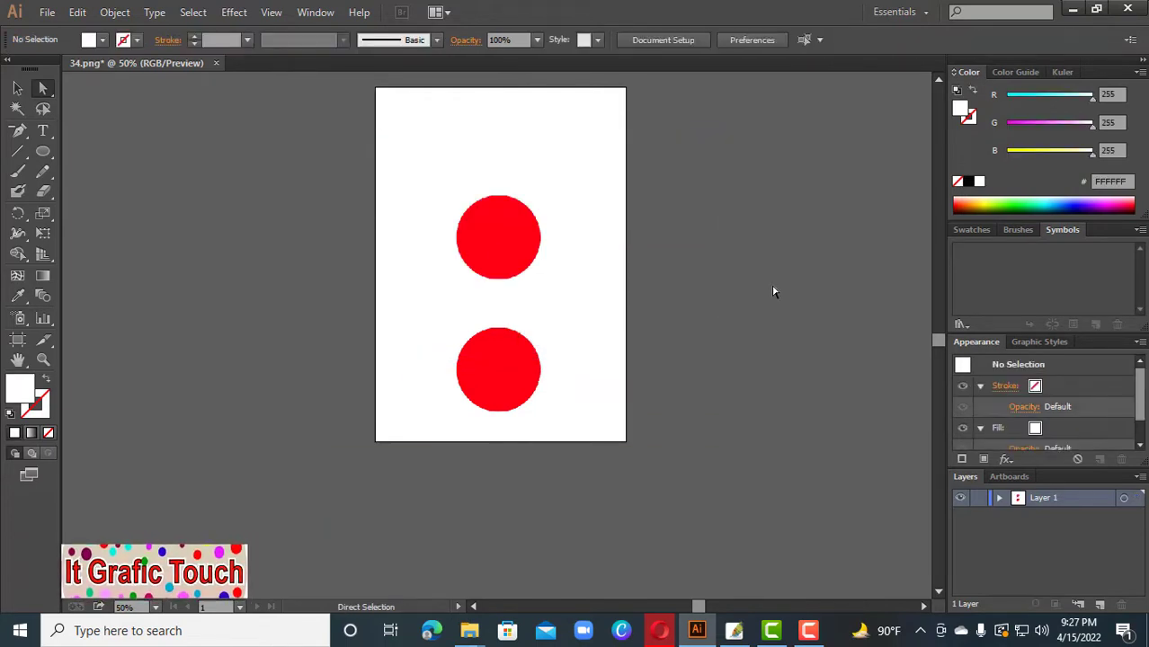
Step: Try an Image Trace of the upper circle image with the [Default] preset, and undo it
click(507, 257)
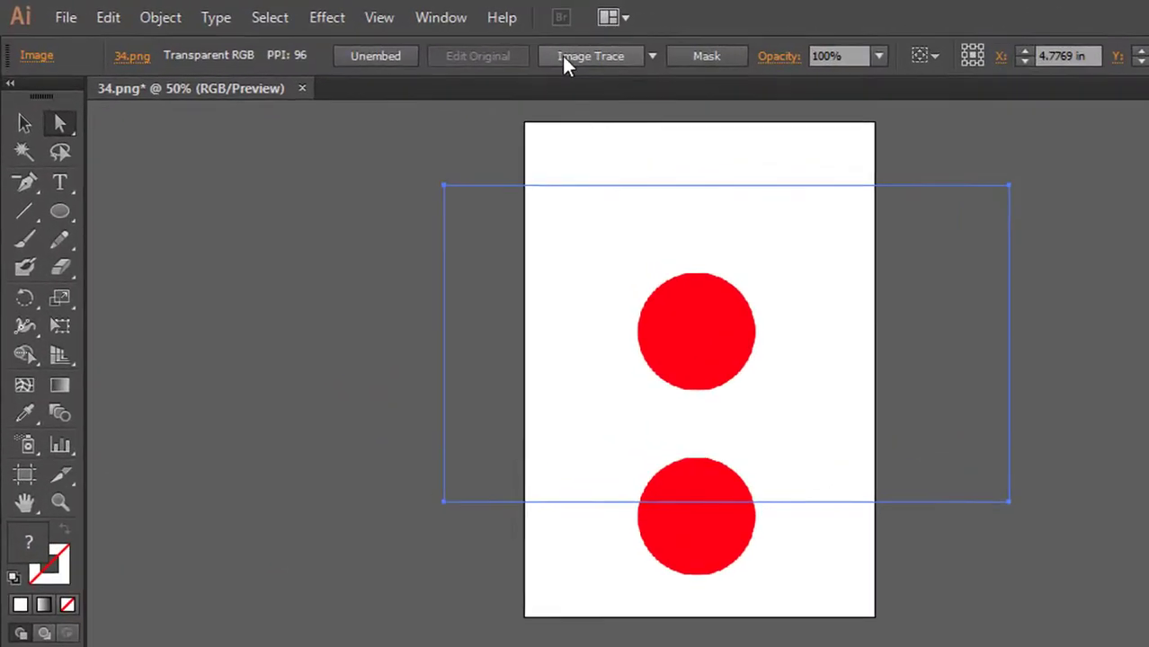
click(652, 57)
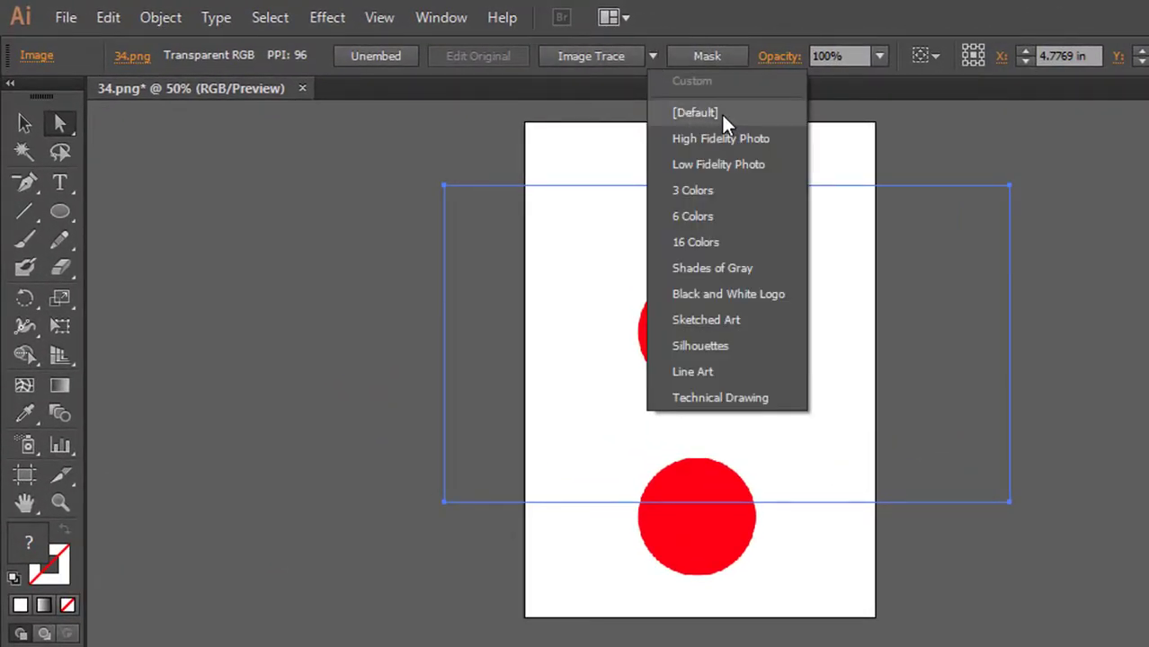
click(723, 117)
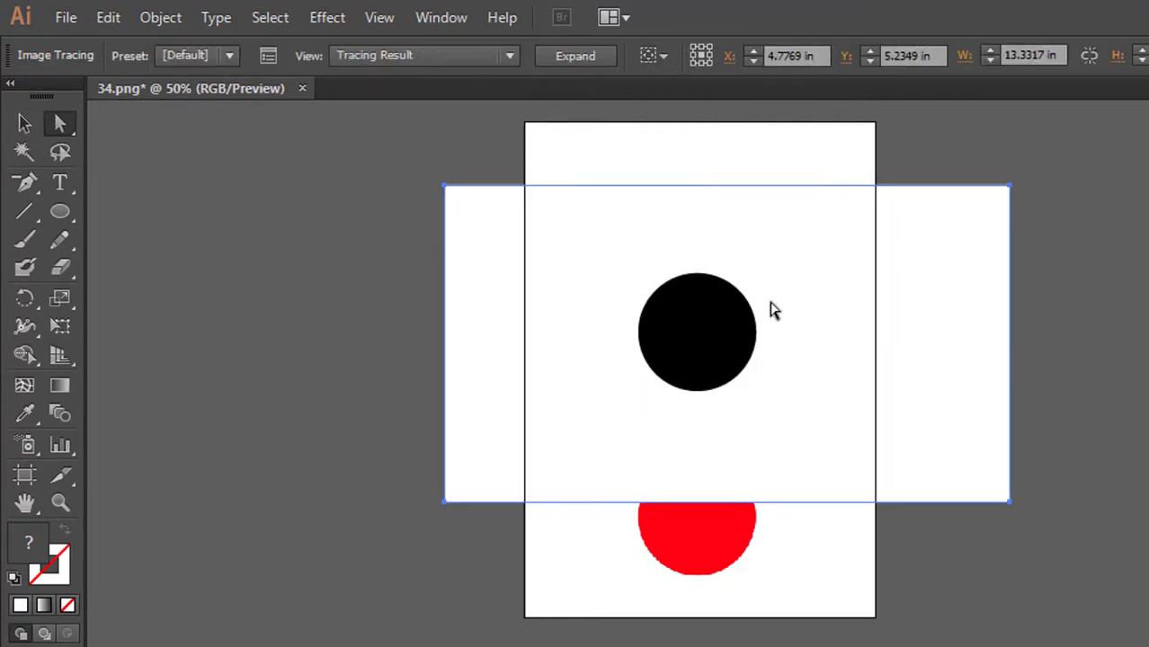
key(ctrl+z)
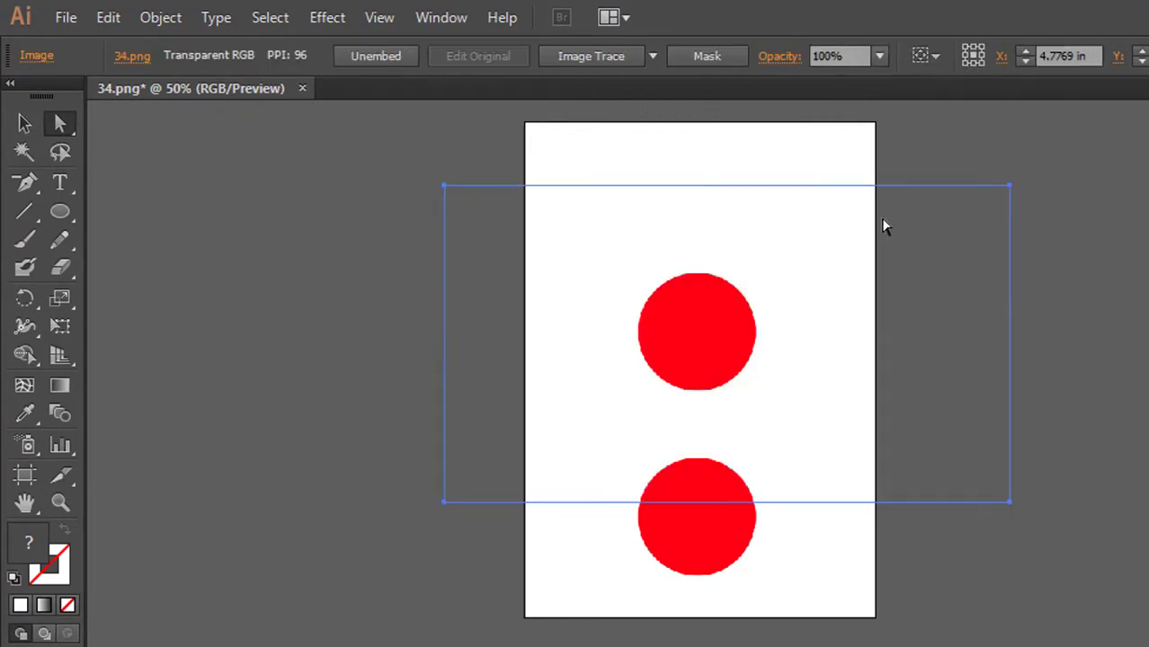
Step: Trace the upper circle image with the Low Fidelity Photo preset and move the untraced original to the artboard's lower-left corner
click(652, 57)
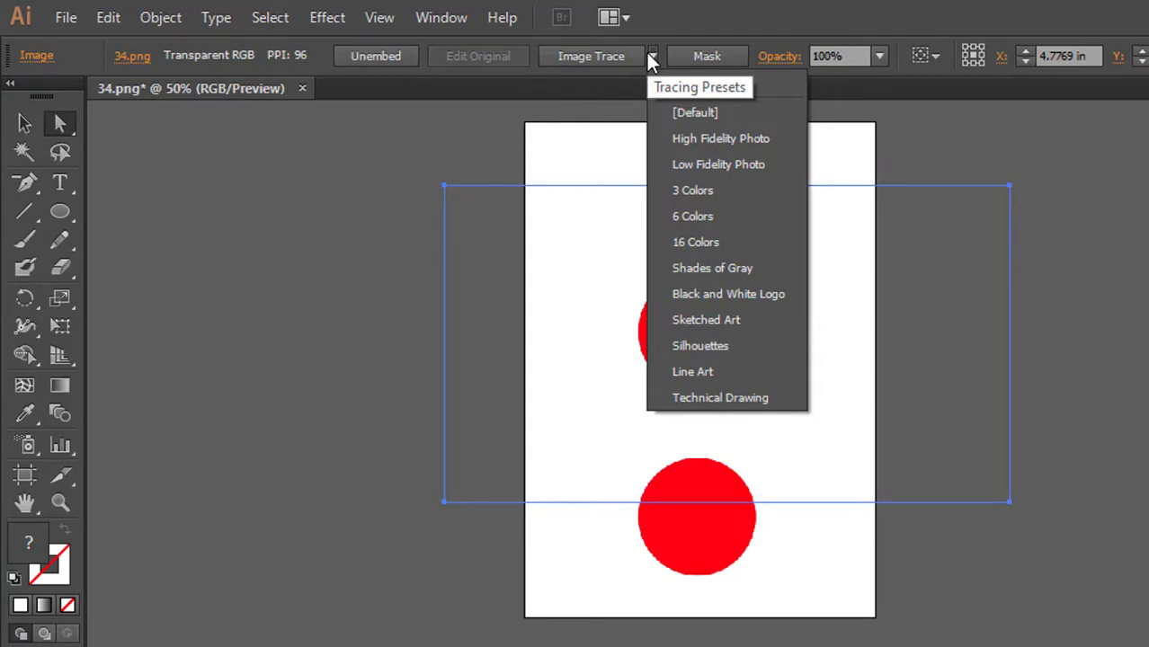
click(710, 165)
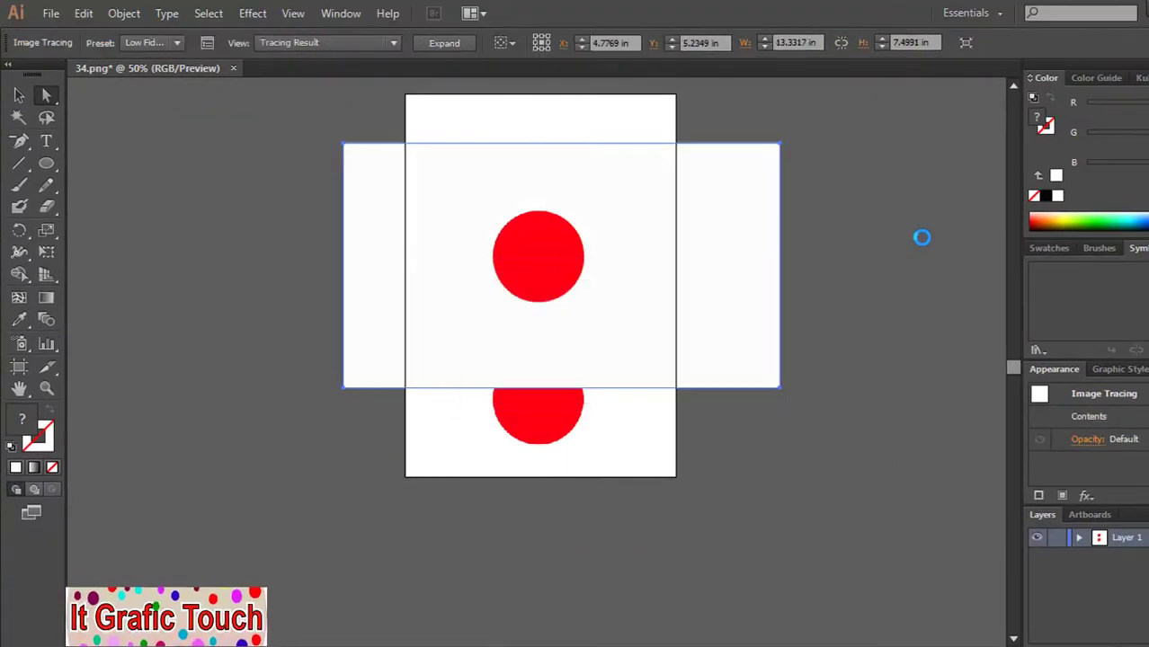
click(831, 373)
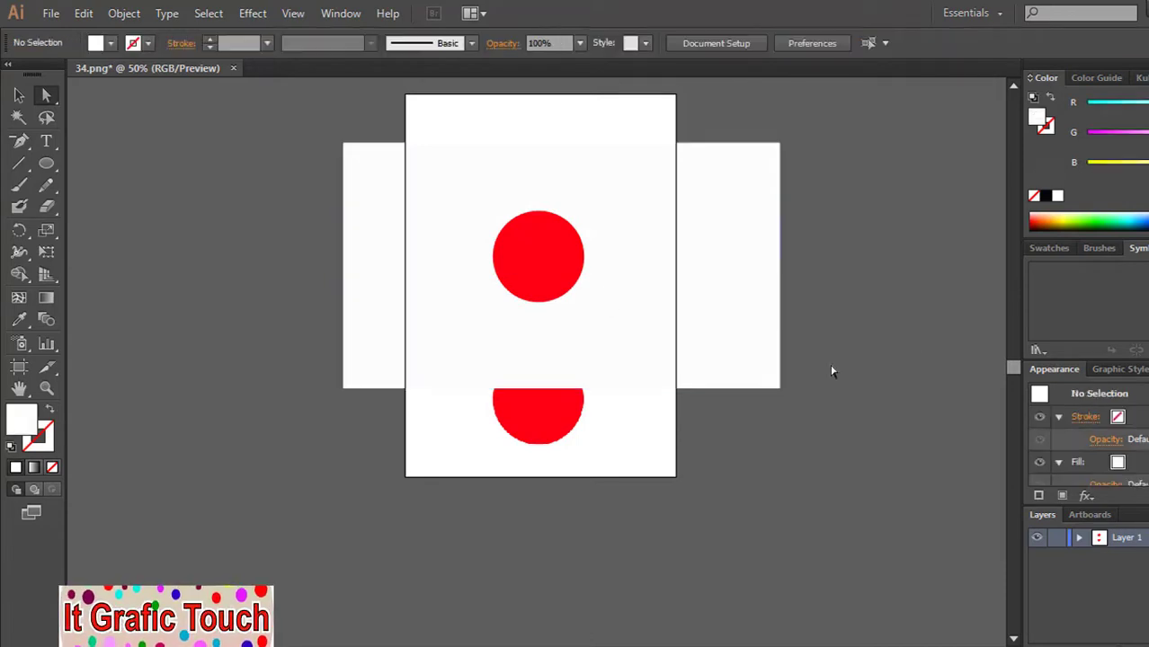
drag(562, 437, 419, 523)
click(661, 482)
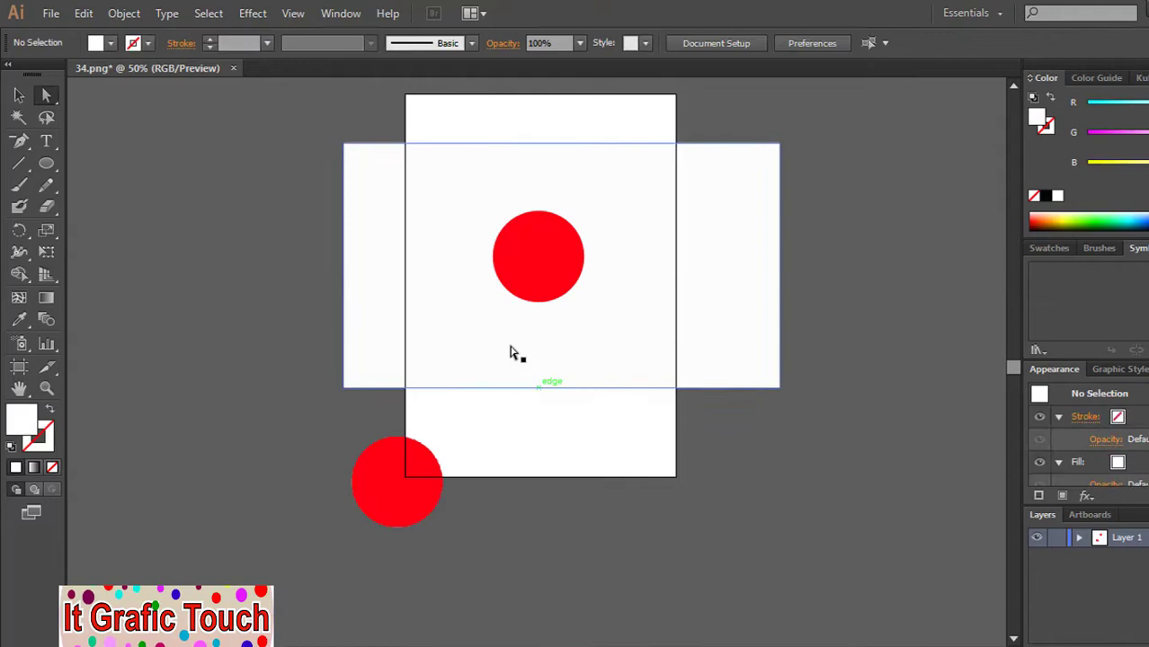
Step: Move the traced circle image up and slightly to the right, to about X 5.43 in and Y 3.57 in
click(533, 282)
key(ctrl+plus)
key(ctrl+plus)
key(ctrl+plus)
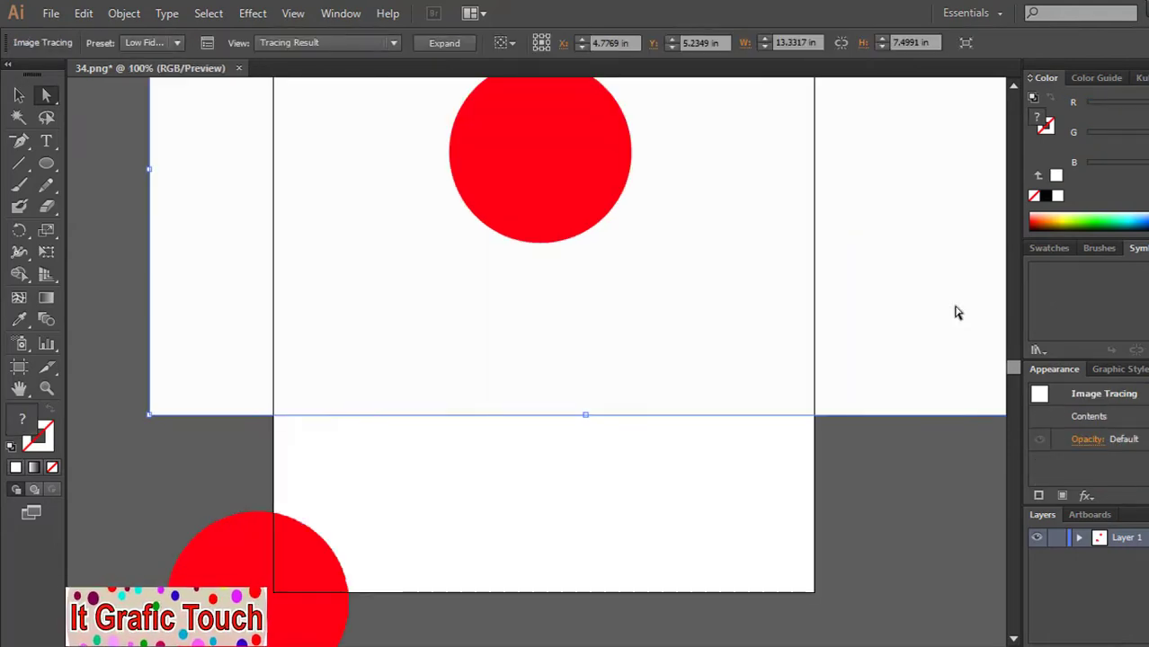
drag(875, 237, 811, 434)
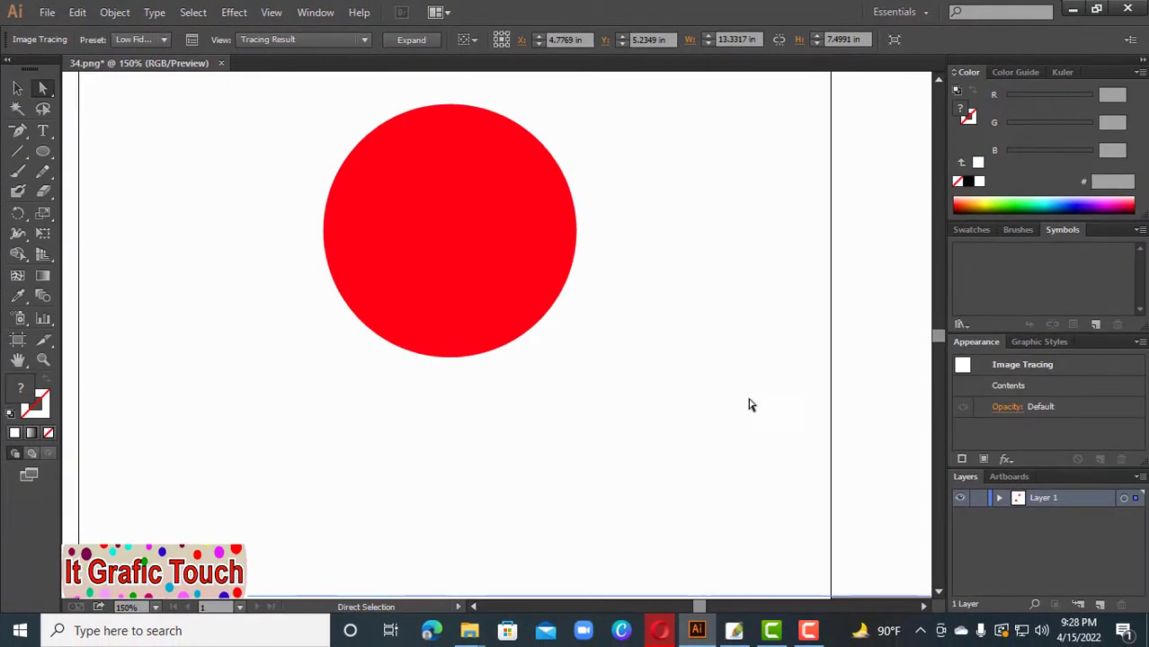
drag(625, 342, 685, 191)
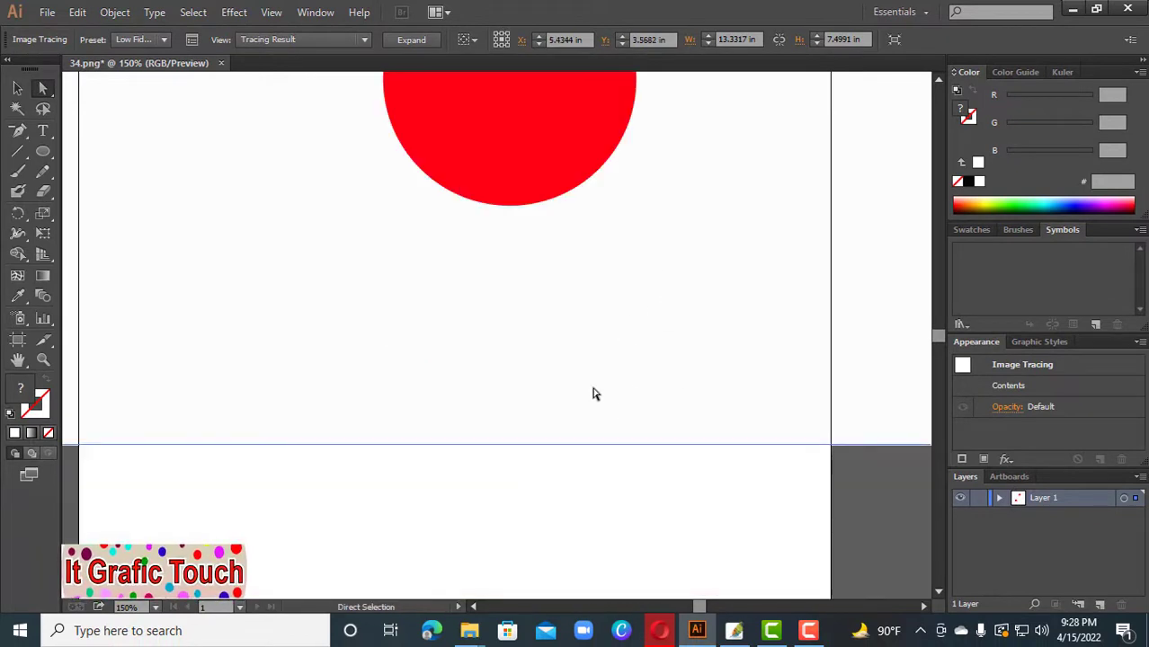
Step: Reposition the untraced circle image just below the traced one, overlapping the artboard's right edge
mouse_move(508, 494)
mouse_down()
mouse_move(579, 346)
mouse_move(502, 494)
mouse_move(608, 390)
mouse_move(590, 480)
mouse_up()
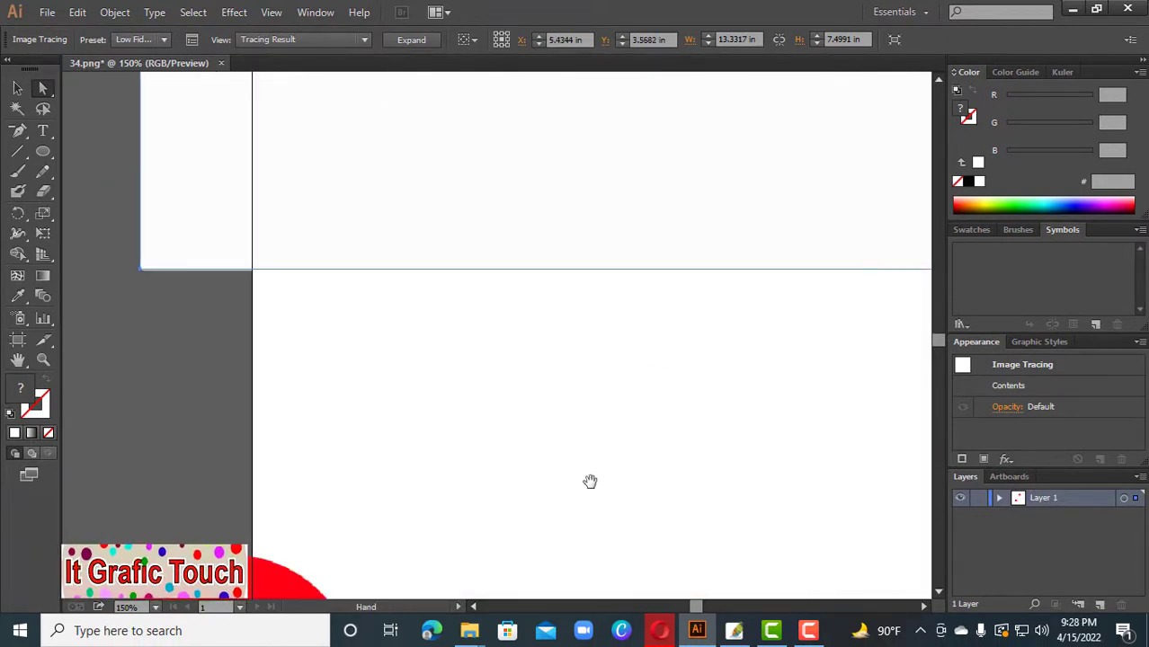
drag(195, 551, 349, 203)
drag(673, 424, 547, 559)
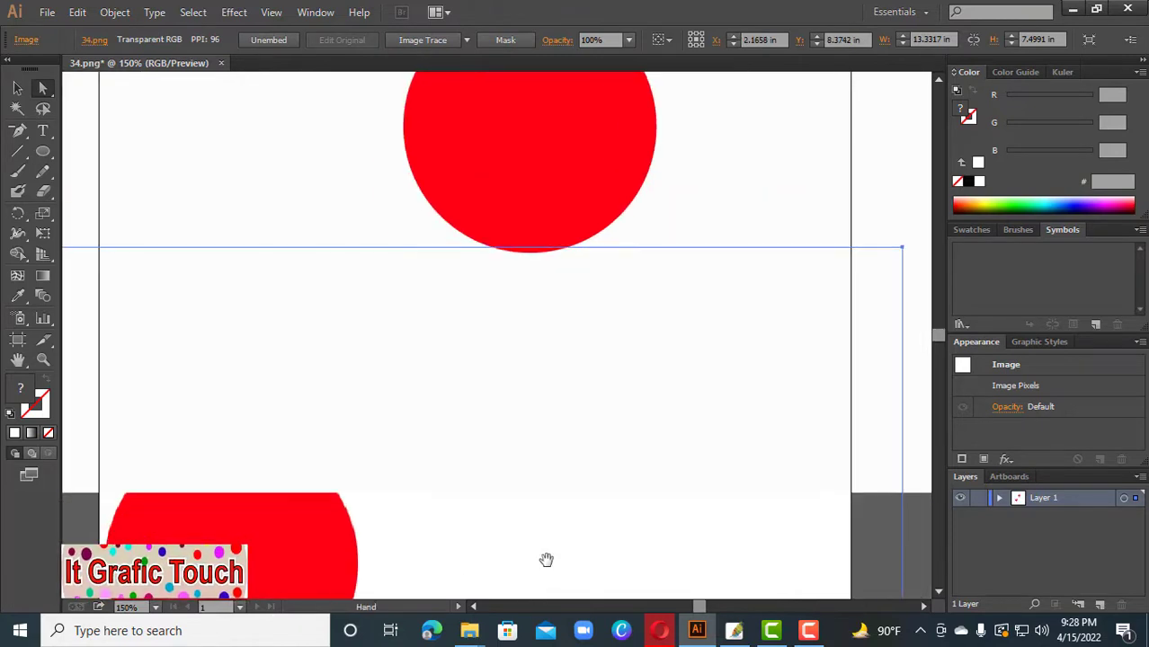
drag(416, 269, 635, 402)
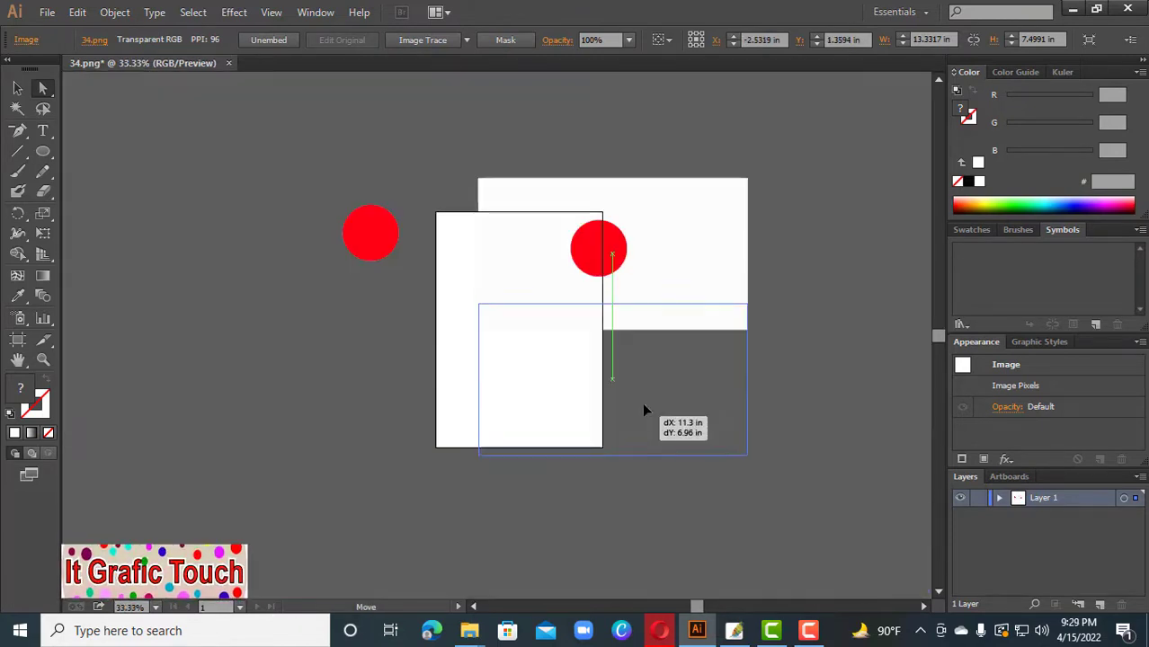
click(823, 342)
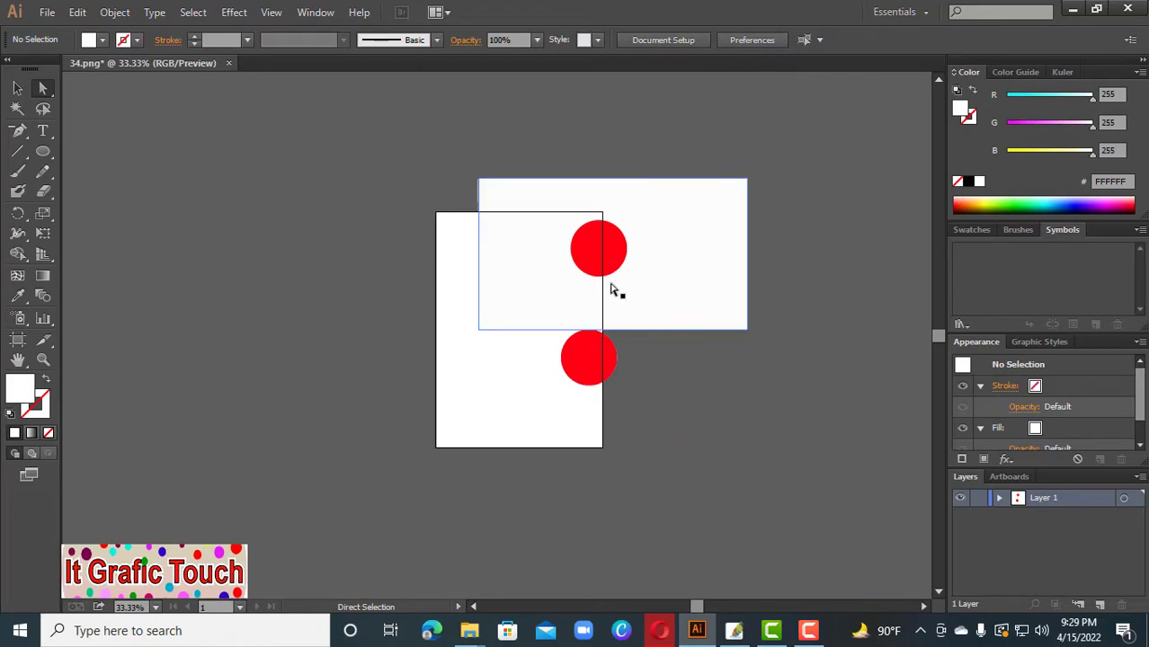
Step: Shift the traced image up and left so its circle lies inside the artboard's upper-right corner
click(551, 323)
drag(702, 261, 671, 253)
click(787, 321)
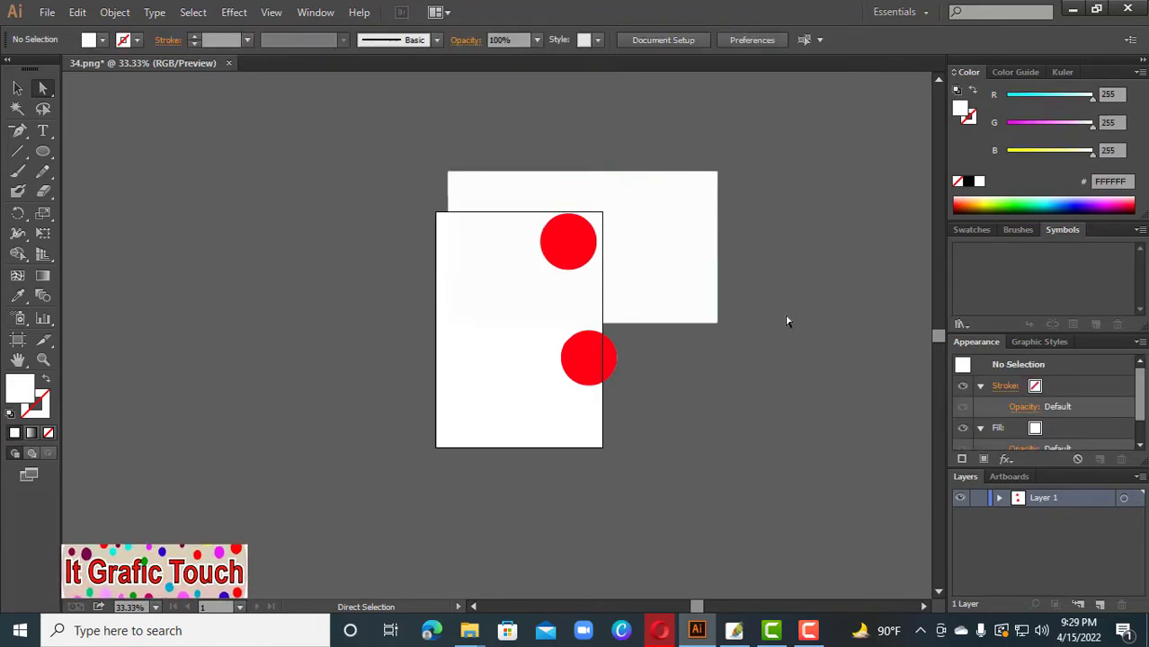
Step: Examine and compare the edges of the traced circle and the untraced circle up close, at magnifications up to 300%
key(ctrl+equal)
key(ctrl+equal)
key(ctrl+equal)
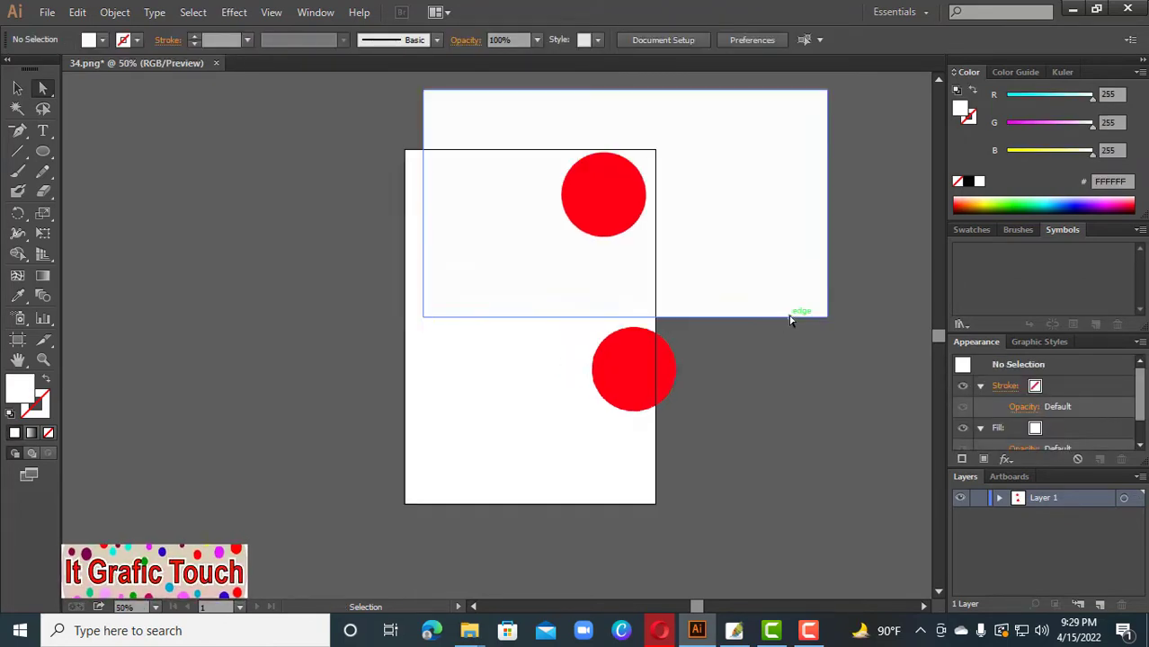
drag(786, 280, 508, 390)
key(ctrl+equal)
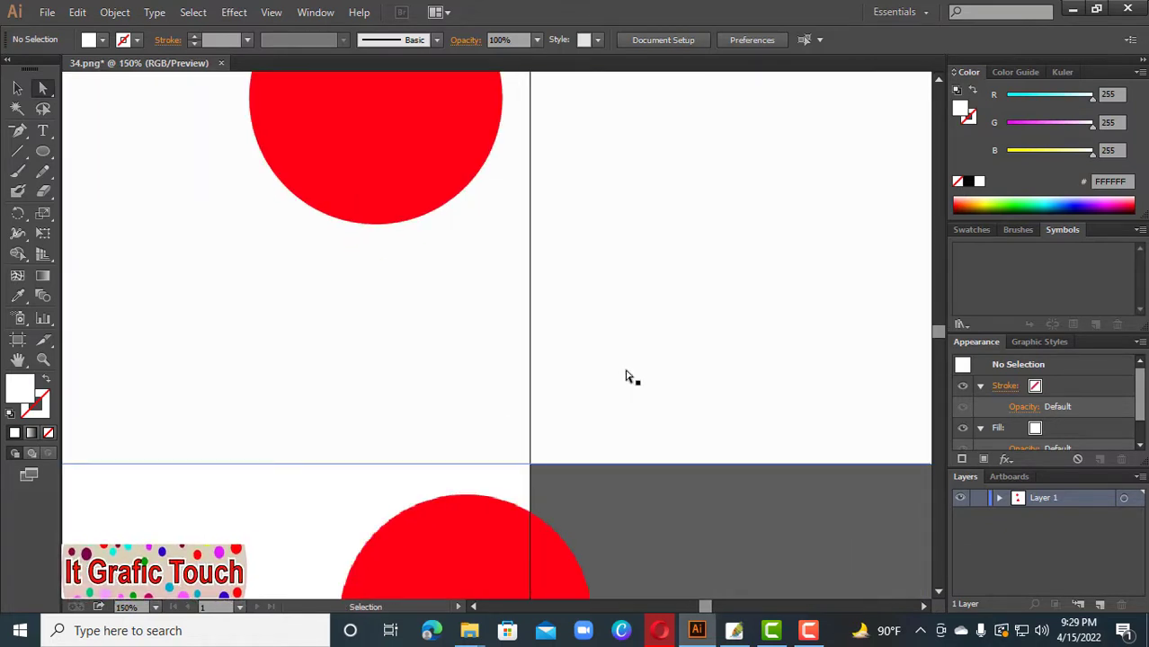
key(ctrl+equal)
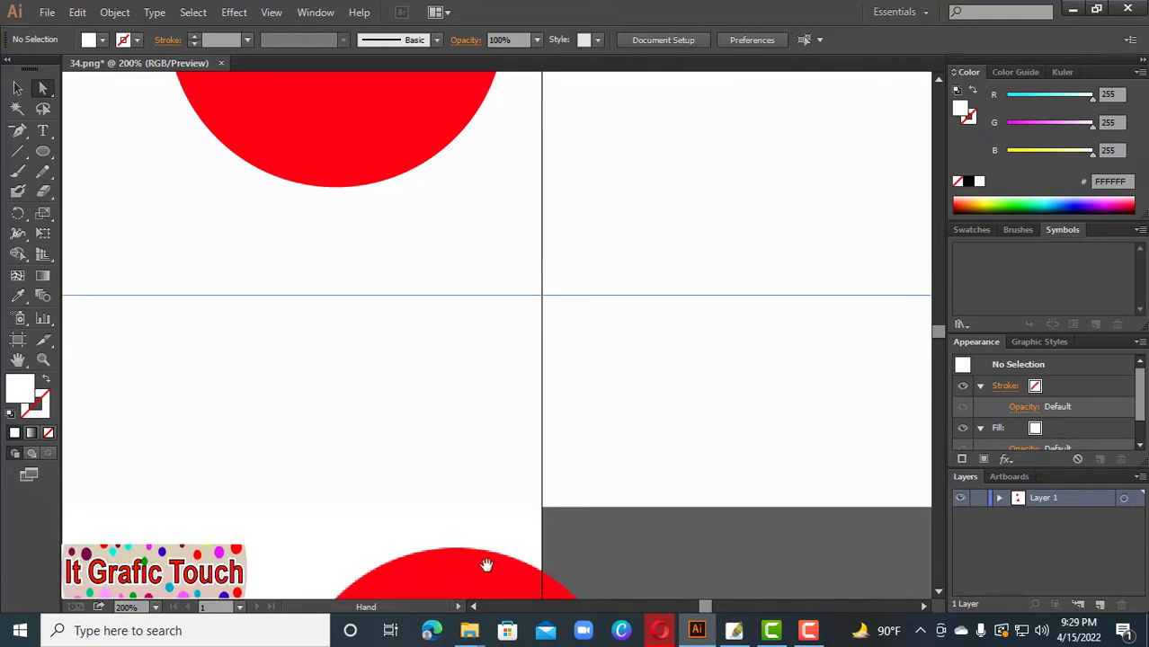
drag(484, 562, 496, 472)
key(ctrl+minus)
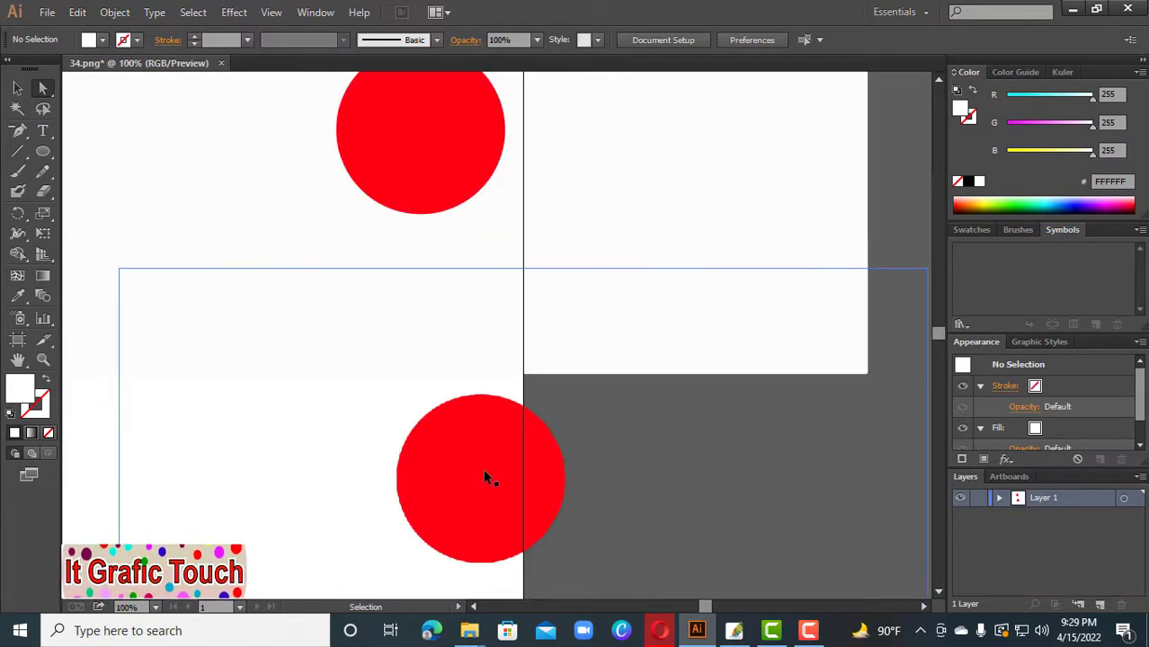
key(ctrl+plus)
key(ctrl+plus)
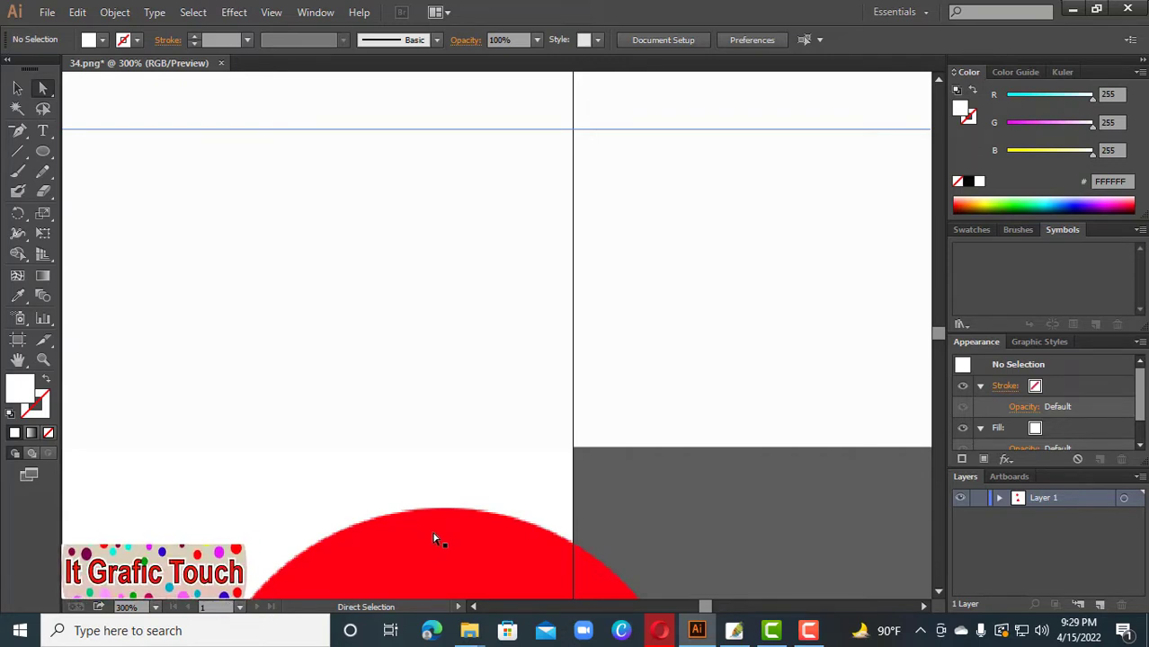
drag(502, 545, 566, 164)
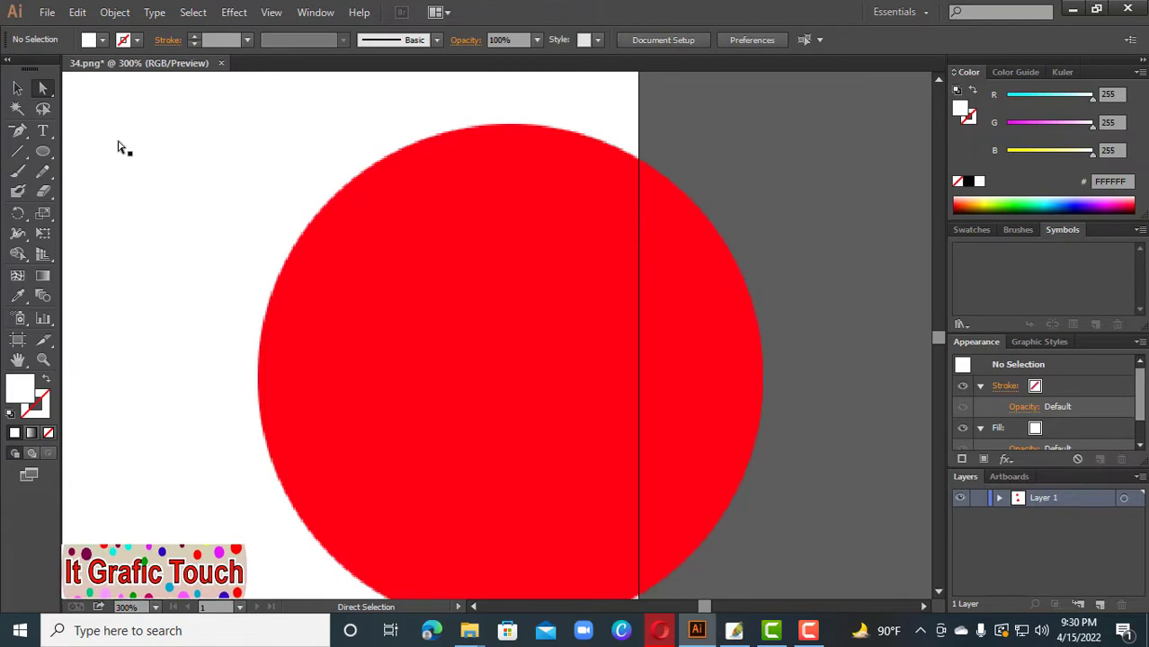
Step: Draw a small ellipse about 0.22 in wide and 0.15 in high beside the untraced circle and fill it with red D61A1A
drag(123, 148, 149, 184)
click(42, 152)
drag(86, 145, 128, 171)
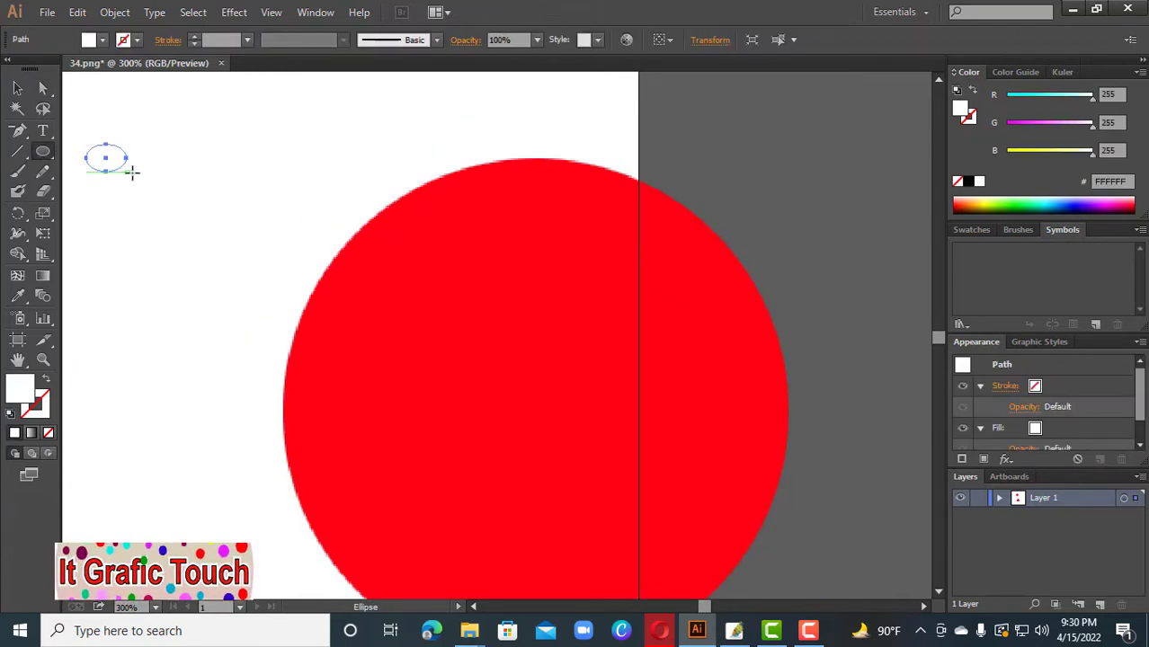
double_click(15, 399)
click(294, 361)
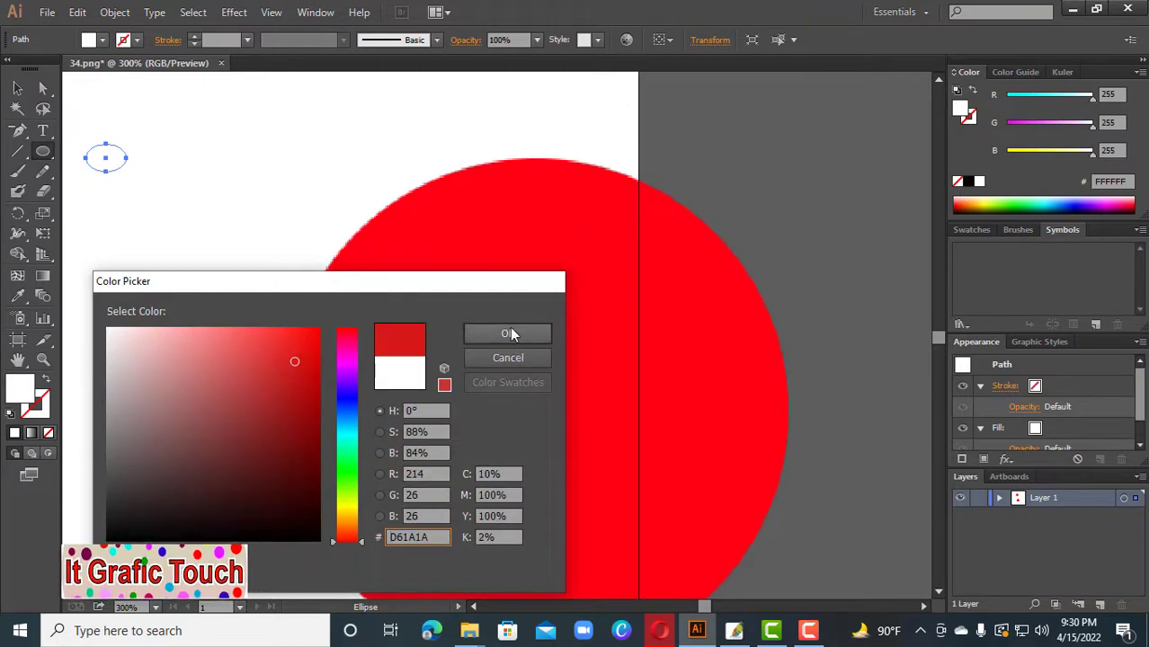
click(508, 334)
click(160, 188)
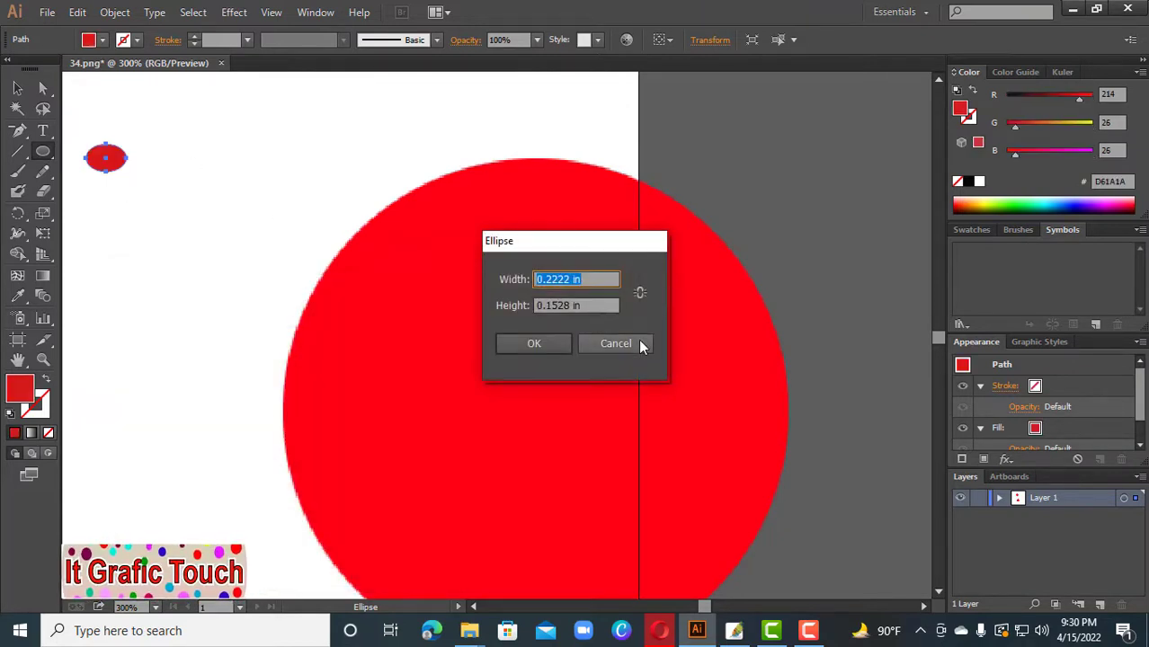
click(616, 343)
Step: Duplicate the small red ellipse just below itself and repeat the duplication twice to form a slightly slanted column of four
click(17, 108)
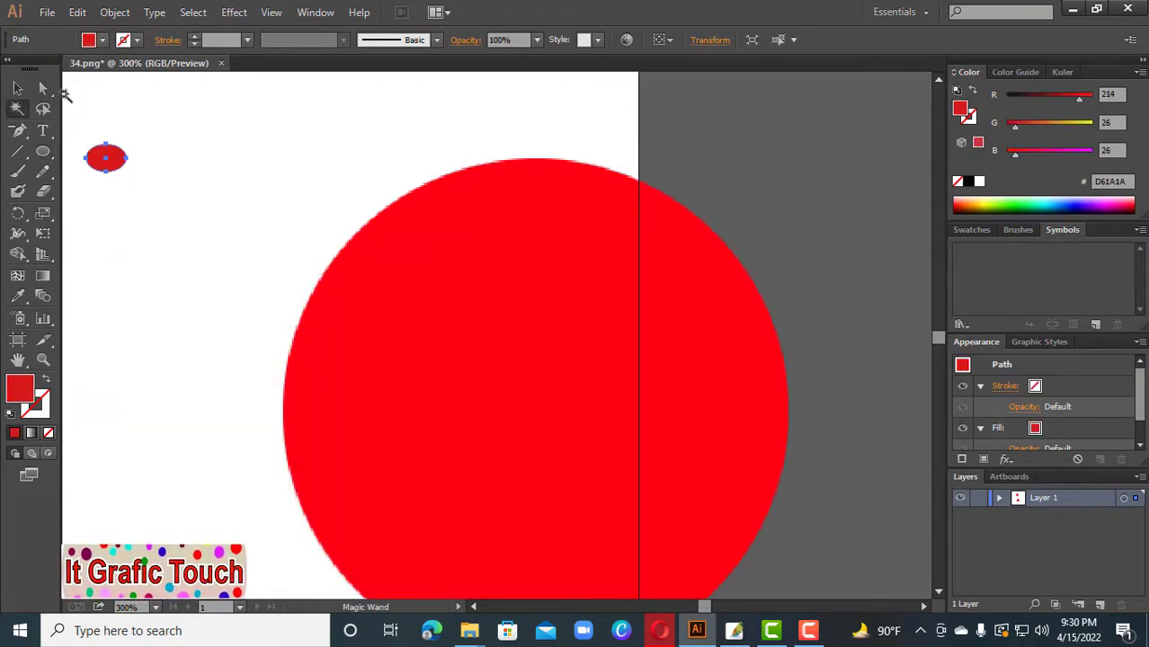
click(43, 87)
click(162, 146)
drag(115, 160, 115, 192)
key(ctrl+d)
key(ctrl+d)
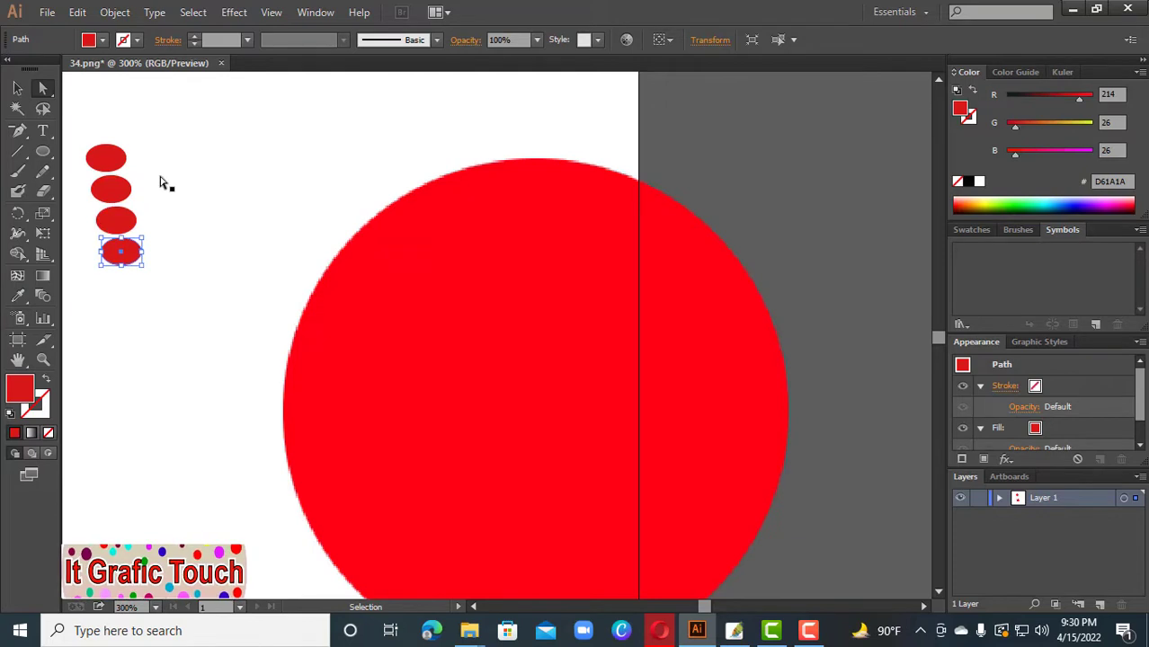
Step: Move the untraced image down and right, clear of the small red ellipses, to about X 8.99 in, Y 9.13 in
drag(106, 129, 149, 263)
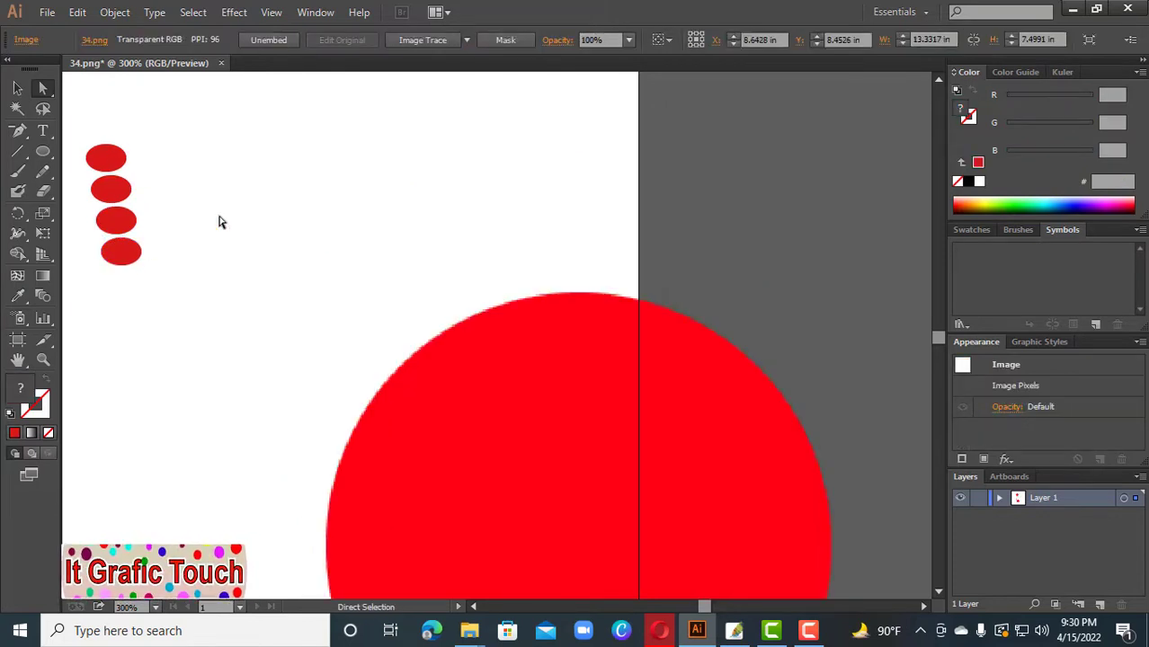
click(17, 88)
drag(115, 151, 180, 274)
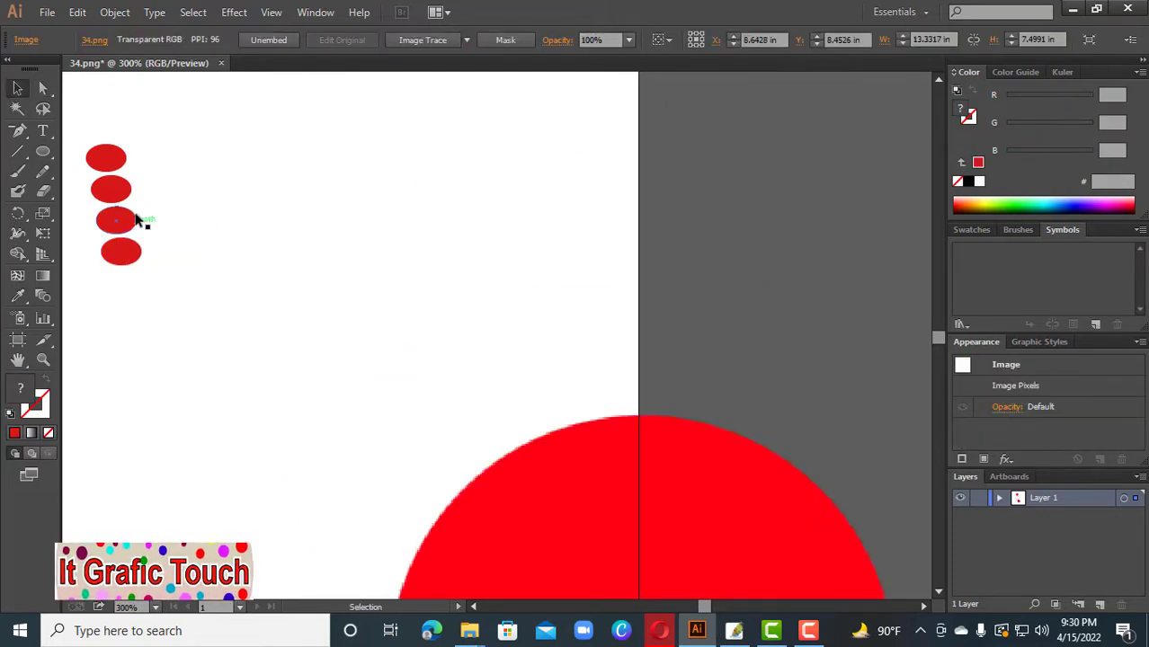
Step: Select the untraced image together with the four red ellipses and duplicate them slightly to the right and up
click(119, 155)
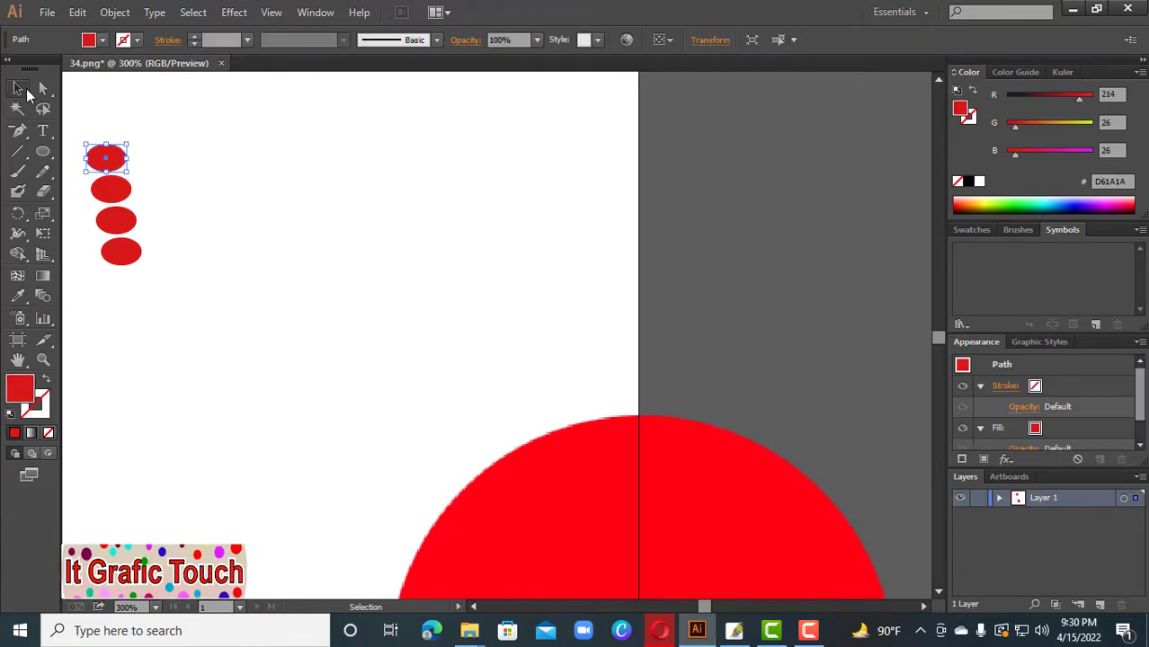
click(99, 114)
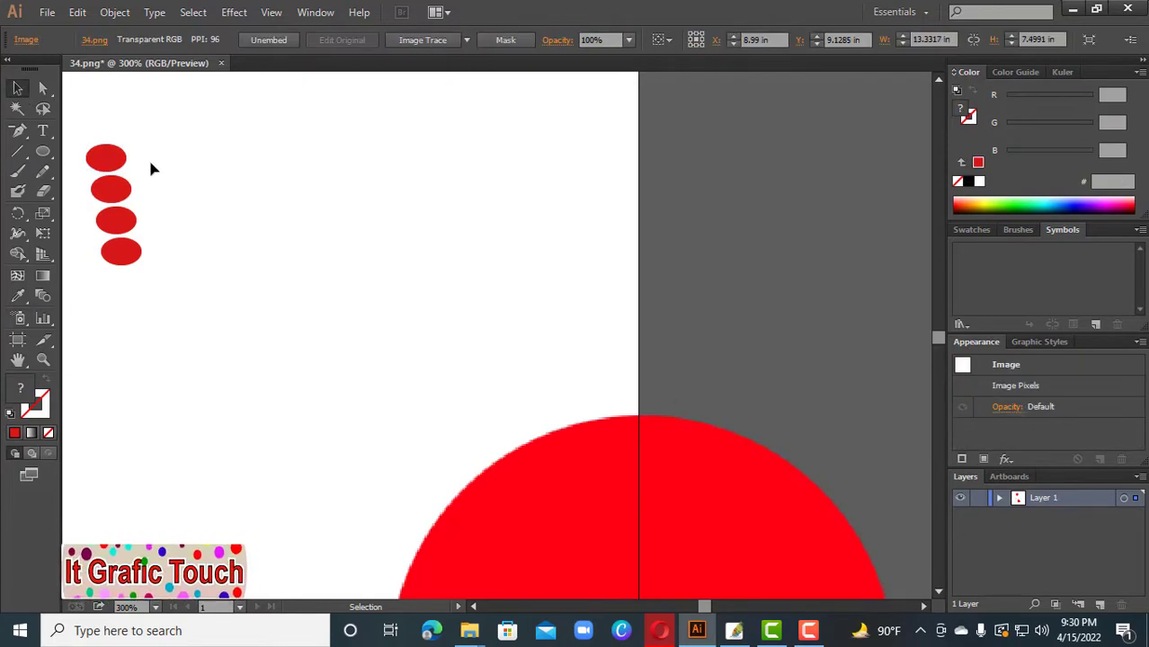
shift+click(104, 157)
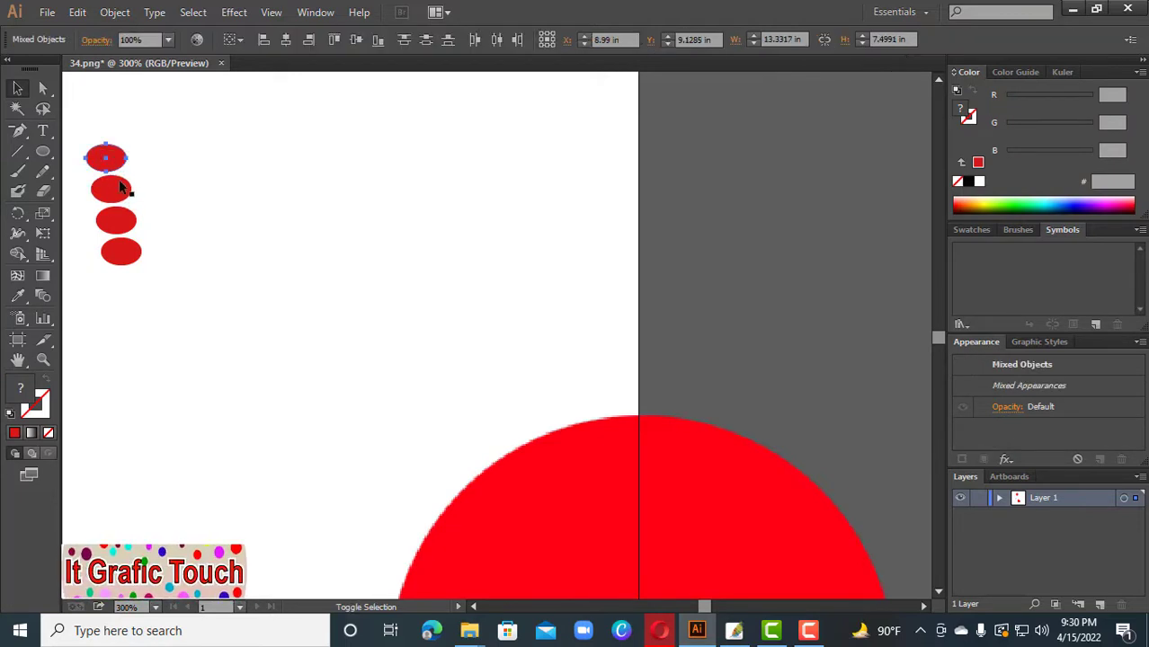
shift+click(117, 187)
shift+click(119, 222)
shift+click(133, 249)
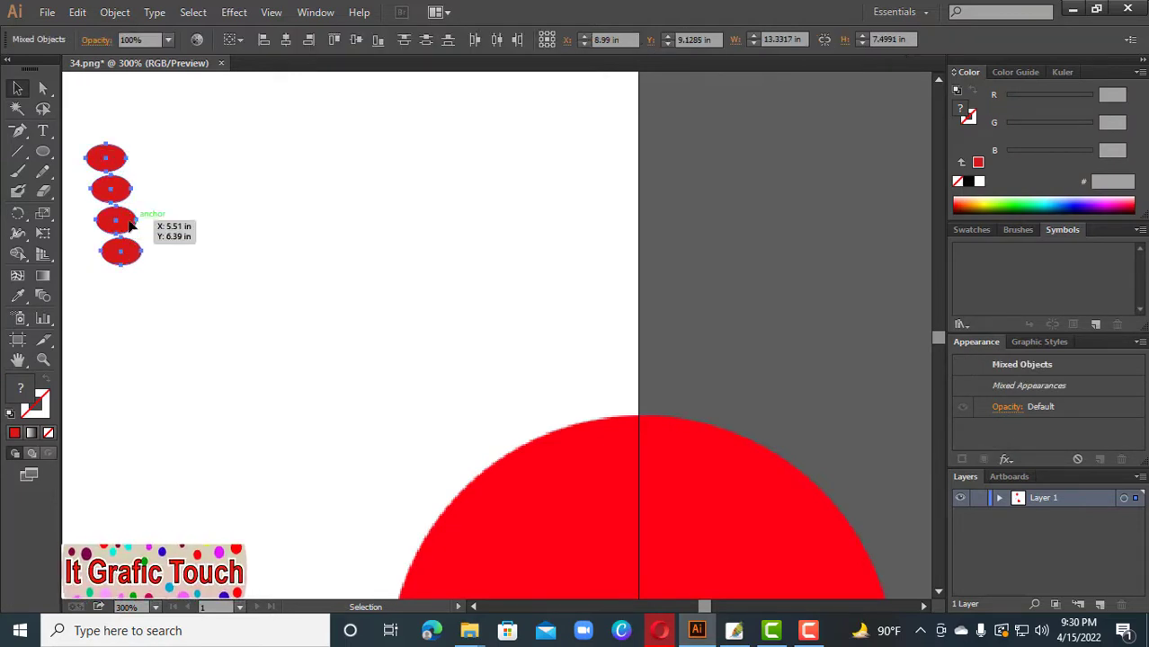
drag(125, 219, 160, 216)
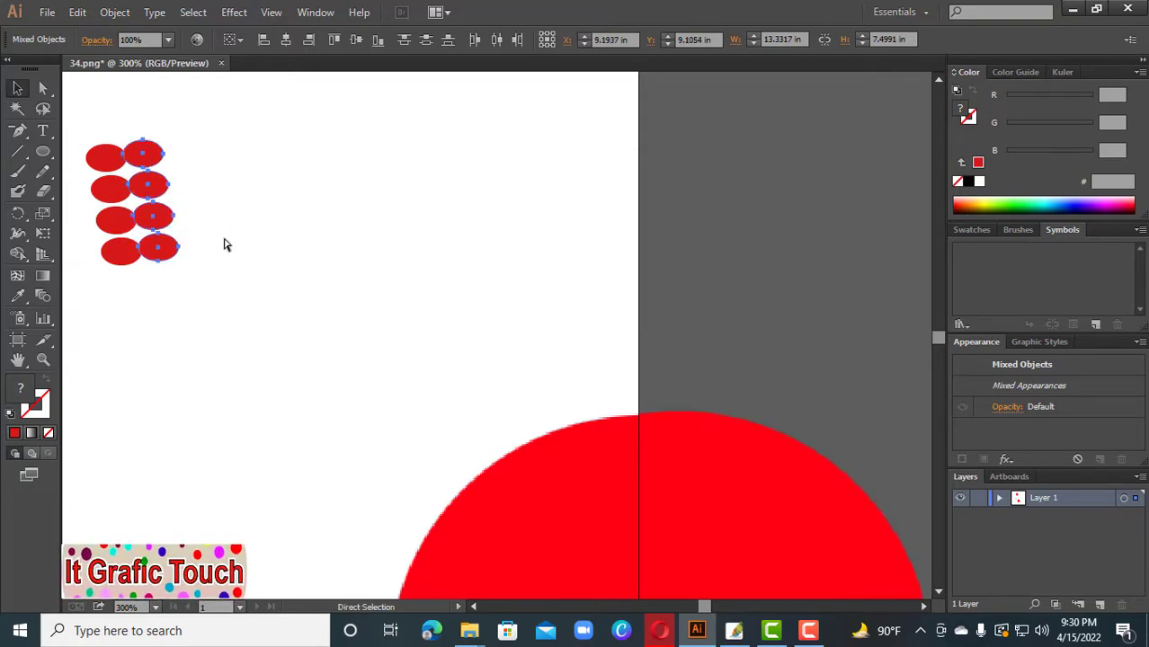
Step: Repeat the last duplication until the ellipses form a grid of seven adjoining columns
key(ctrl+d)
key(ctrl+d)
key(ctrl+d)
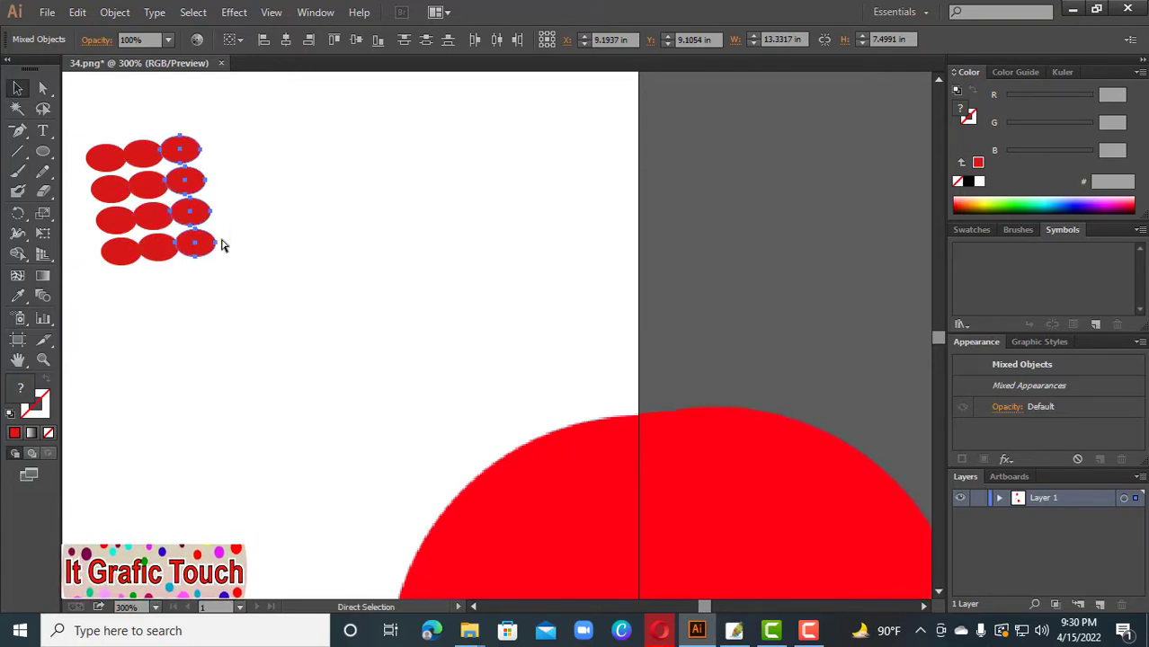
key(ctrl+d)
key(ctrl+d)
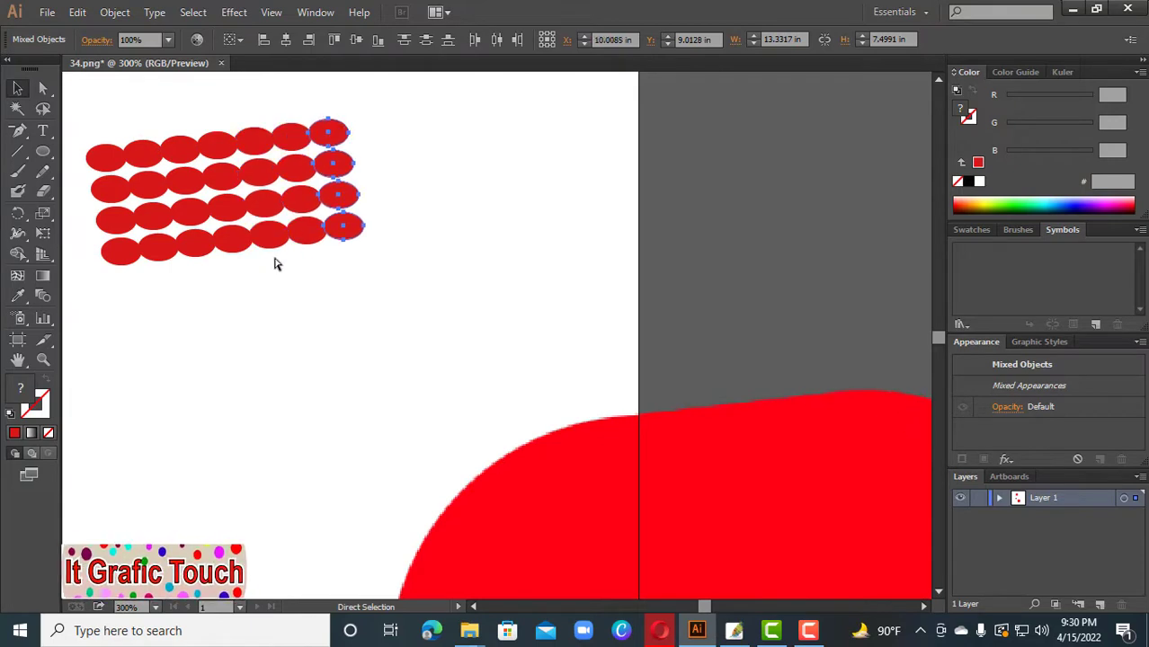
Step: Look over the whole artboard and examine the ellipse grid's edges up close, at magnifications up to 600%
key(ctrl+minus)
key(ctrl+minus)
key(ctrl+minus)
key(ctrl+minus)
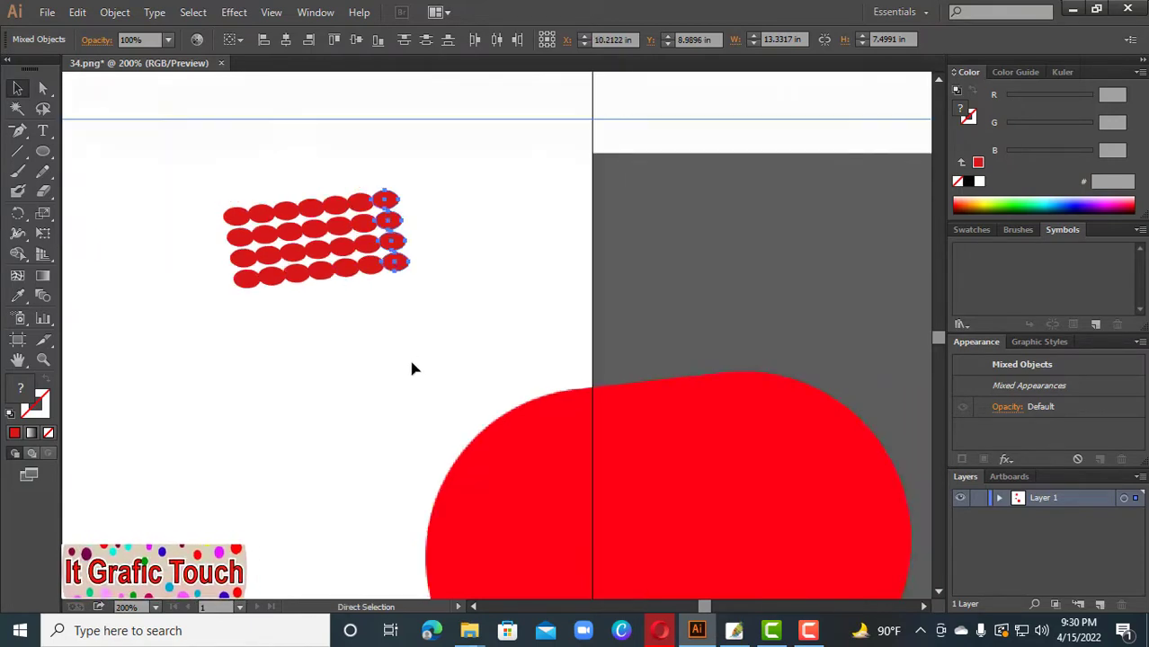
click(259, 271)
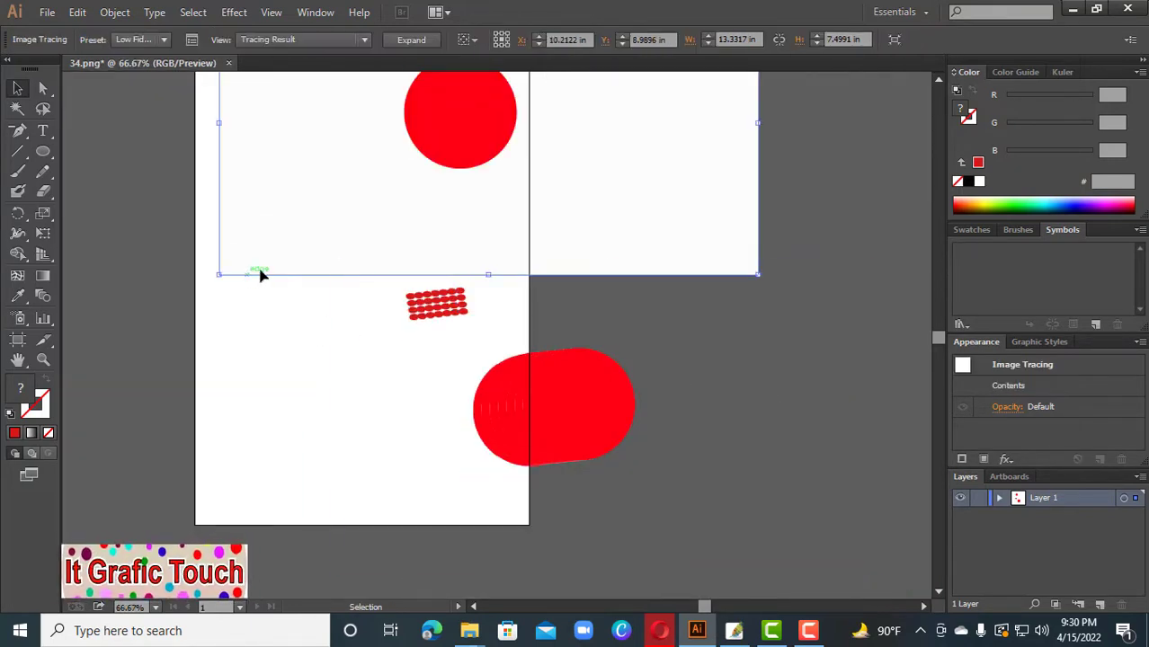
click(452, 306)
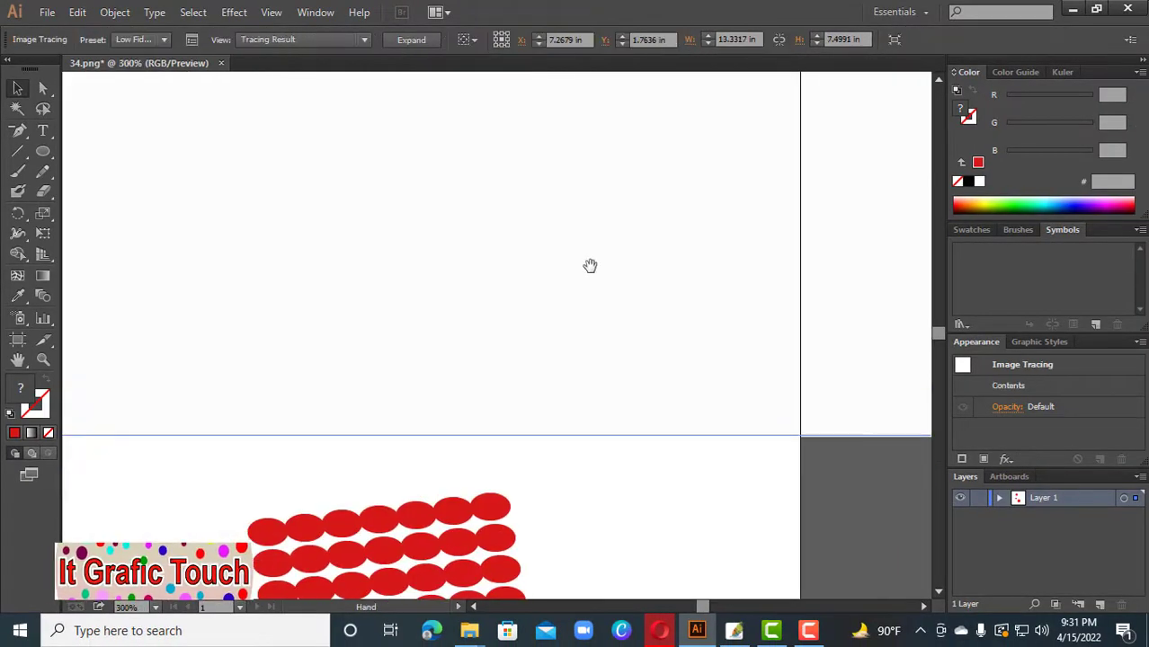
scroll(590, 265, down, 3)
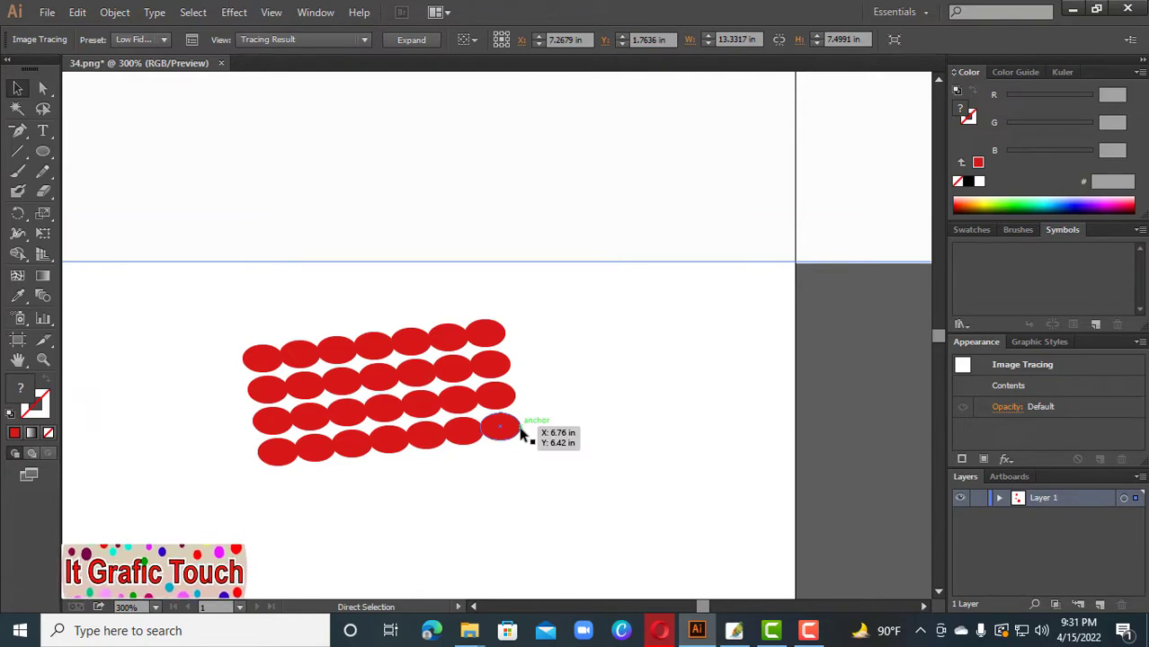
key(ctrl+equal)
key(ctrl+equal)
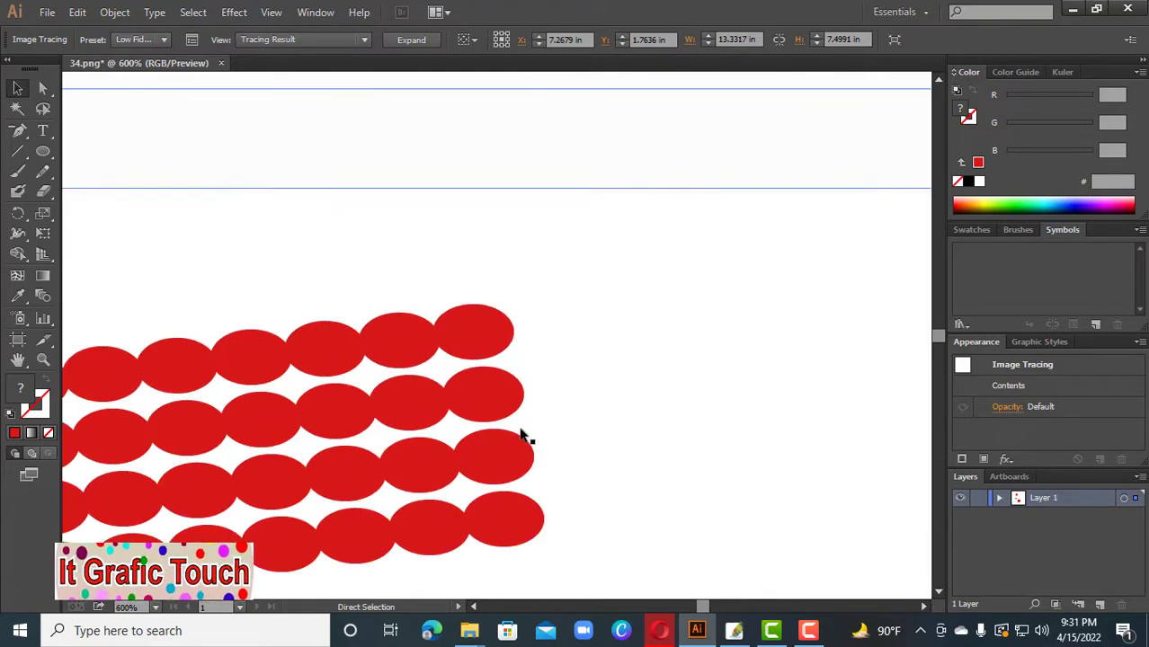
Step: Move the topmost untraced image copy up and left so its circle partly covers the ellipse grid
click(500, 346)
click(406, 346)
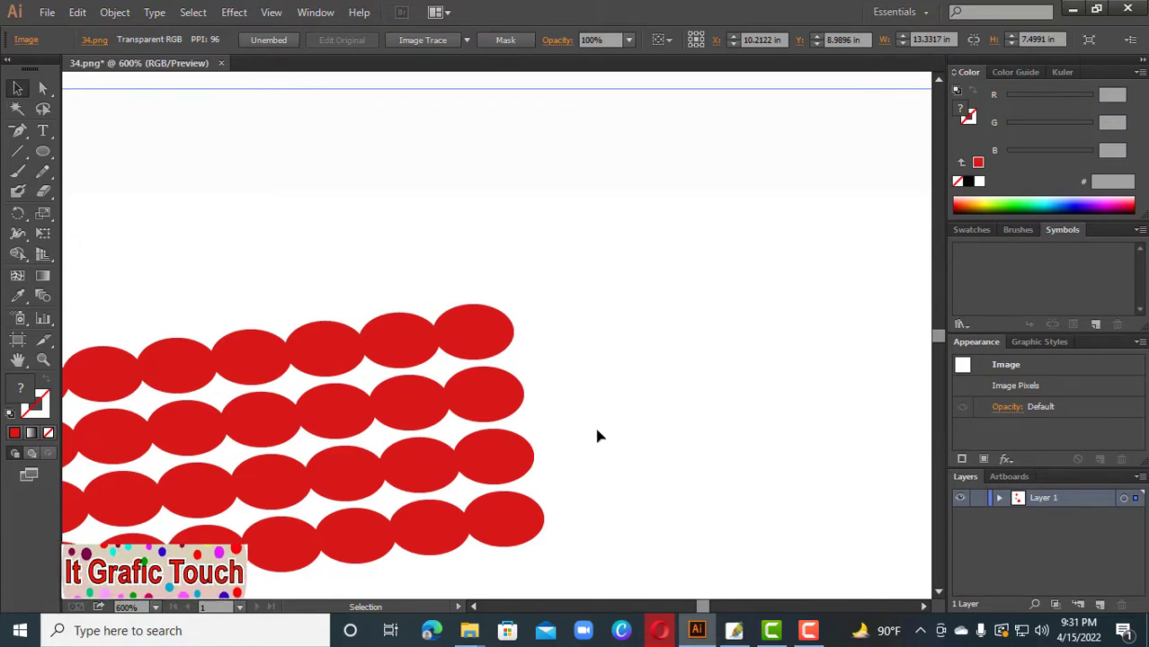
key(ctrl+minus)
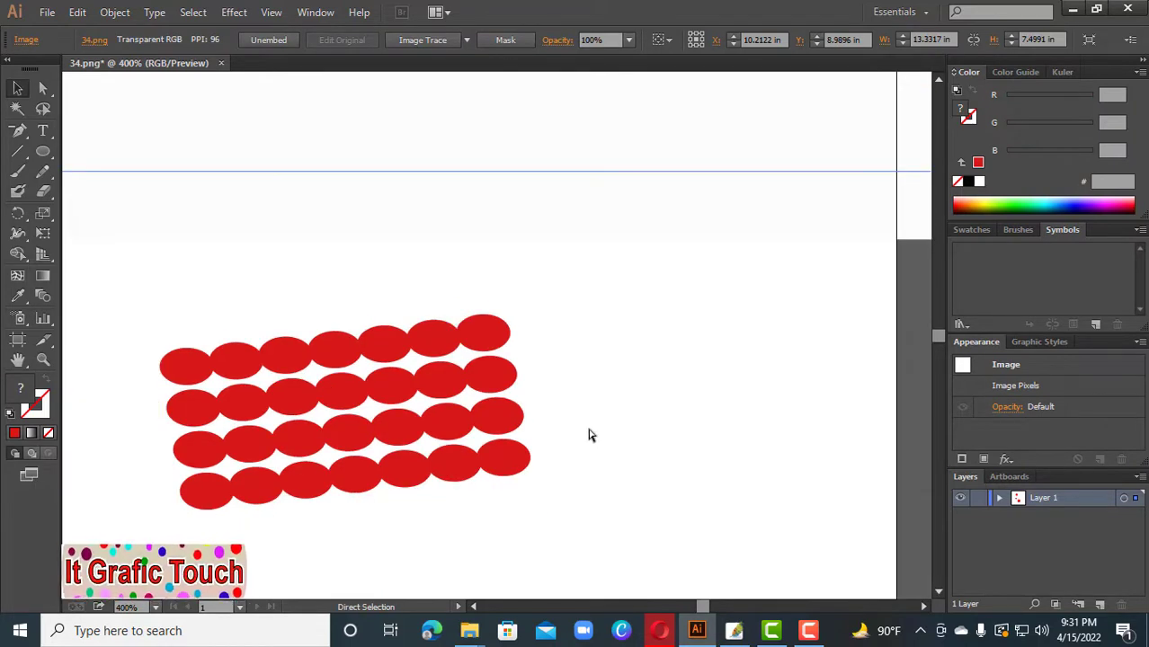
key(v)
key(ctrl+minus)
key(ctrl+minus)
key(ctrl+minus)
key(ctrl+minus)
drag(729, 538, 621, 360)
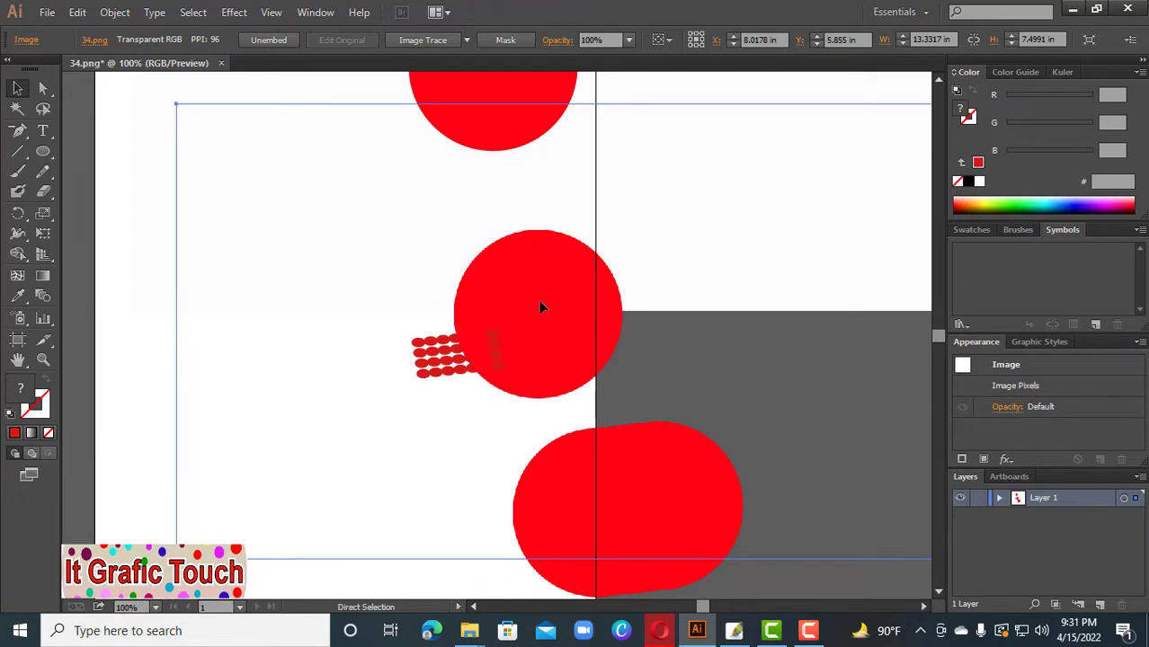
Step: Compare the edge of the untraced circle with the edges of the overlapped vector ellipses at 600% magnification
key(ctrl+plus)
key(ctrl+plus)
key(ctrl+plus)
key(ctrl+plus)
key(ctrl+plus)
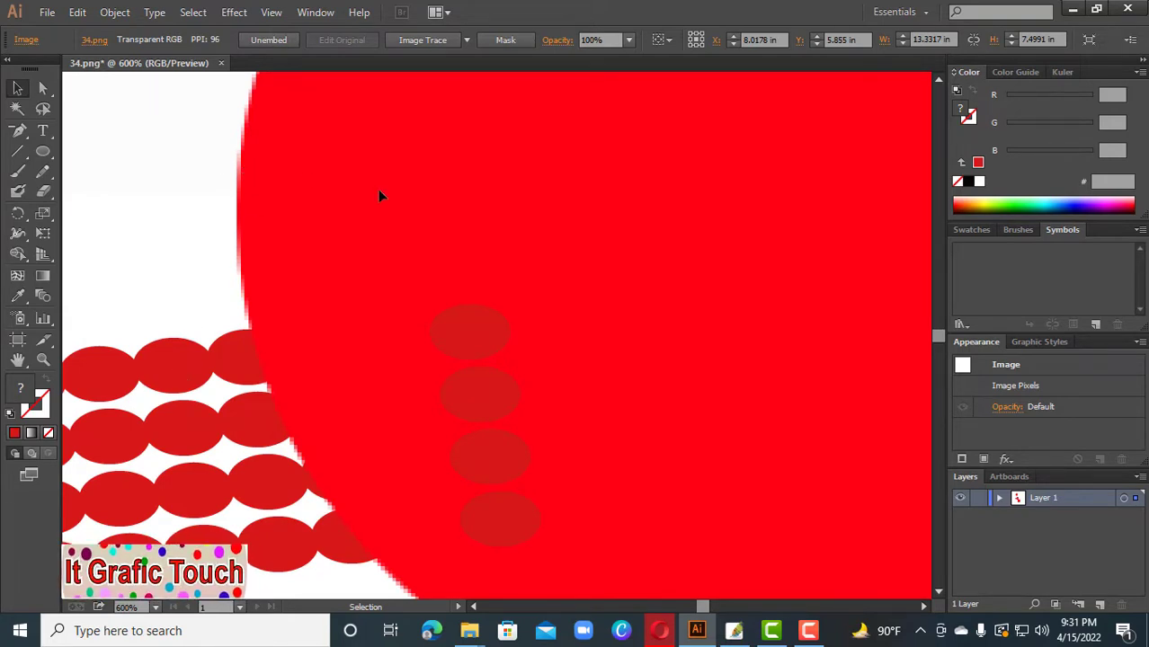
key(ctrl+minus)
key(ctrl+minus)
key(ctrl+minus)
key(ctrl+minus)
key(ctrl+minus)
key(ctrl+minus)
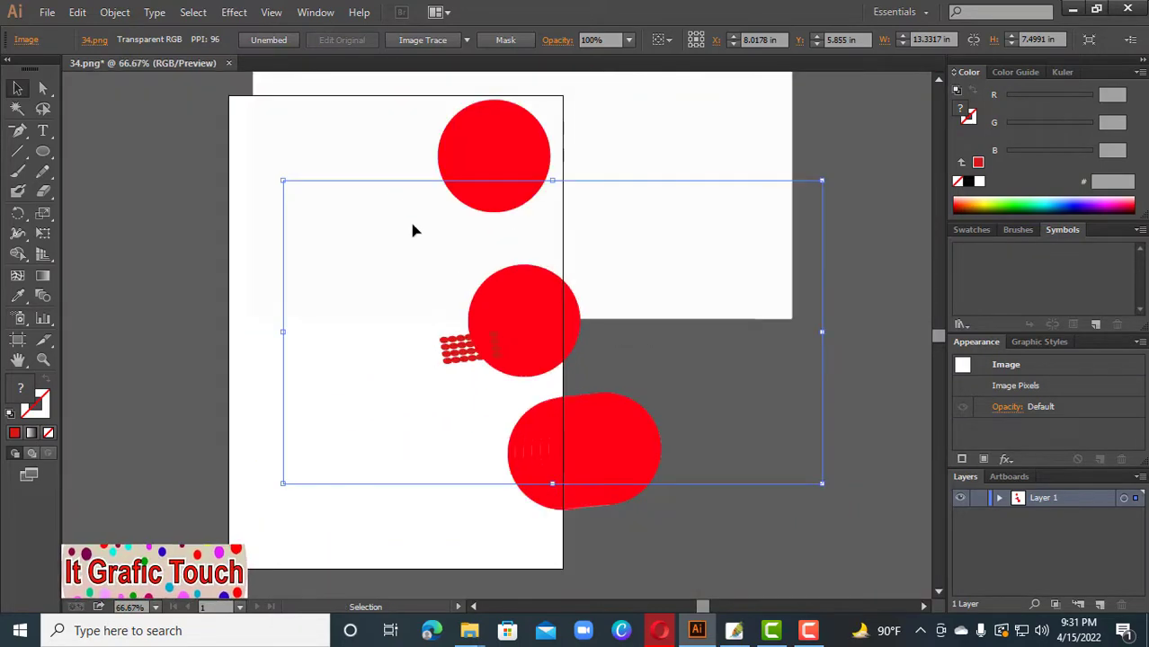
Step: Move the untraced image left of the ellipse grid, shrink it to about 1.36 by 0.76 in, and scatter copies to make four small circles
drag(504, 309, 364, 287)
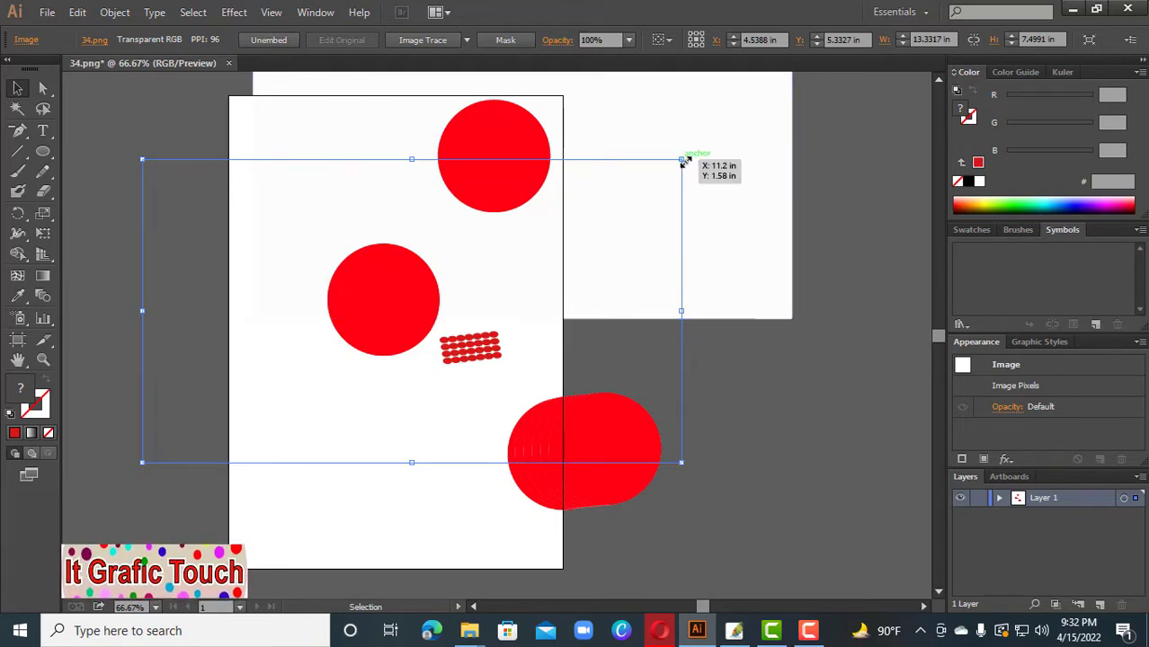
mouse_move(683, 162)
mouse_down()
mouse_move(643, 202)
mouse_move(479, 300)
mouse_move(335, 277)
mouse_move(351, 319)
mouse_move(336, 313)
mouse_move(359, 276)
mouse_move(369, 318)
mouse_up()
click(491, 259)
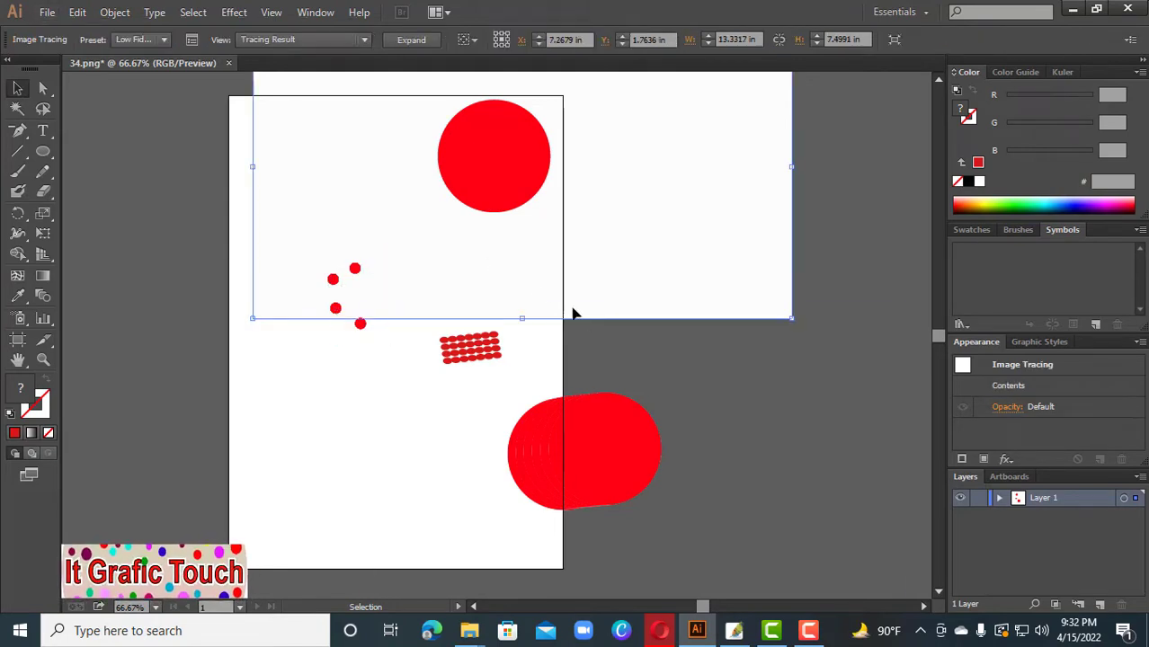
Step: Delete all the overlapping large untraced image copies below the ellipse grid, along the artboard's right edge
click(490, 351)
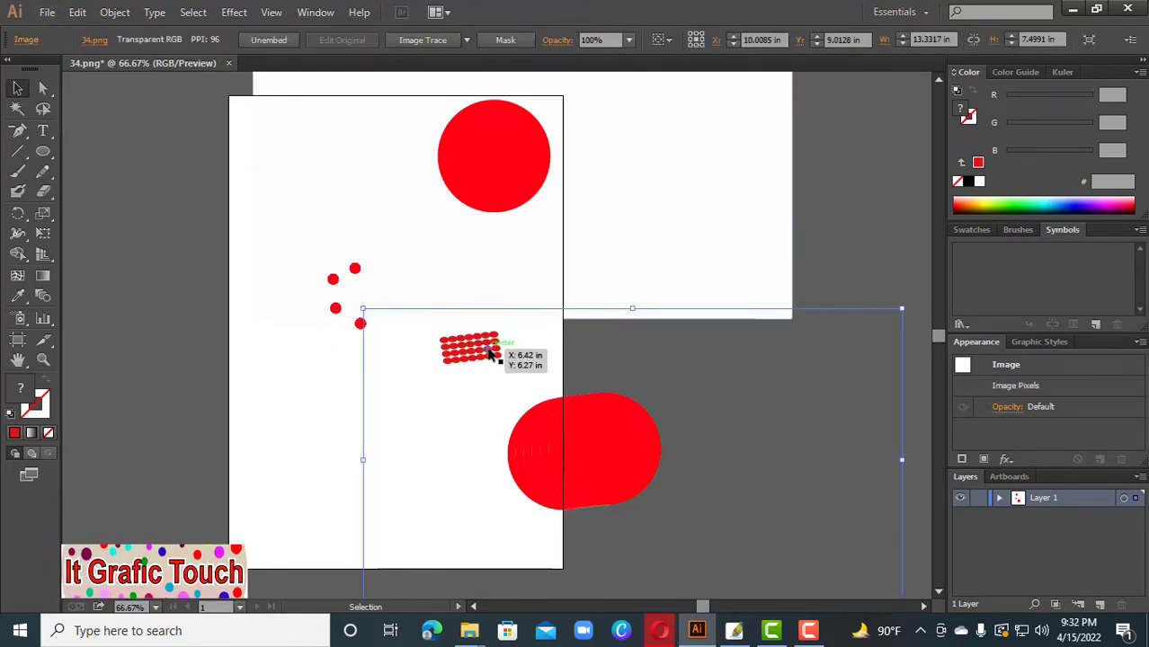
drag(490, 355, 482, 353)
key(Delete)
click(540, 456)
key(Delete)
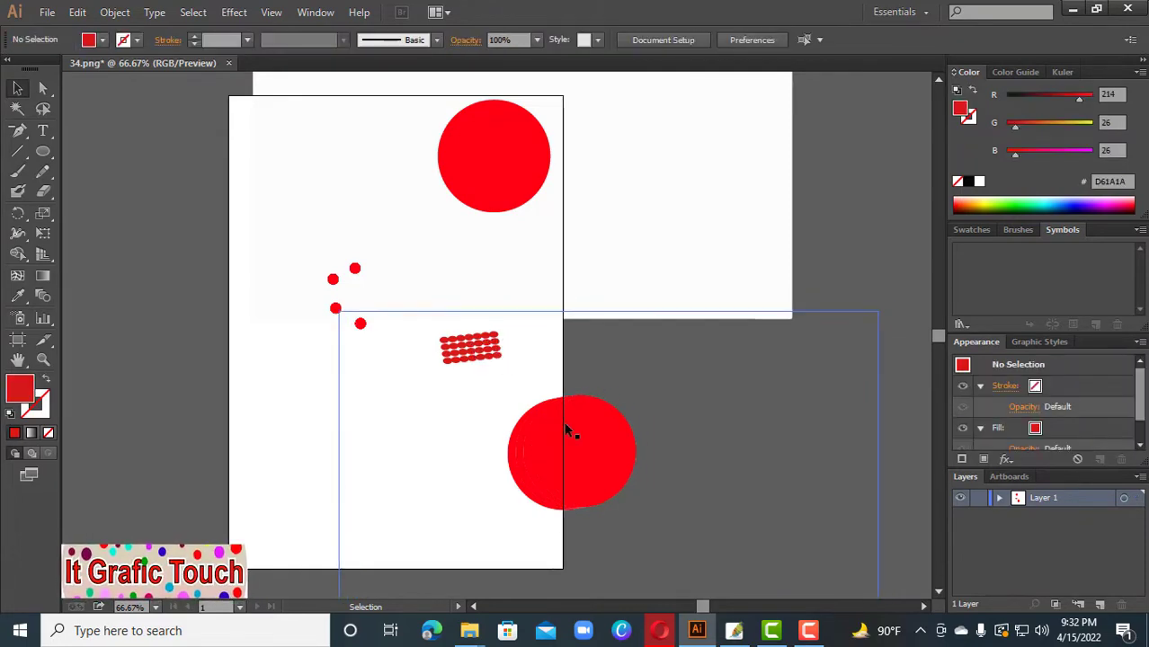
click(580, 438)
key(Delete)
click(578, 433)
key(Delete)
click(572, 434)
key(Delete)
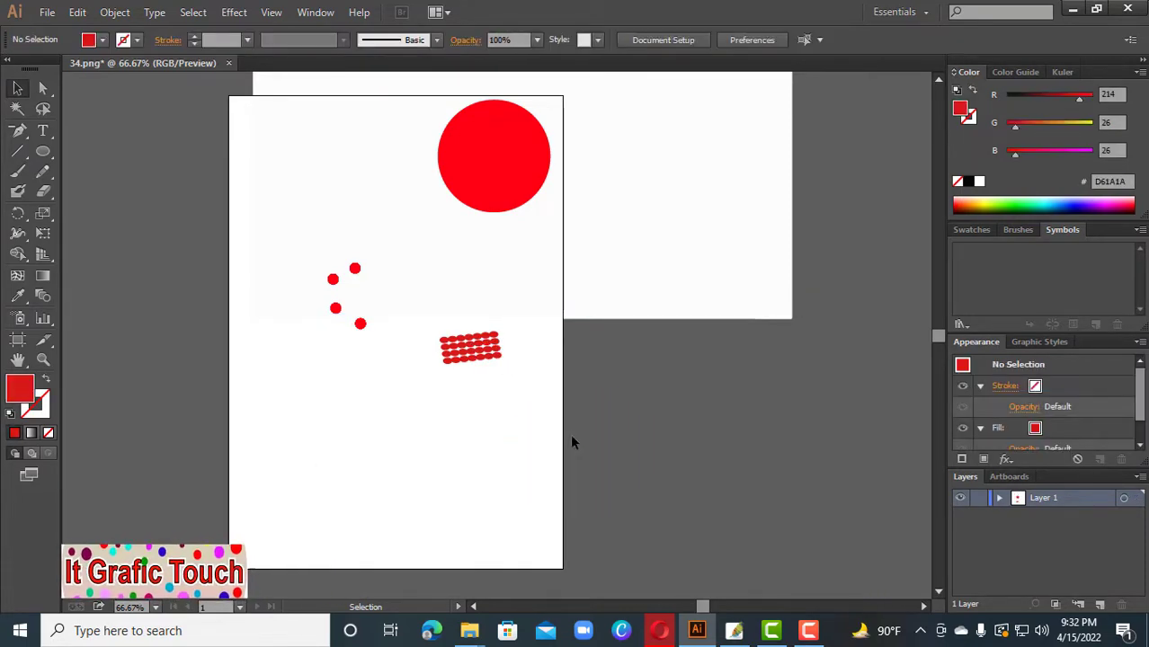
Step: Delete the entire grid of small red ellipses
click(468, 368)
click(472, 362)
click(467, 346)
key(Delete)
drag(436, 326, 515, 380)
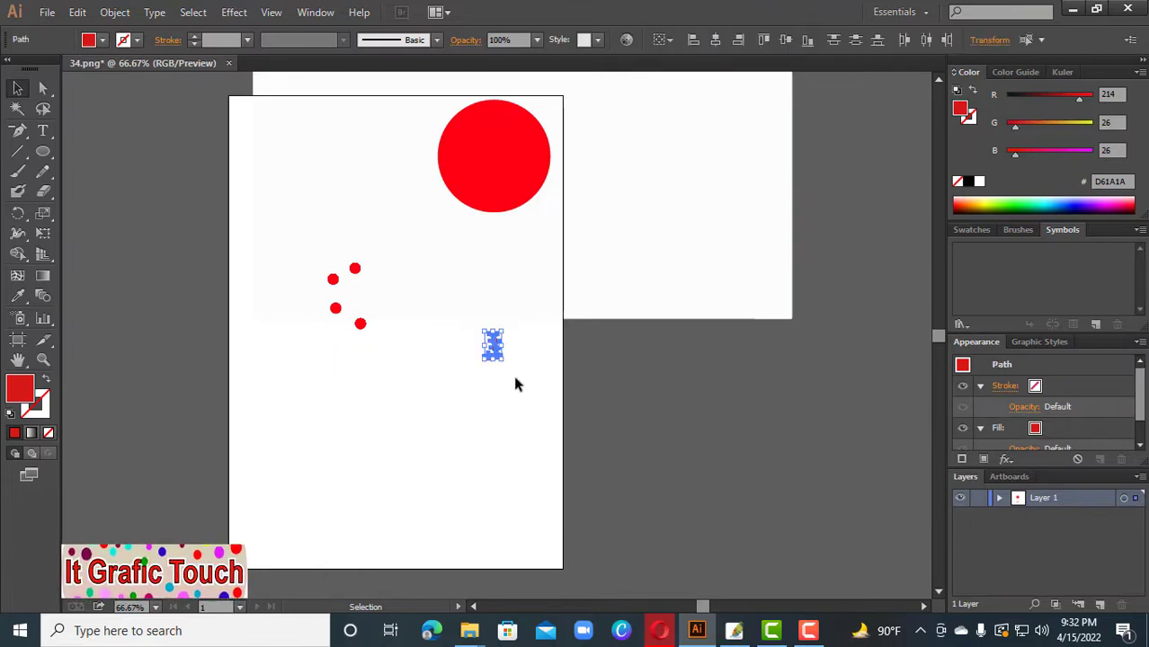
key(Delete)
Step: Move the traced image down and right to about X 11.5 in, Y 6.59 in, clear of the four small circles
drag(295, 244, 379, 359)
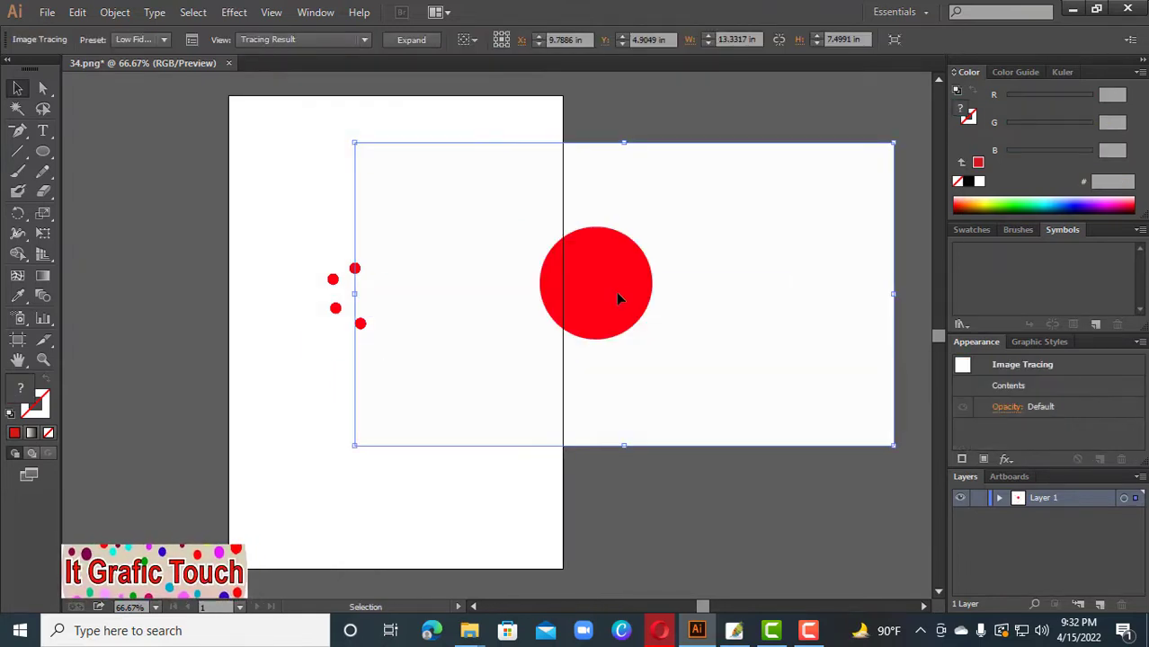
drag(616, 293, 689, 362)
Step: Move the lowest of the four small raster circles up, closer to the other three
key(ctrl+plus)
key(ctrl+plus)
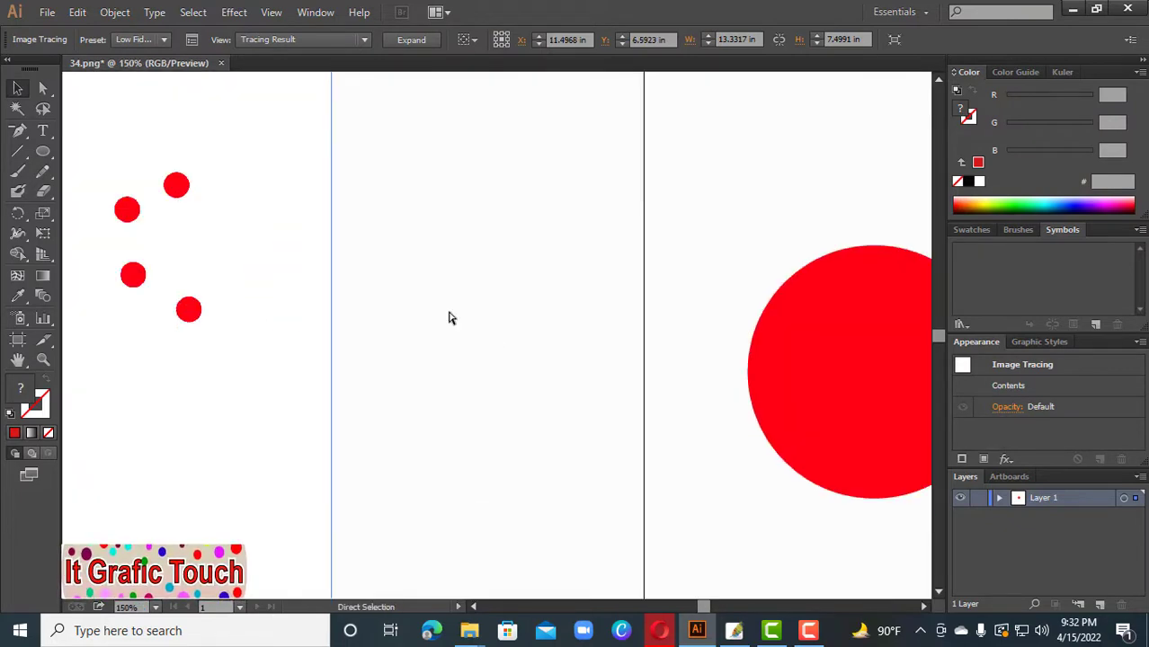
drag(256, 372, 330, 448)
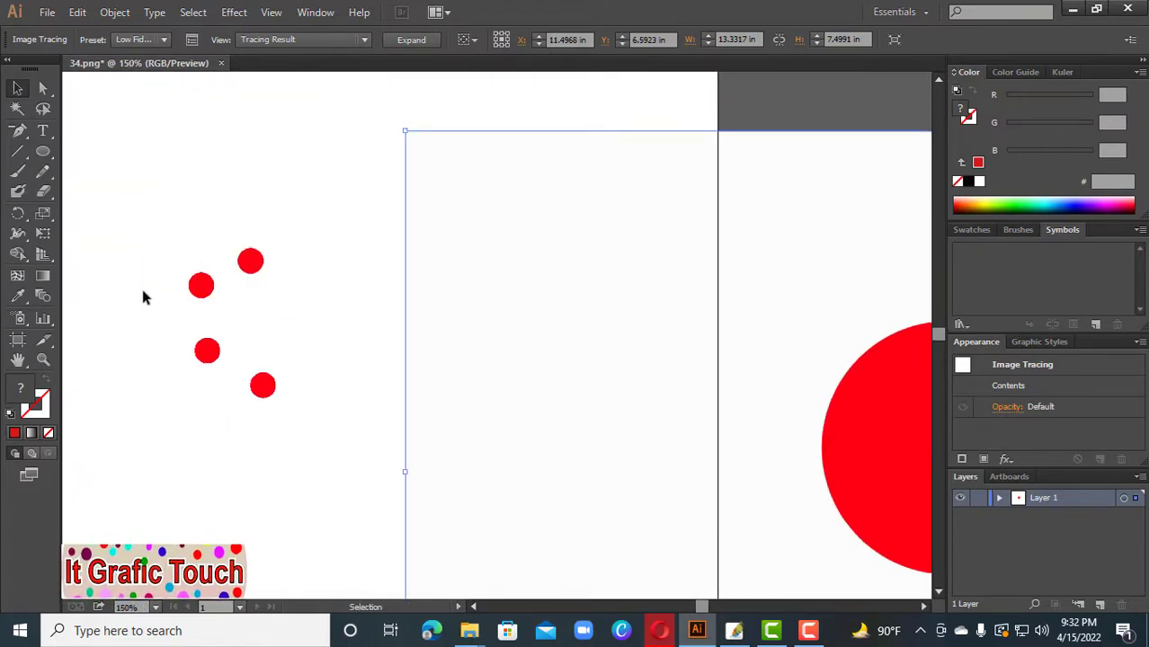
drag(280, 392, 273, 325)
click(393, 353)
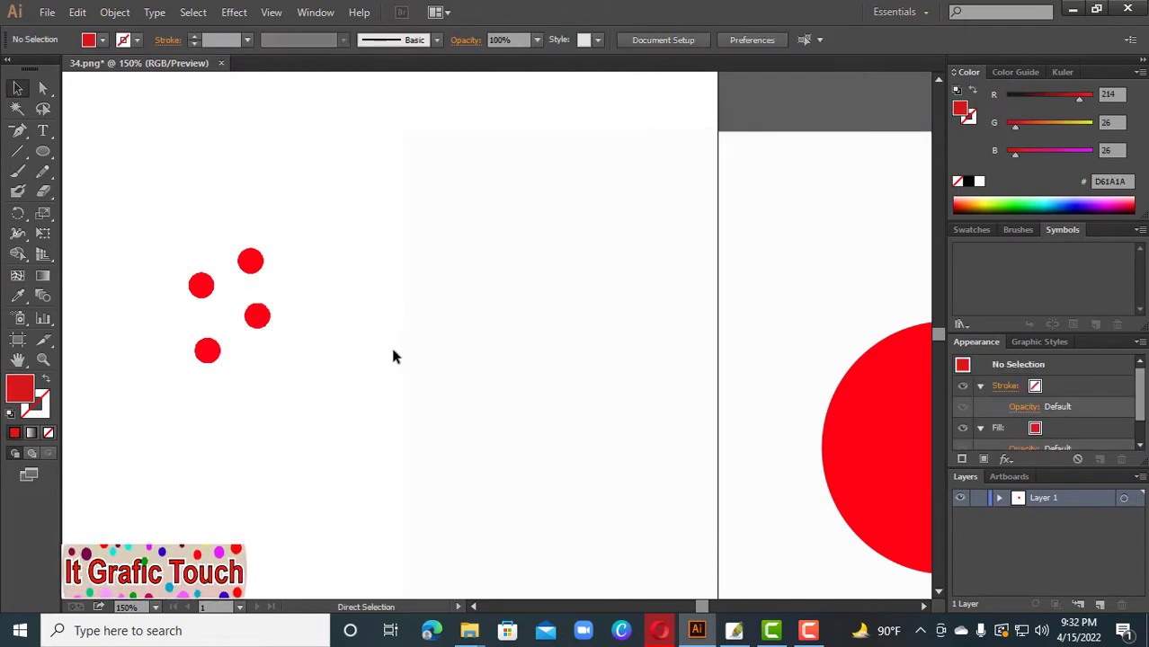
Step: Gather the four small raster circles into a tight cluster, working at 600% magnification
key(ctrl+plus)
key(ctrl+plus)
key(ctrl+plus)
drag(213, 365, 766, 406)
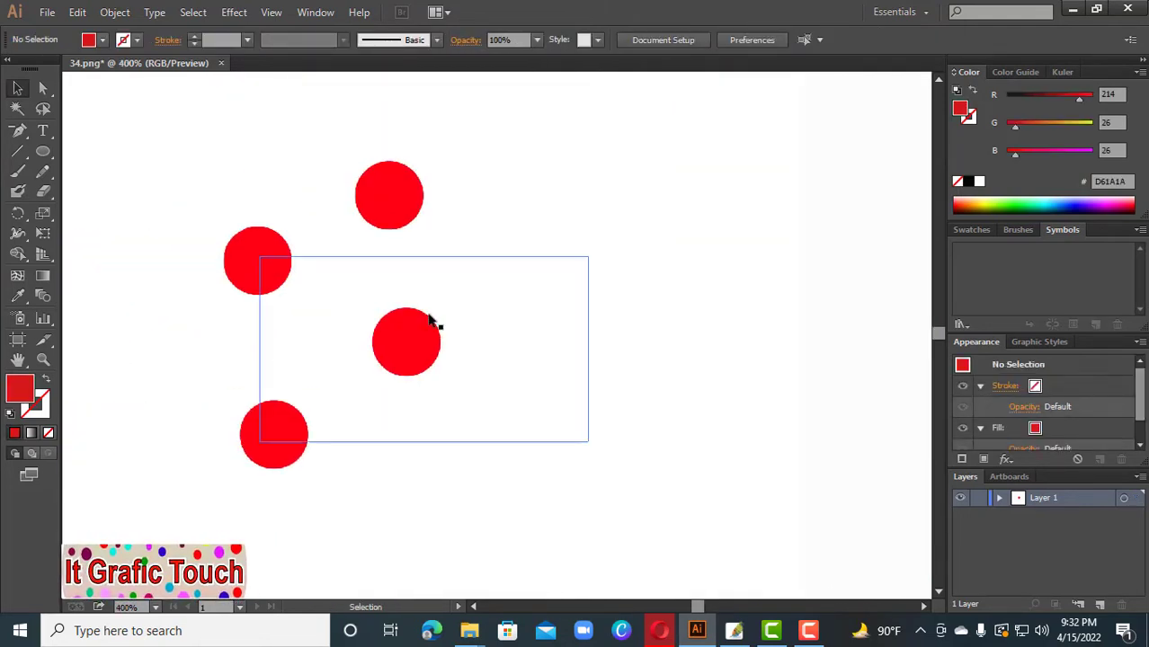
key(ctrl+plus)
drag(503, 388, 722, 467)
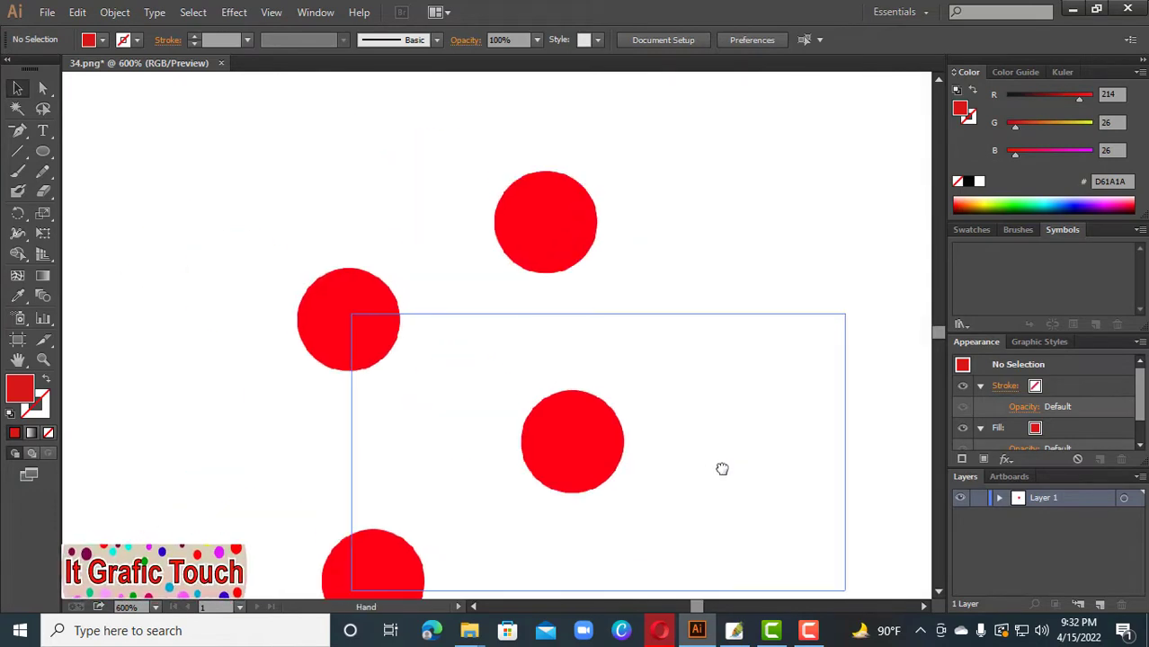
click(340, 563)
drag(393, 540, 450, 447)
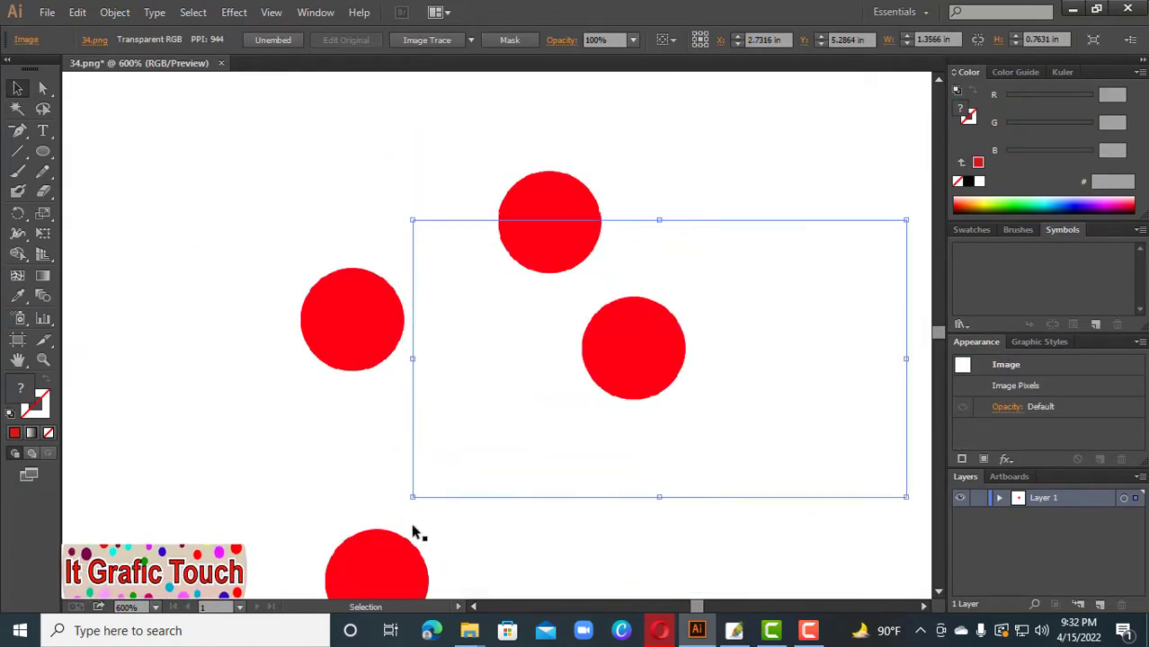
drag(390, 553, 508, 324)
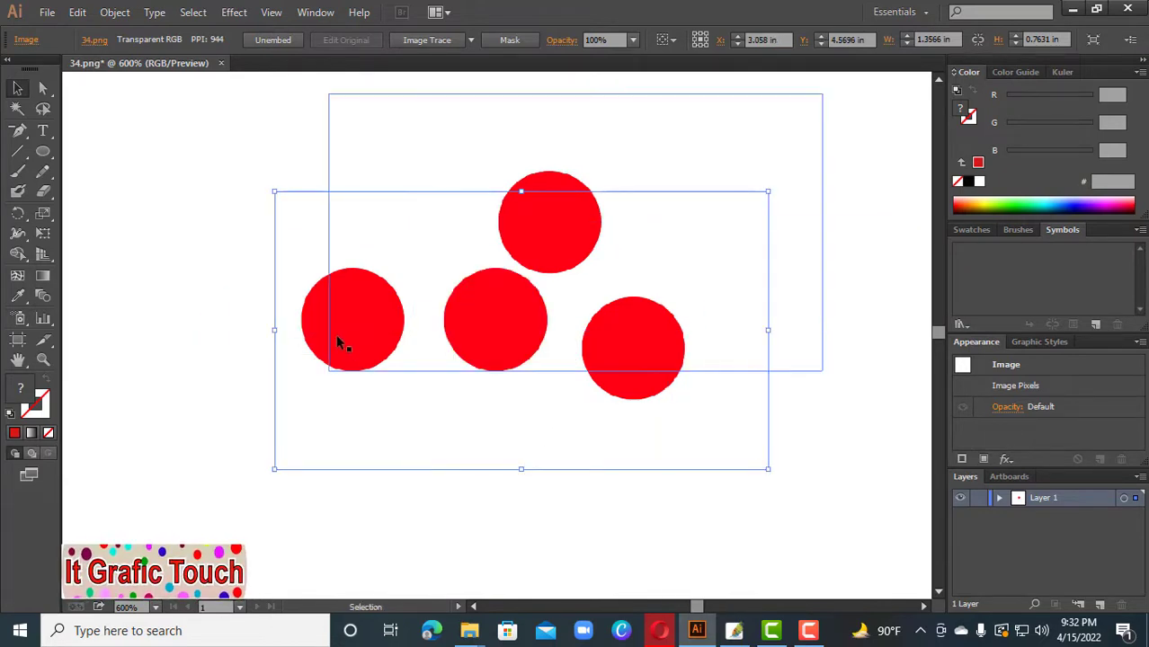
drag(358, 329, 485, 329)
drag(691, 245, 535, 261)
drag(512, 328, 558, 312)
Step: Zoom out from the small raster circles until the whole artboard and the large traced circle are in view
key(ctrl+minus)
key(ctrl+minus)
key(ctrl+minus)
key(ctrl+minus)
key(ctrl+minus)
key(ctrl+minus)
key(ctrl+minus)
key(ctrl+minus)
key(ctrl+minus)
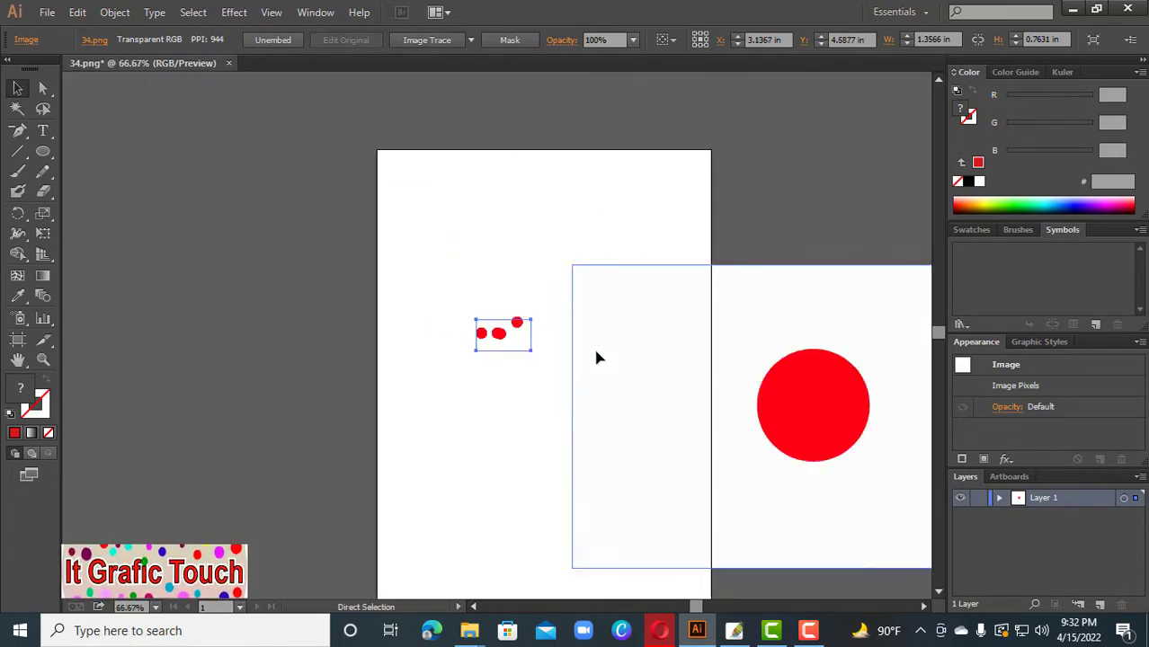
click(230, 63)
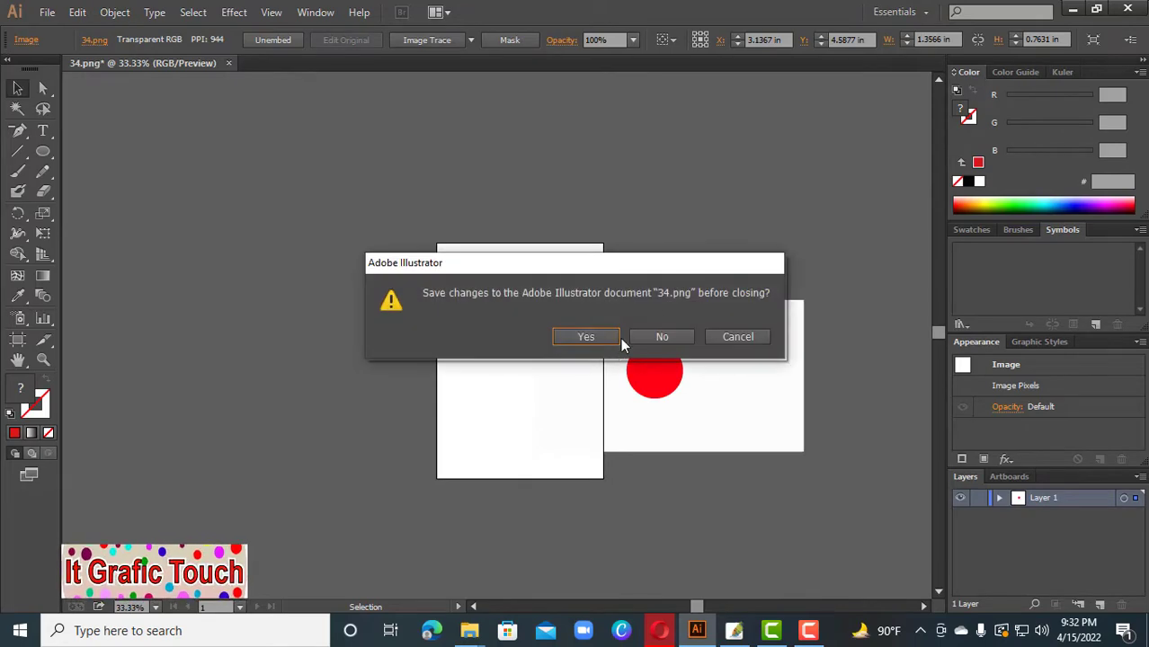
click(585, 338)
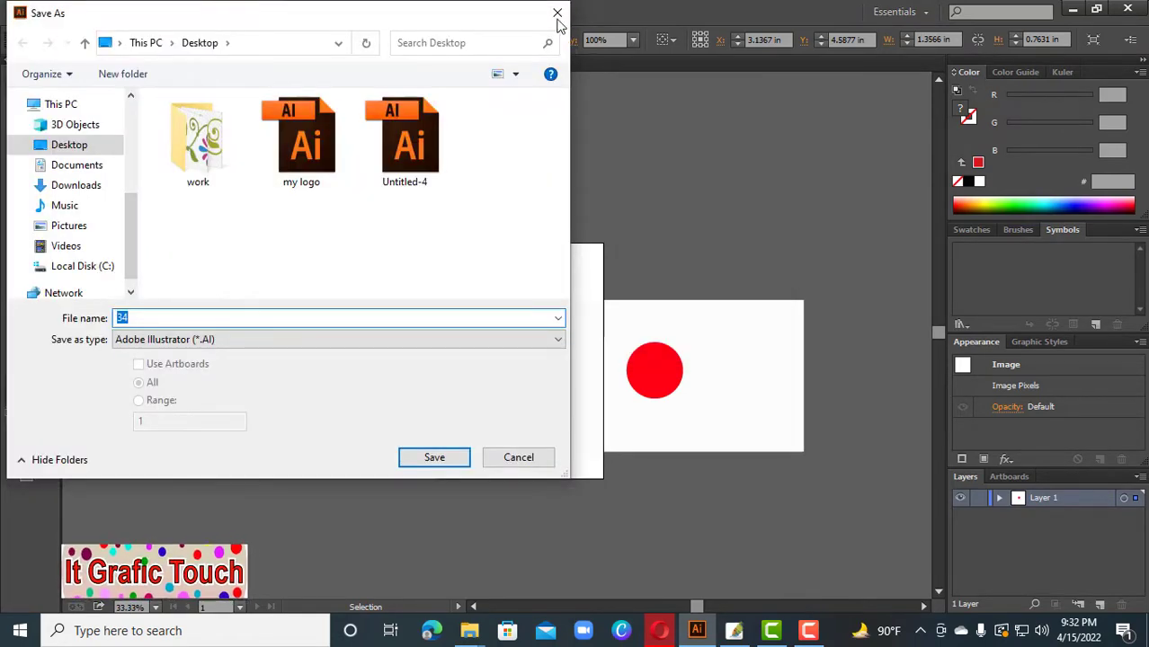
key(Escape)
Step: Delete all the artwork in 34.png, including the small raster circles and the large traced image
drag(477, 292, 795, 450)
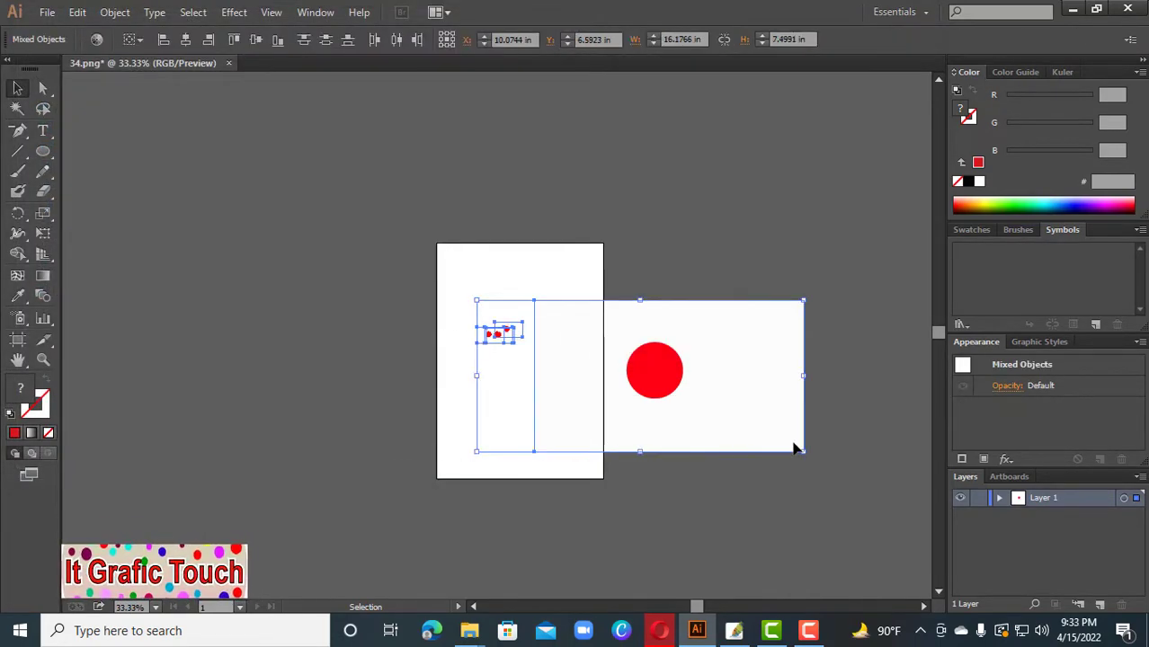
key(Delete)
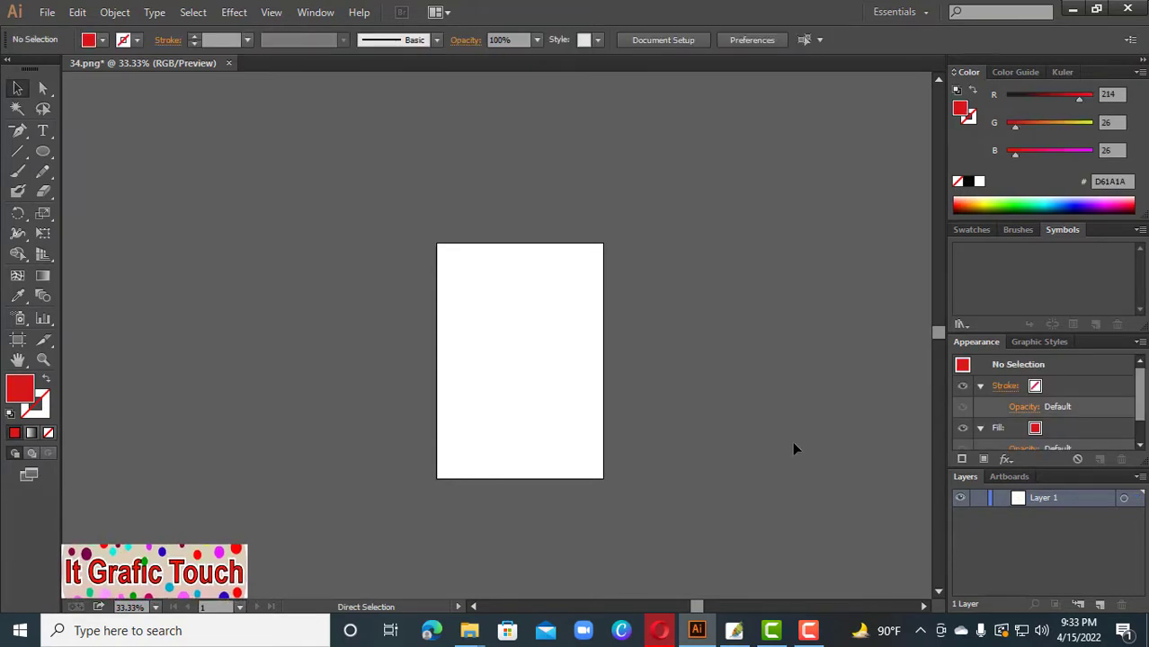
key(ctrl+plus)
key(ctrl+plus)
drag(641, 409, 631, 352)
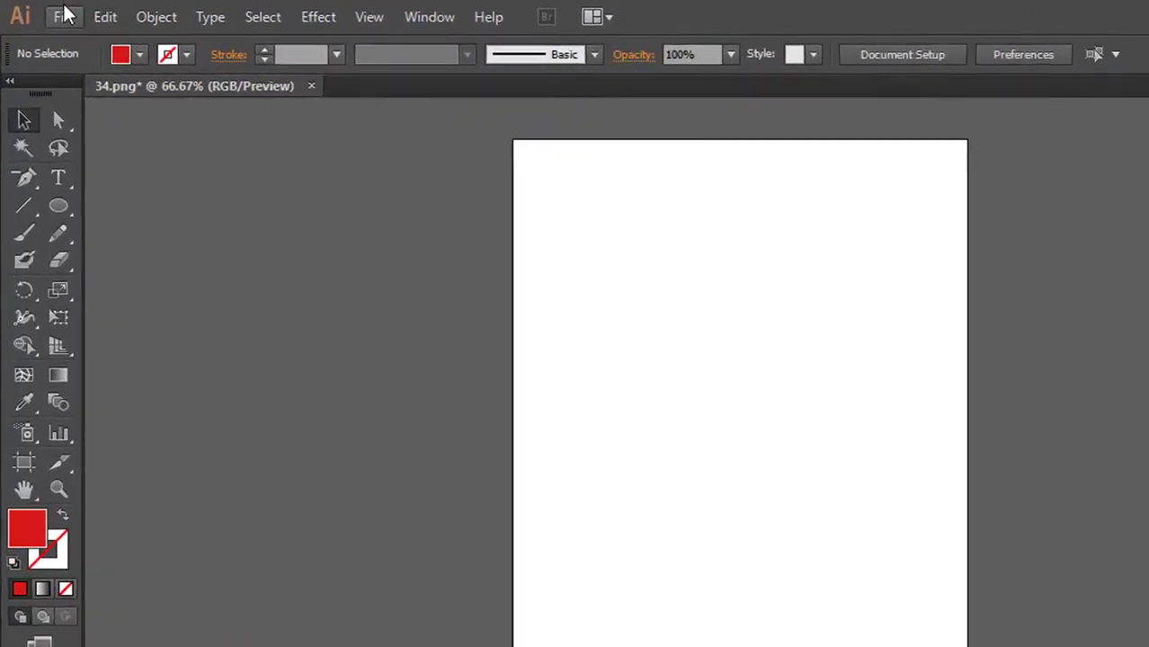
Step: Open the Tom and Jerry image, named "Downloaded from Oye Be Smartest", from the Music folder
click(46, 11)
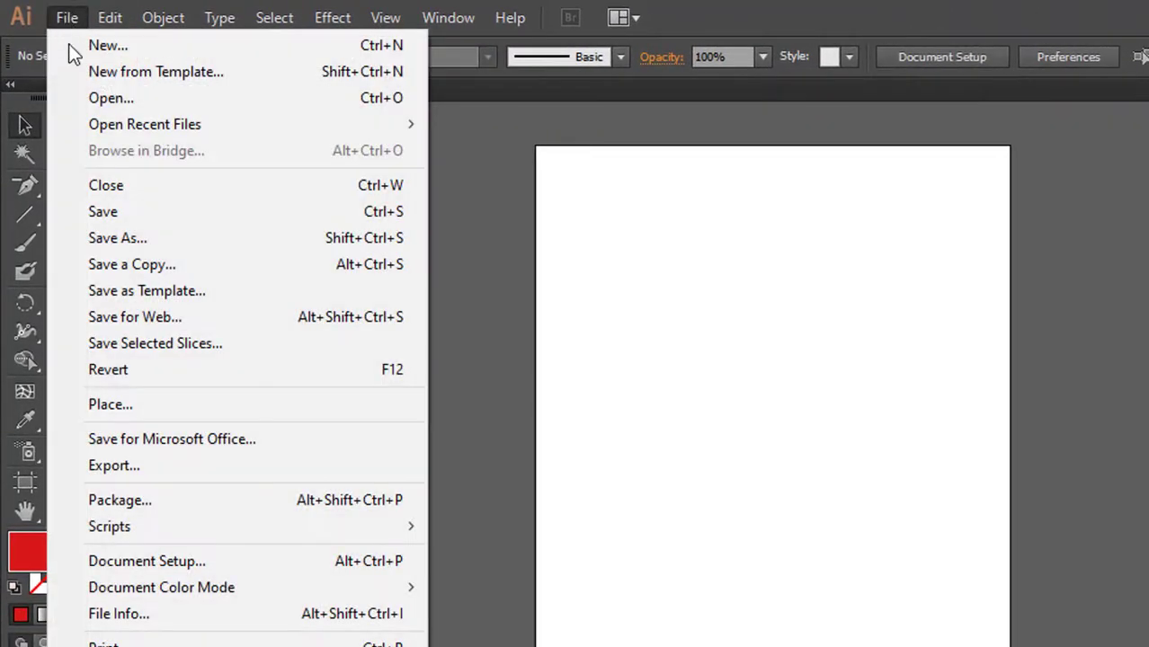
click(86, 96)
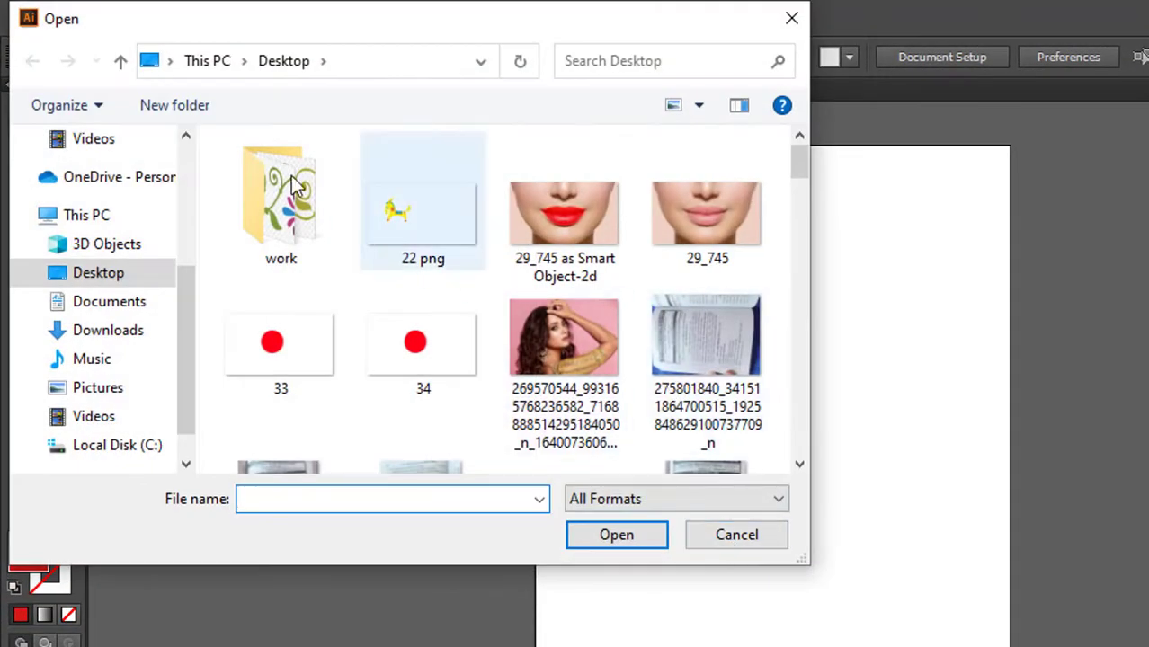
click(206, 62)
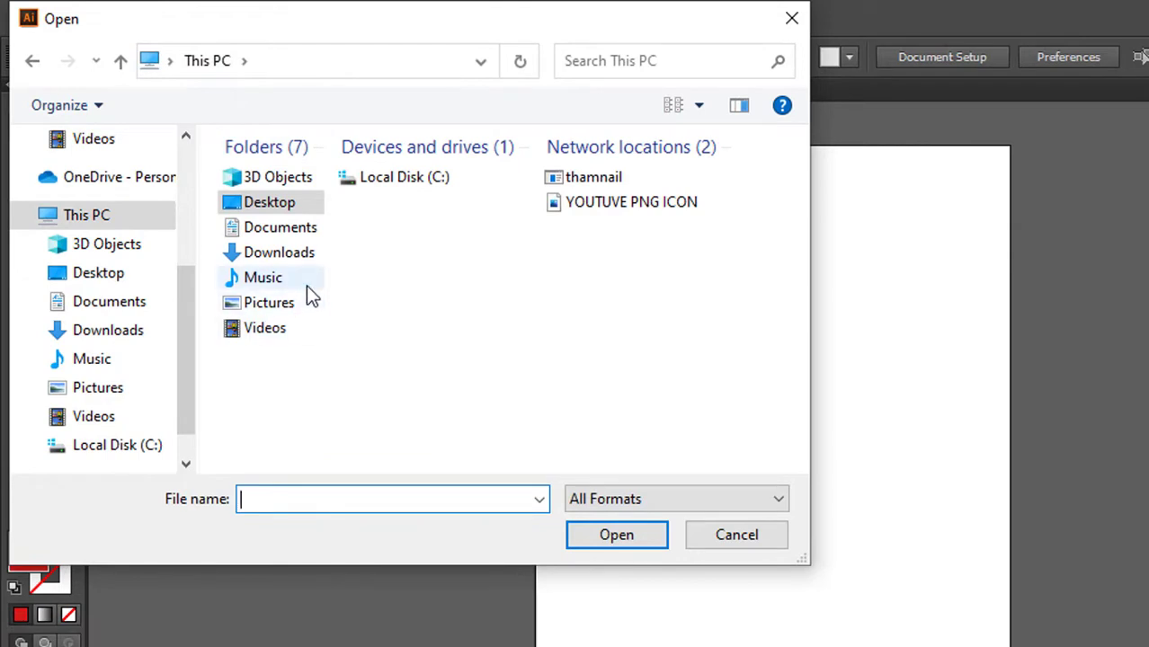
double_click(306, 285)
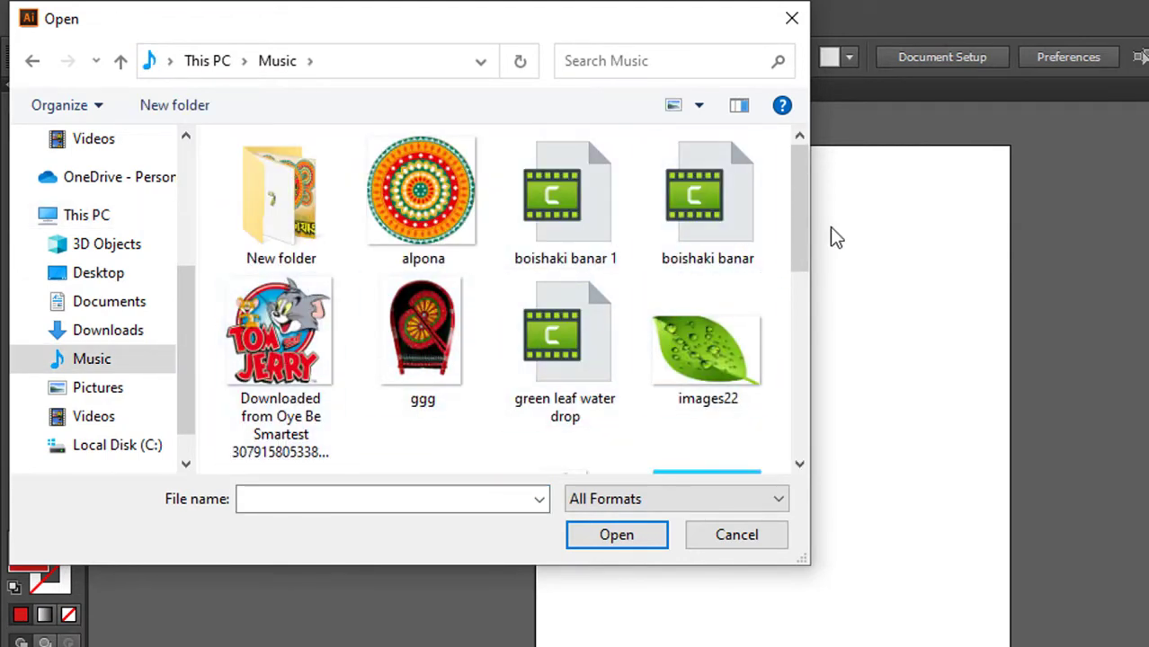
drag(803, 239, 736, 220)
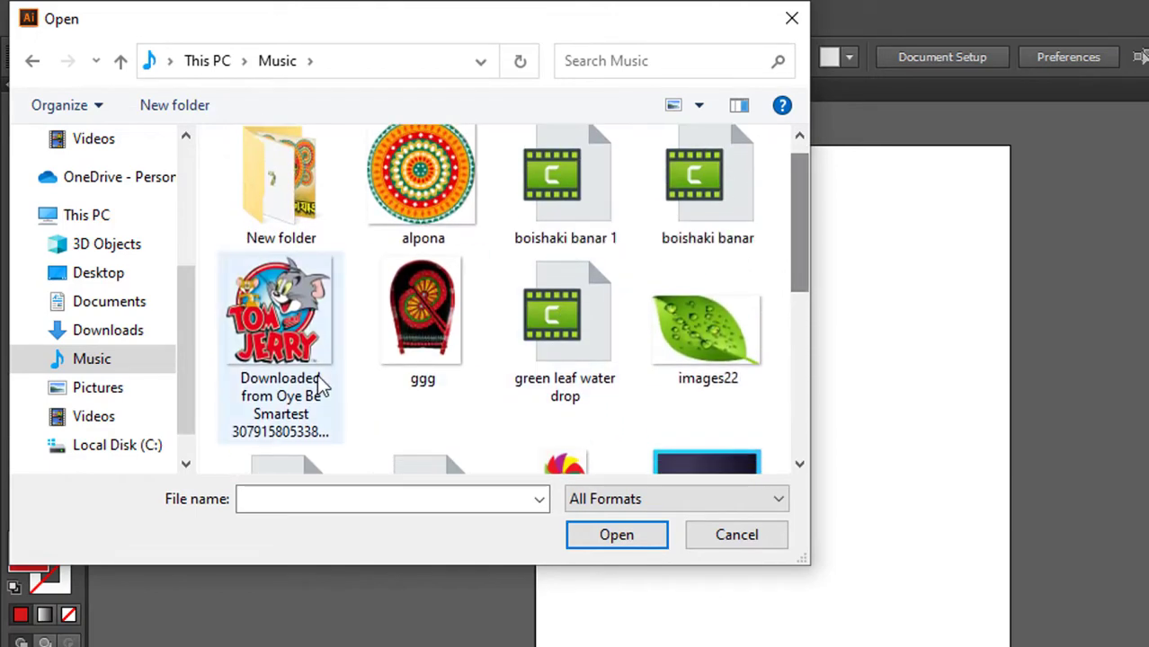
click(319, 383)
click(651, 544)
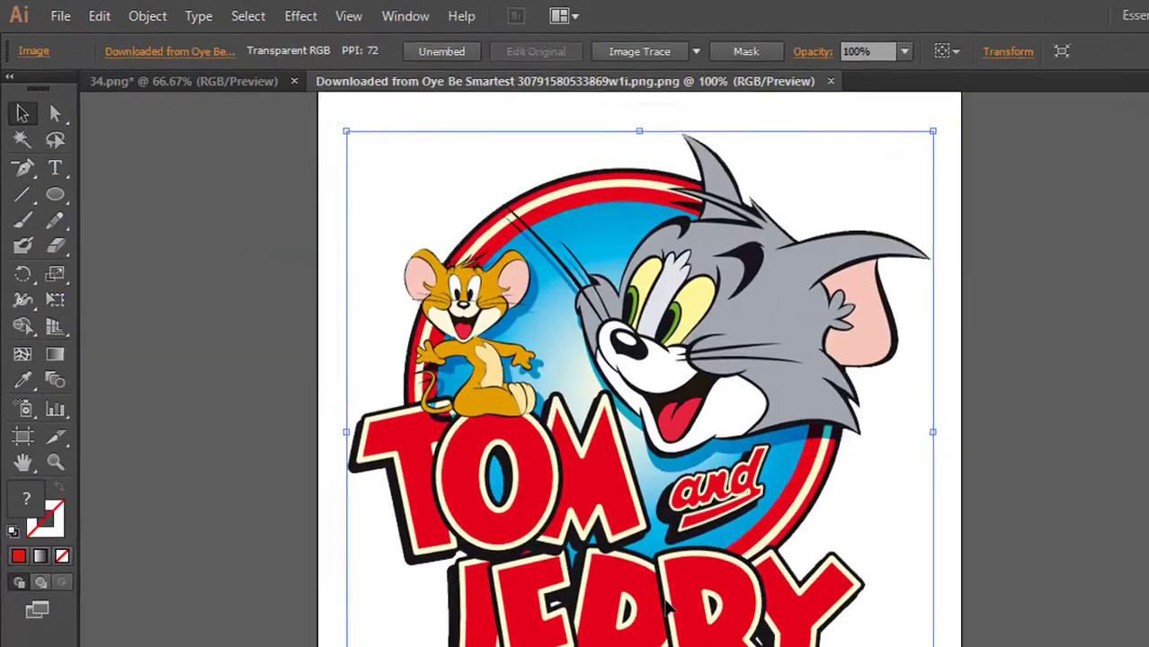
Step: Examine the raster Tom and Jerry image, looking closely at the outlines around the cat's head at 400% magnification
key(ctrl+minus)
key(ctrl+minus)
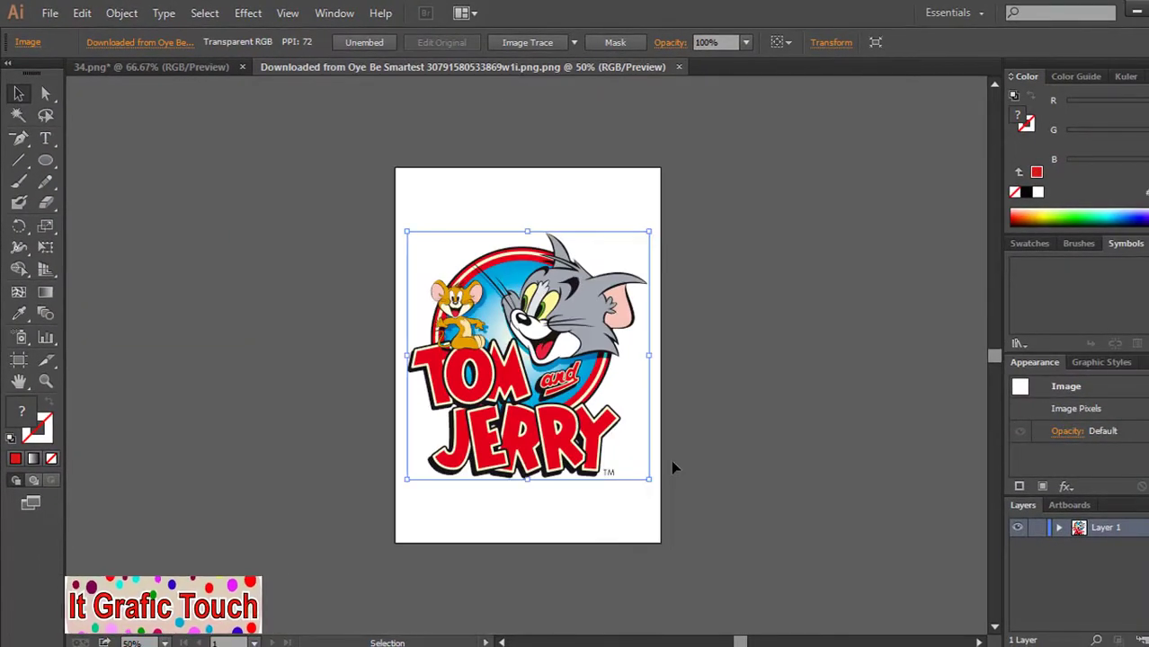
key(ctrl+plus)
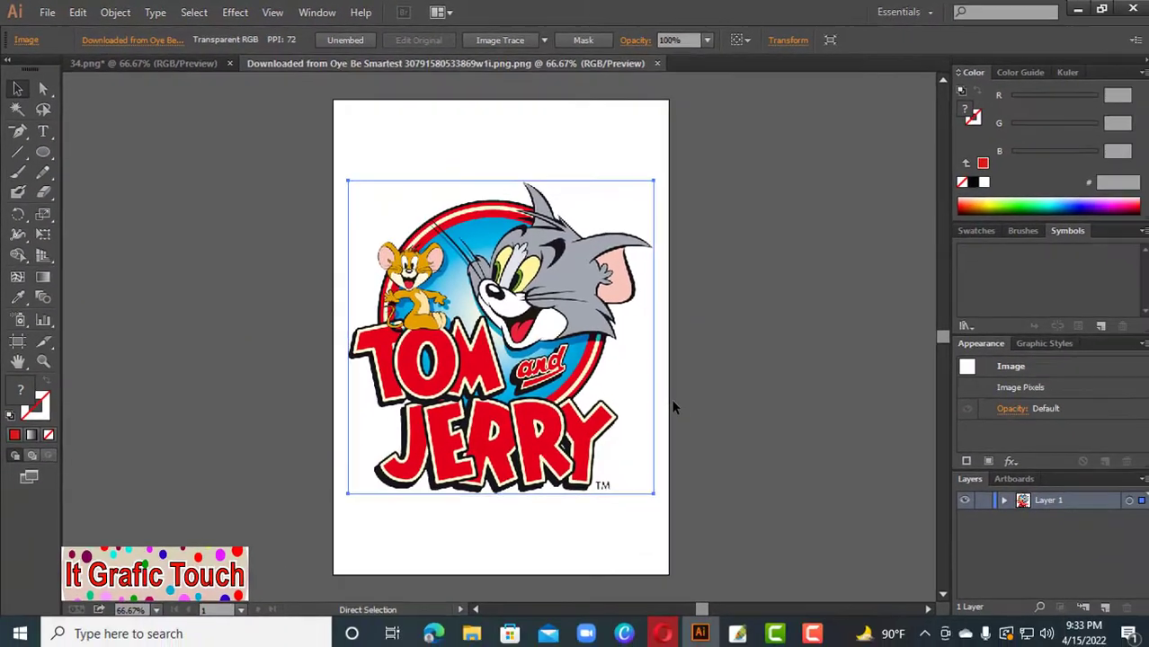
key(v)
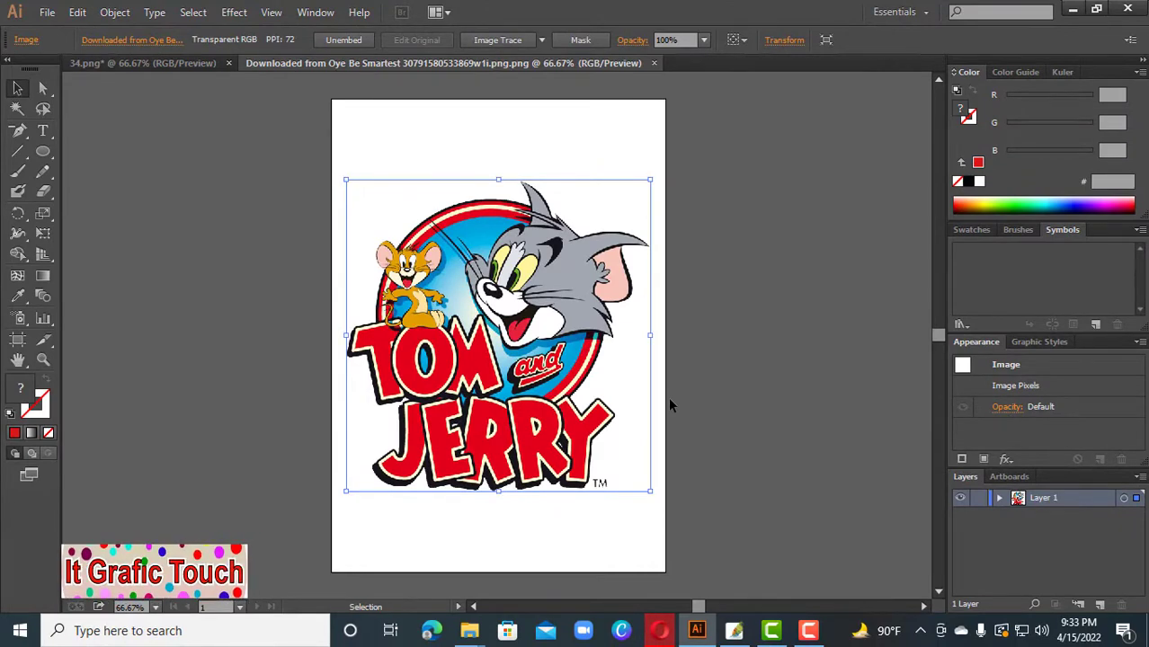
key(ctrl+plus)
key(ctrl+plus)
key(ctrl+plus)
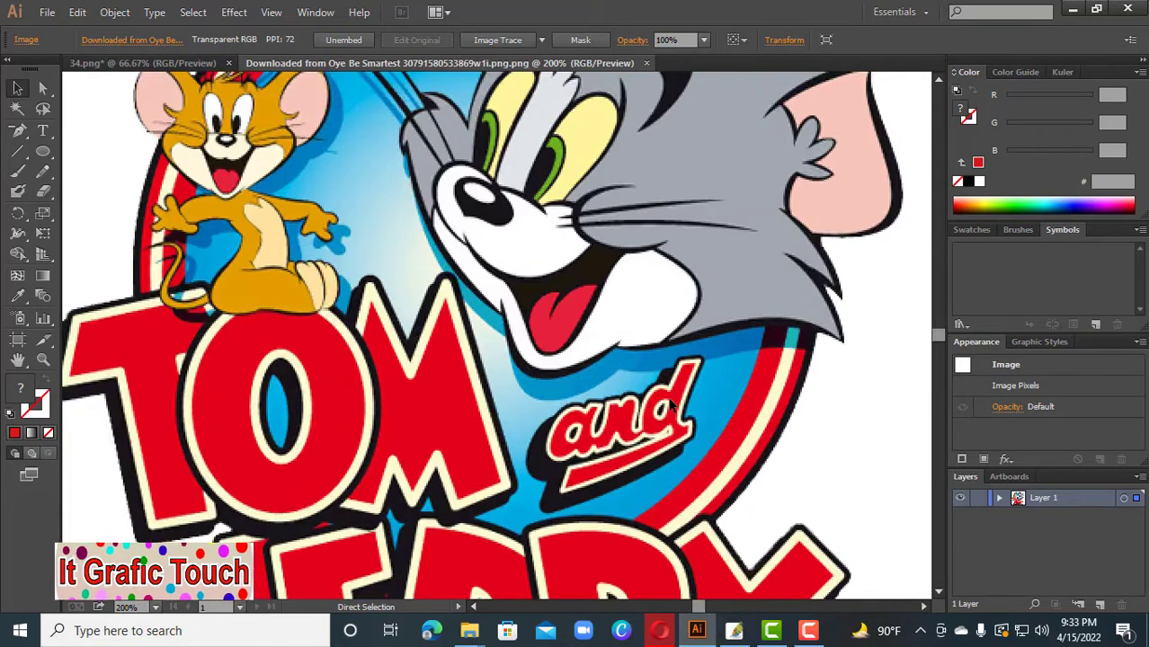
key(v)
drag(625, 309, 522, 528)
key(ctrl+plus)
key(ctrl+plus)
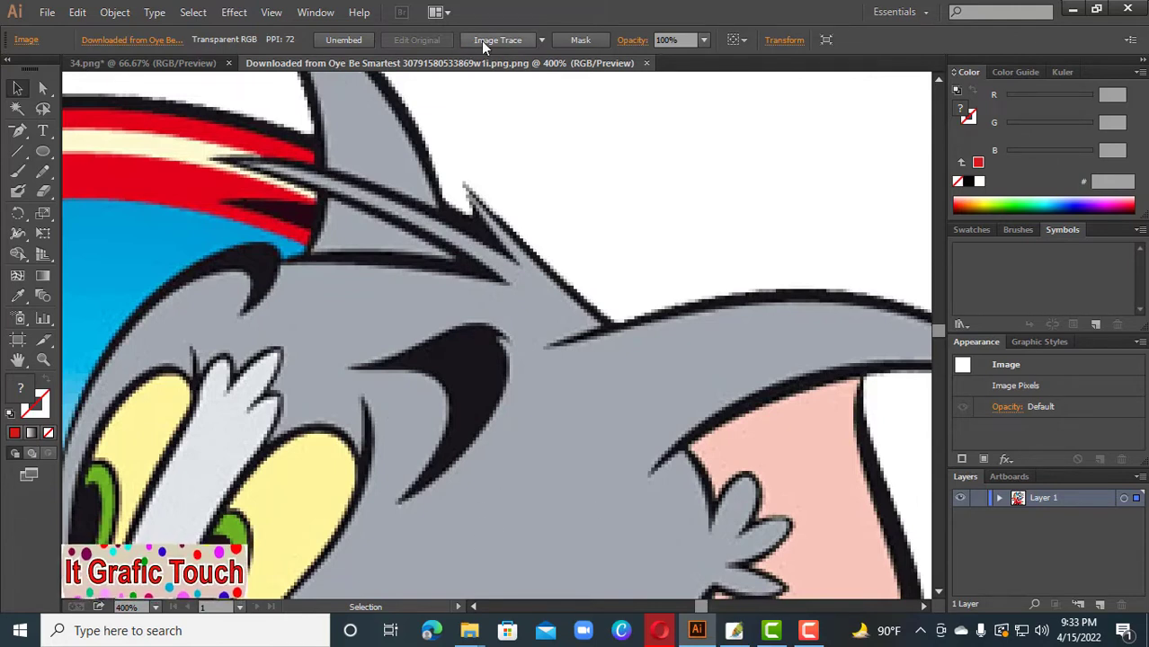
Step: Trace the Tom and Jerry image with the 6 Colors preset and expand the tracing into editable paths
click(541, 40)
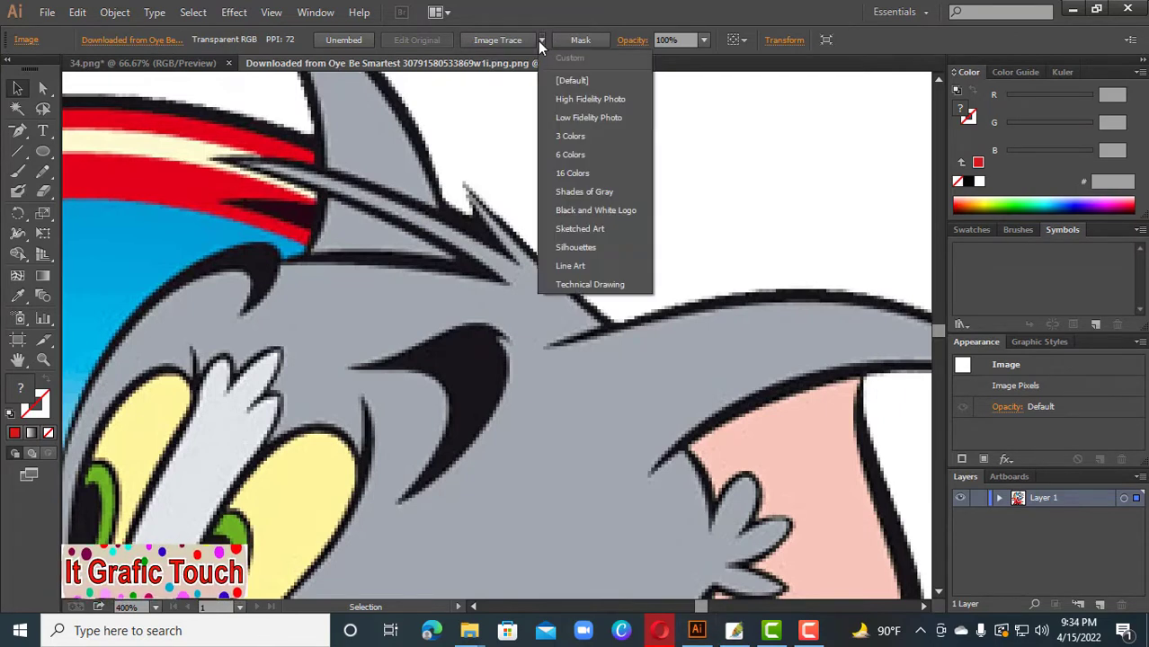
click(574, 157)
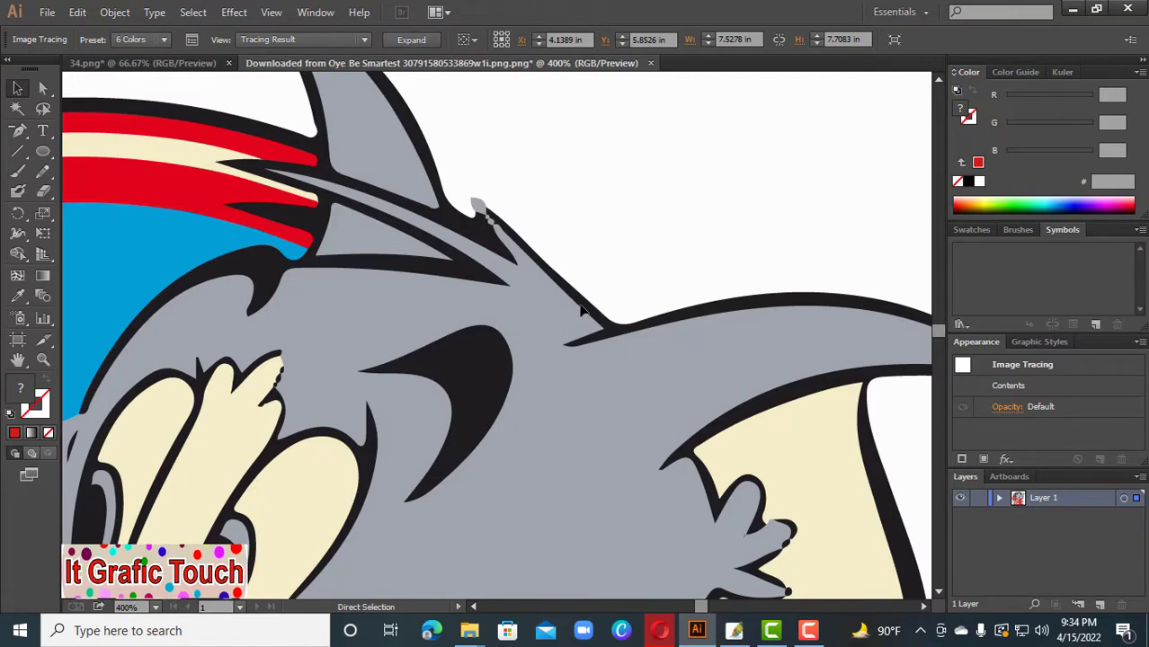
scroll(581, 310, down, 1)
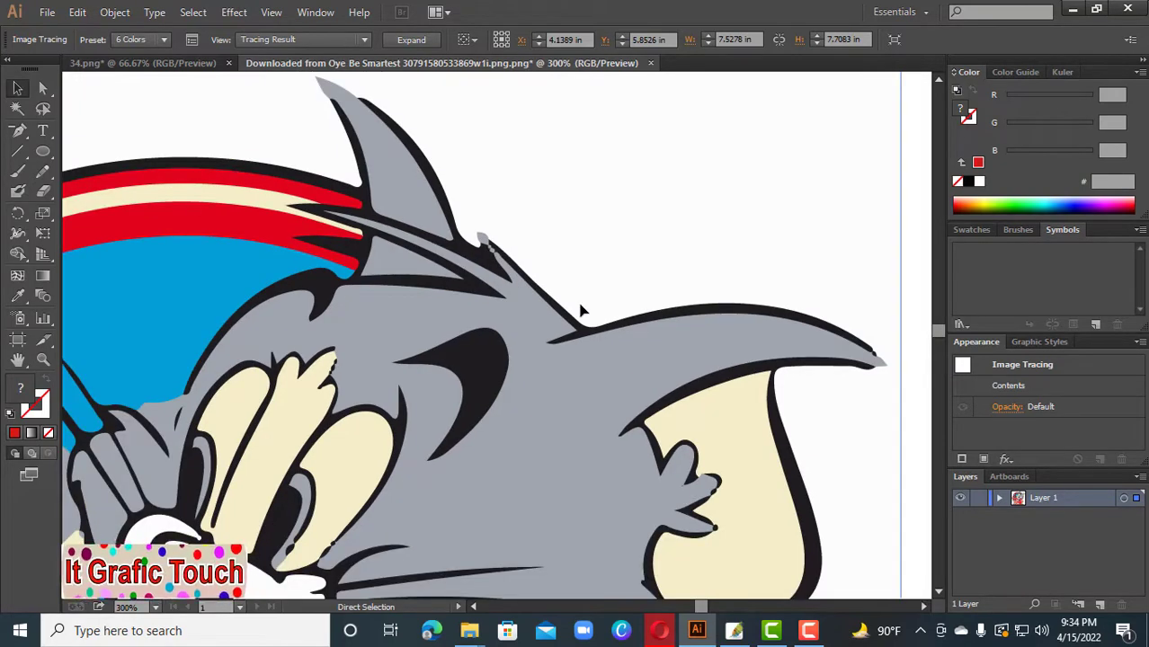
scroll(581, 310, up, 4)
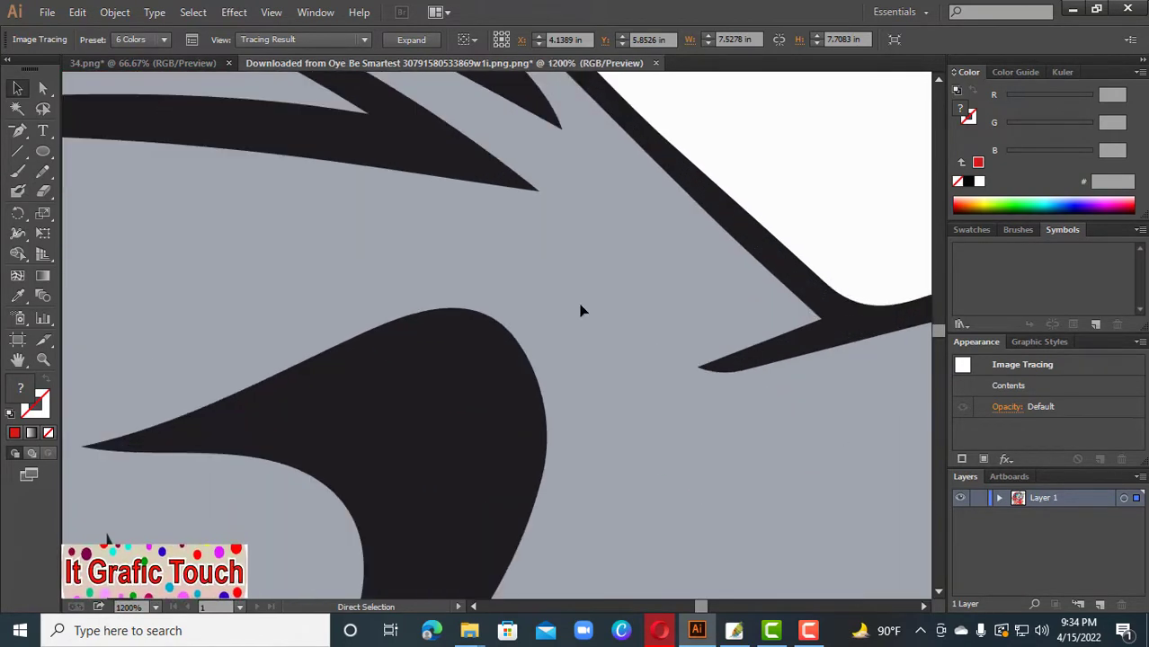
scroll(581, 310, down, 6)
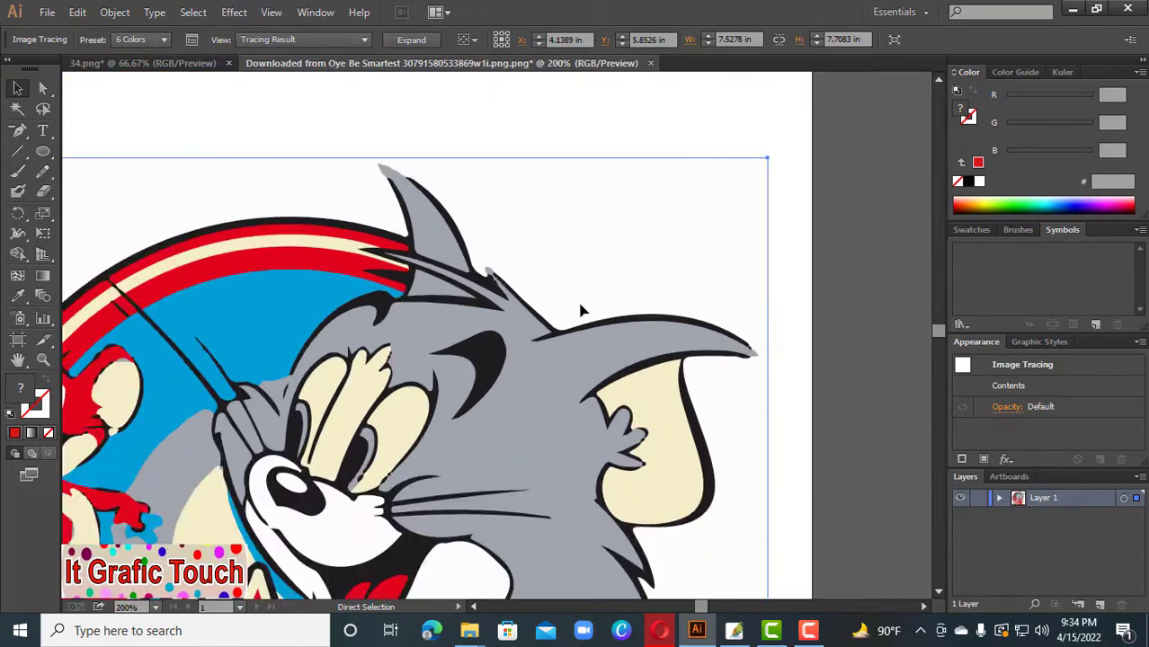
scroll(581, 311, down, 3)
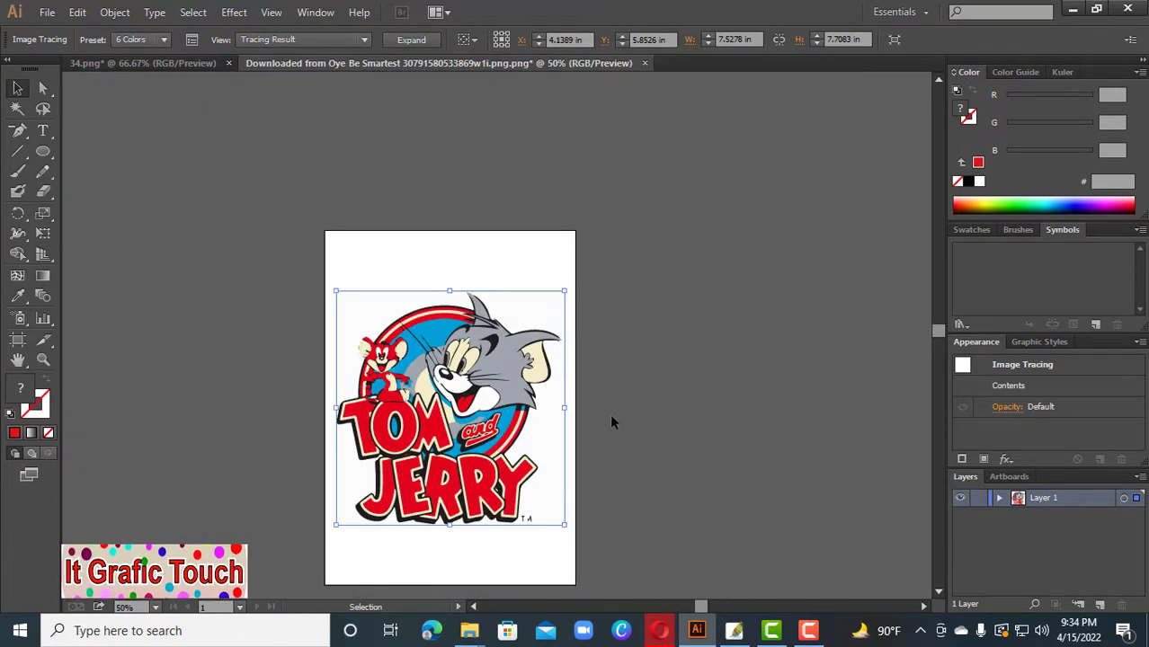
scroll(611, 418, up, 4)
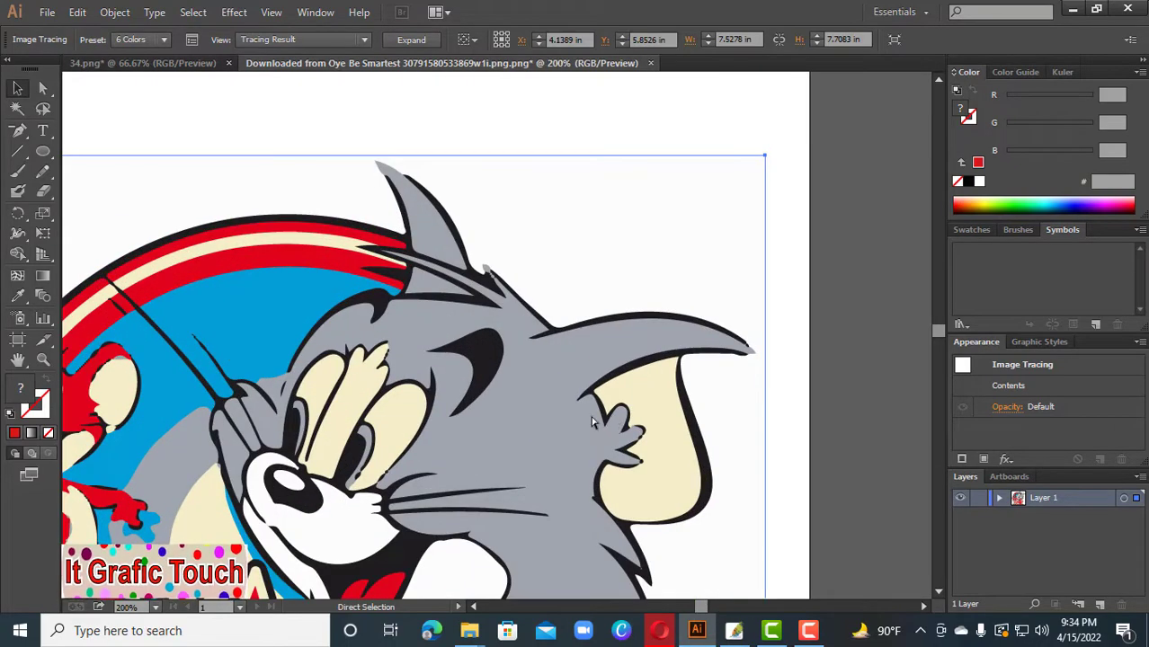
scroll(593, 423, down, 2)
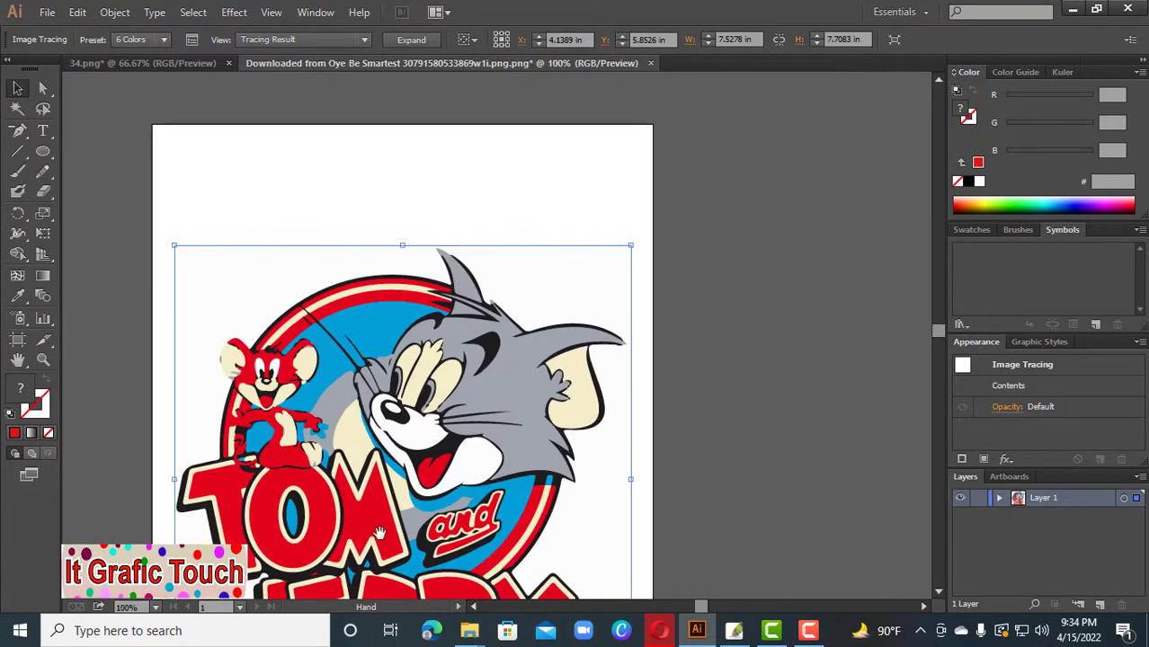
drag(377, 533, 522, 413)
click(424, 41)
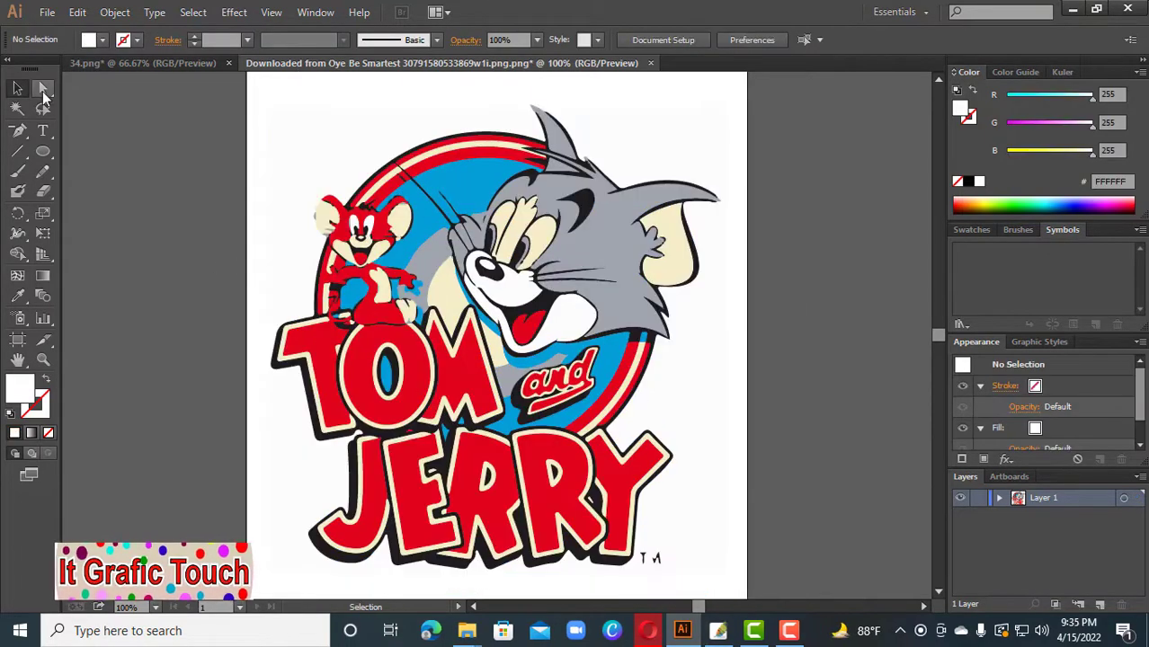
Step: Try green and blue fills on the letter O of TOM, settle on lime green A0FF45, and deselect the artwork
drag(42, 90, 63, 92)
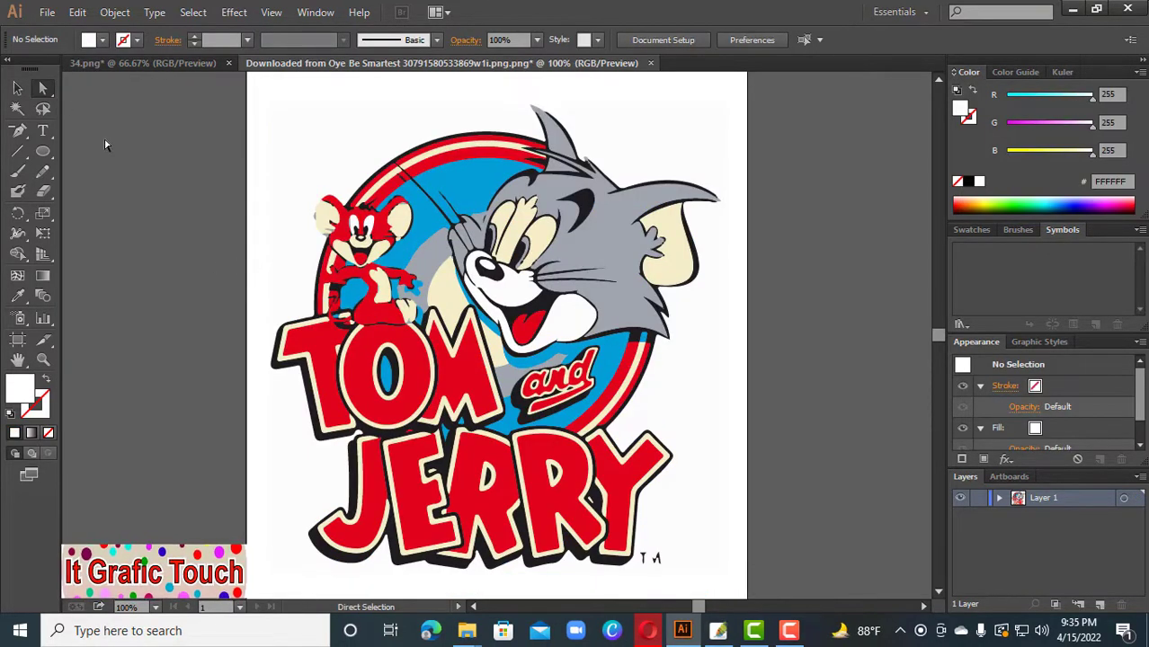
click(360, 376)
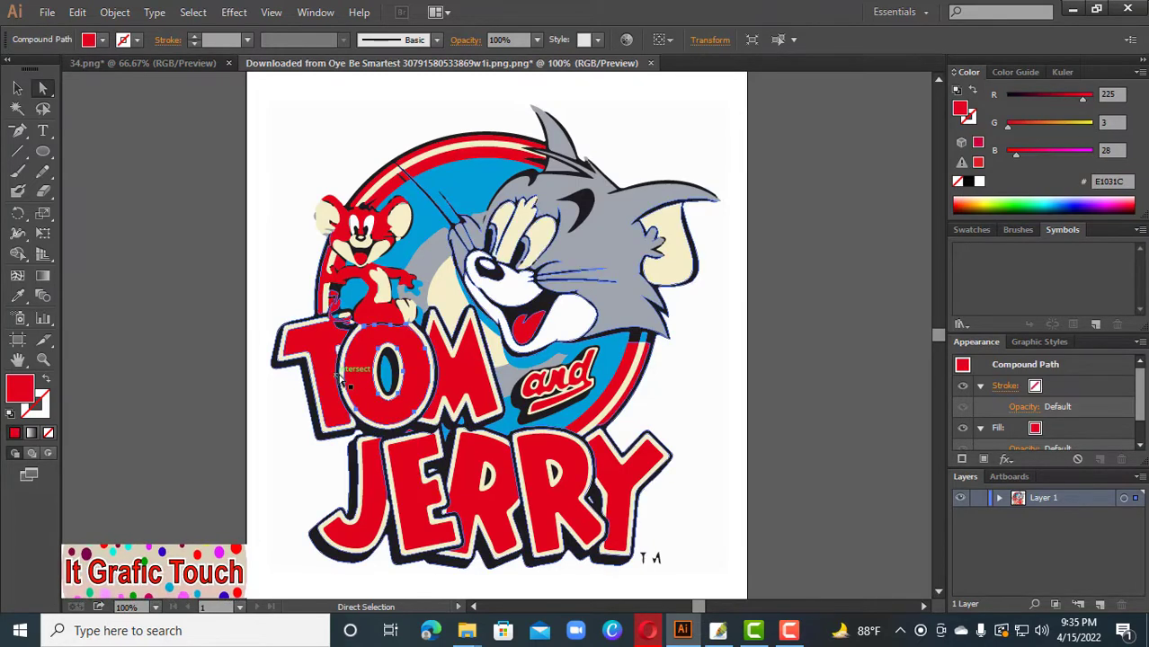
click(1015, 201)
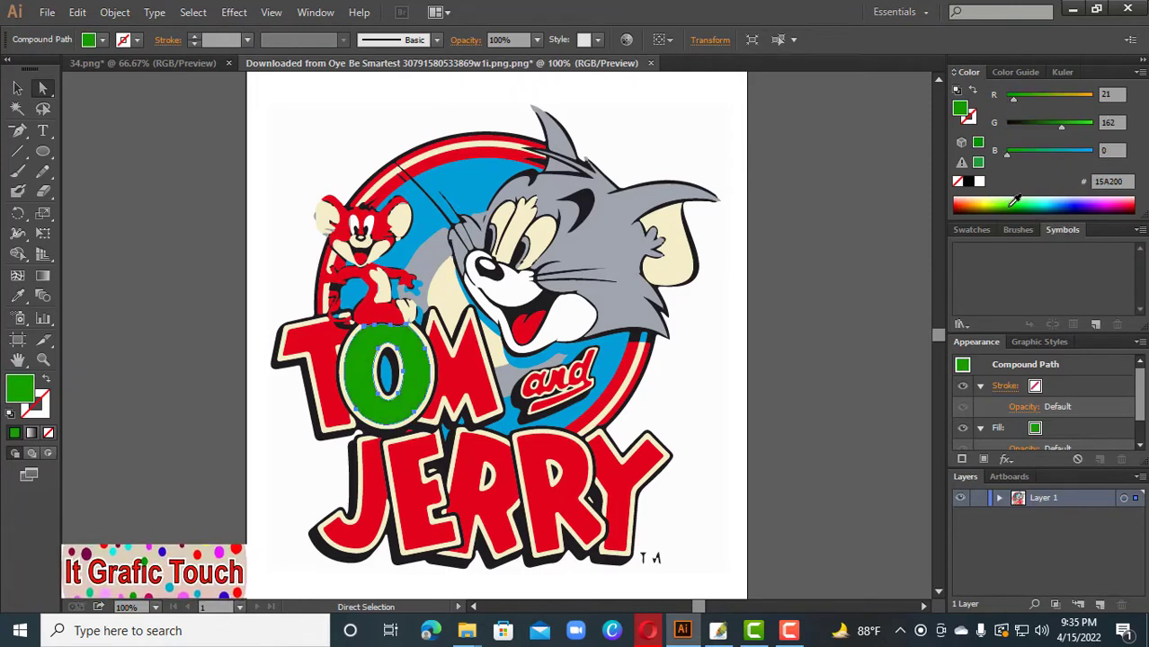
click(1039, 198)
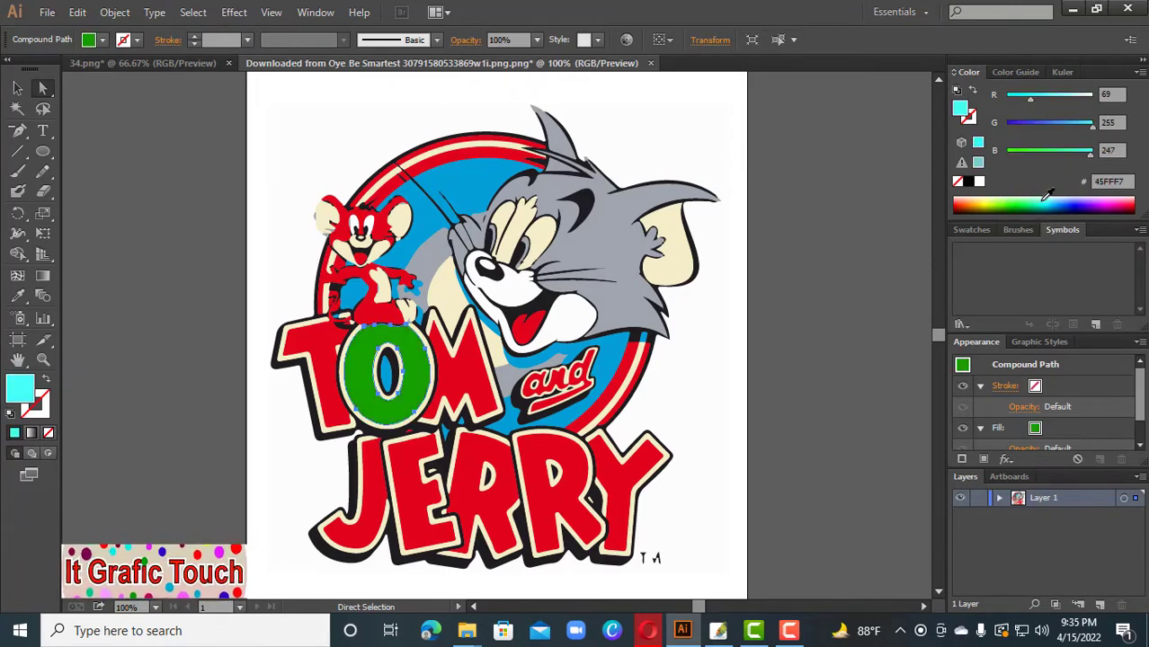
click(1032, 201)
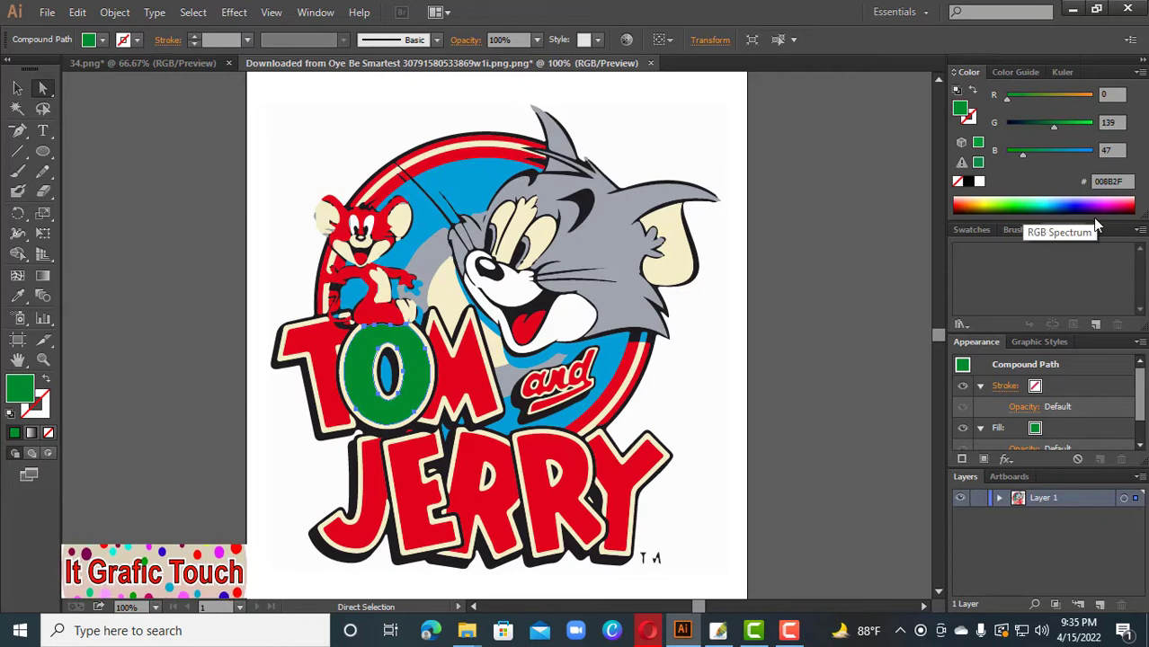
click(1073, 202)
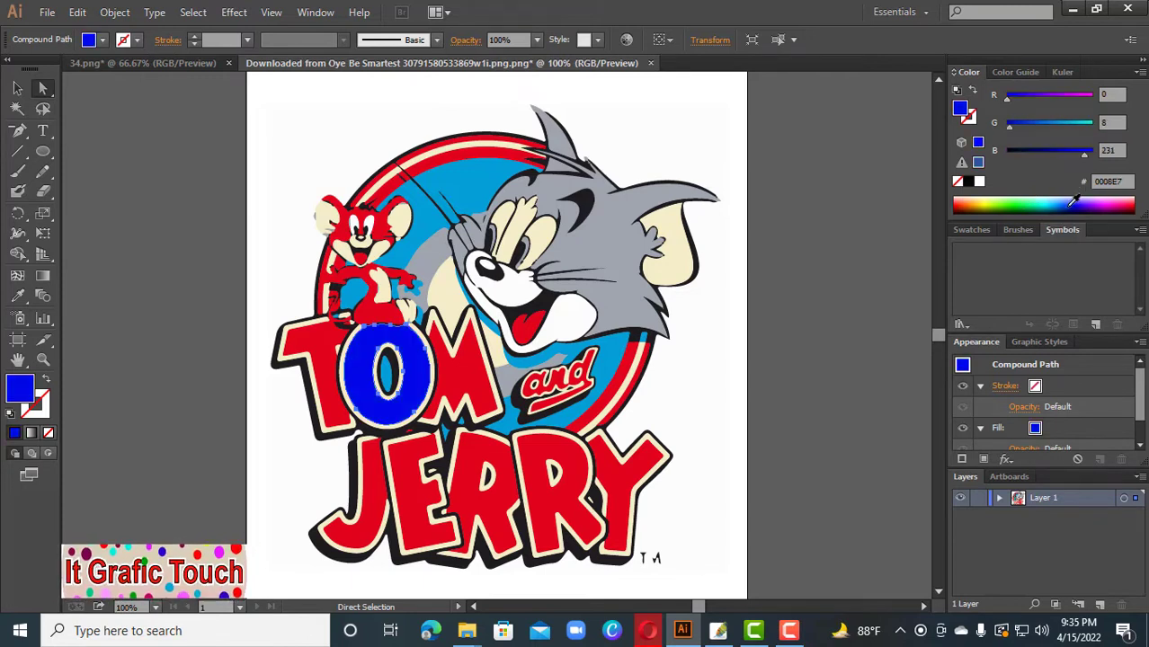
click(1001, 198)
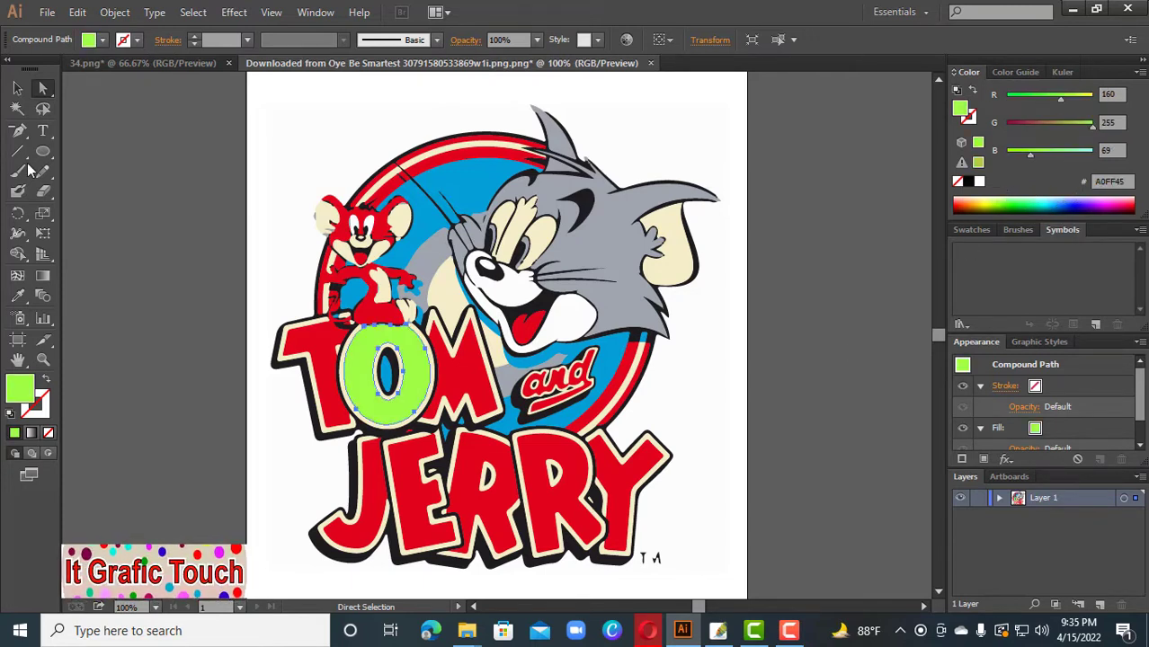
click(17, 87)
click(877, 260)
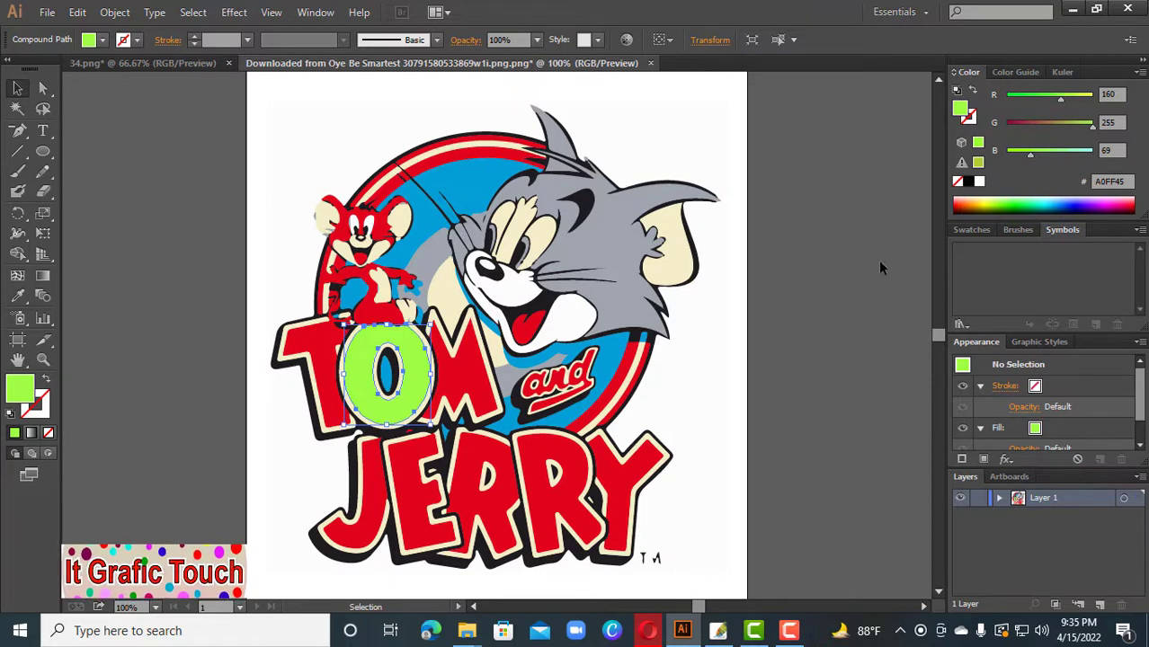
double_click(679, 269)
double_click(819, 103)
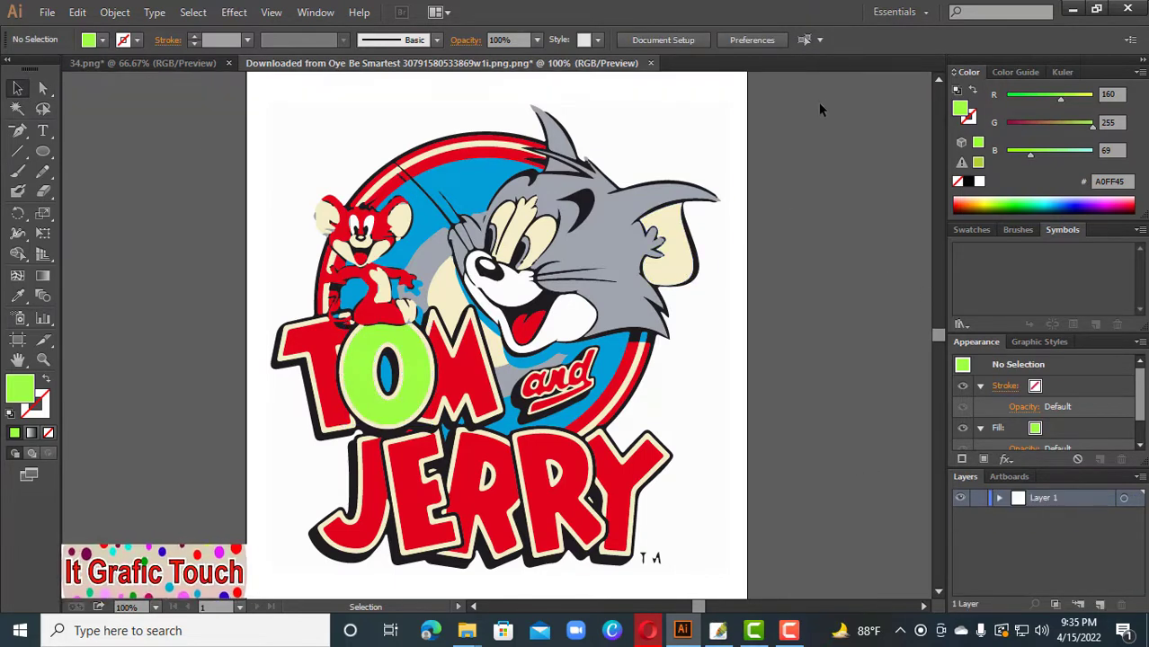
Step: Recolor the cream inner area of the cat's ear with magenta E70087 and deselect the artwork
click(45, 88)
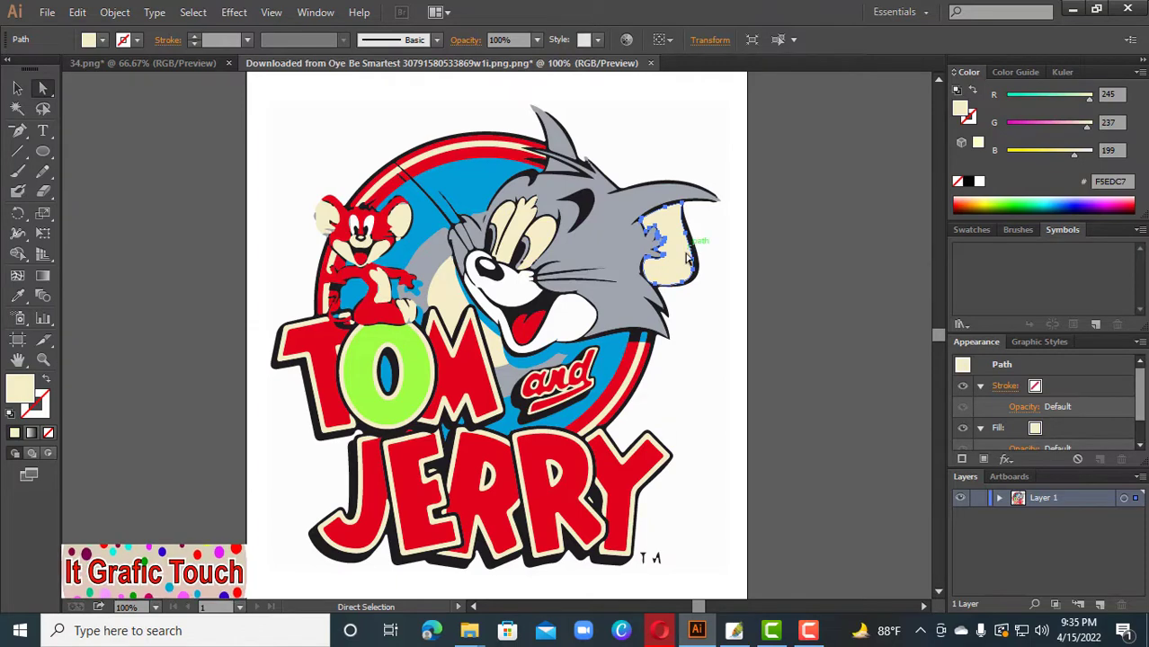
click(1122, 203)
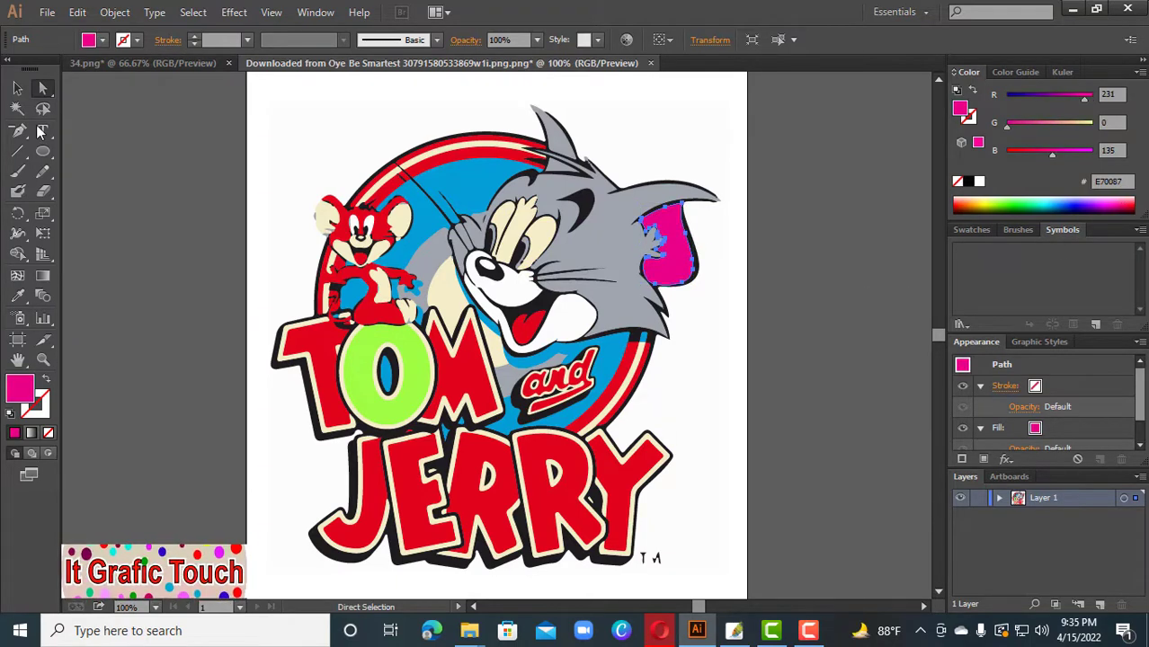
click(26, 88)
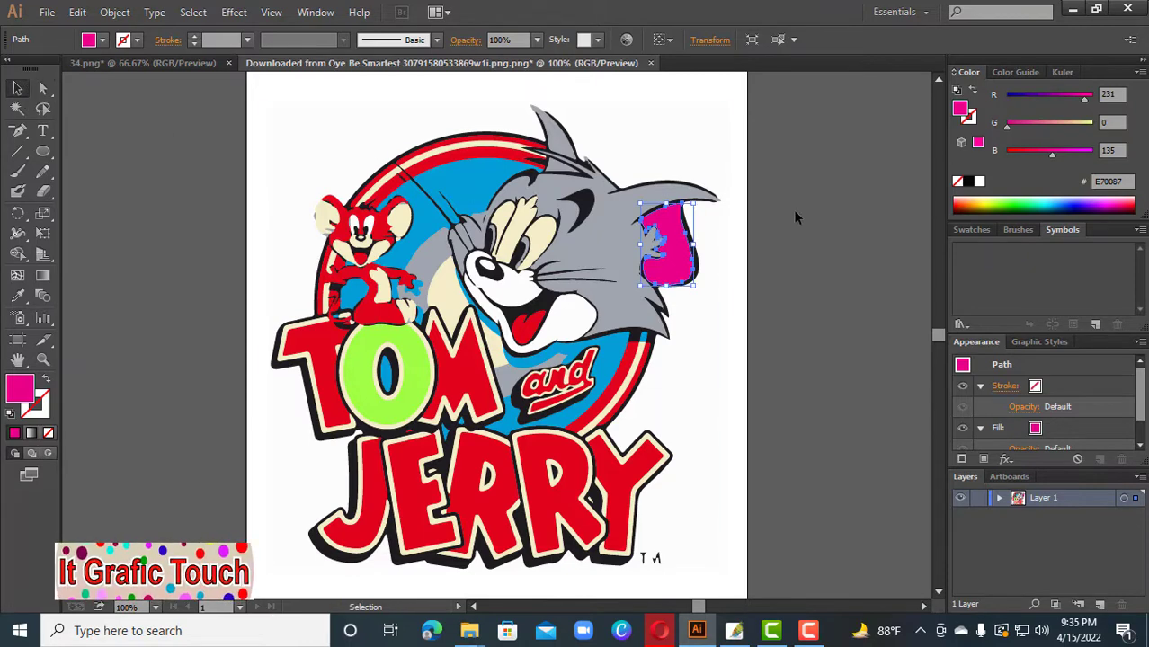
click(848, 216)
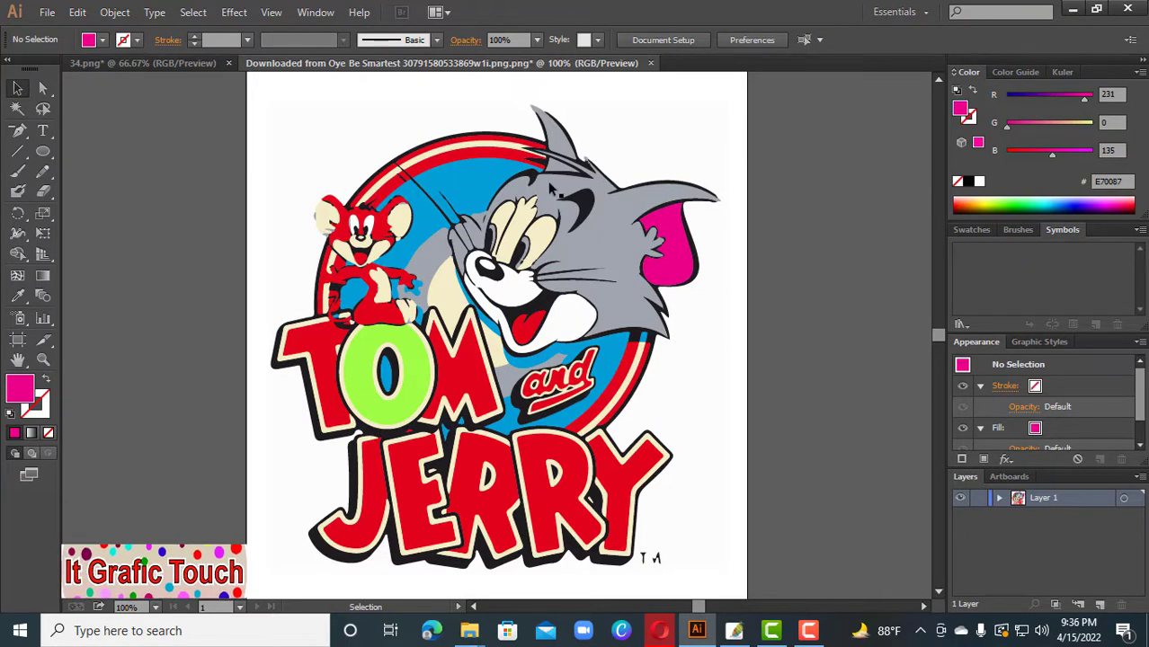
key(ctrl+minus)
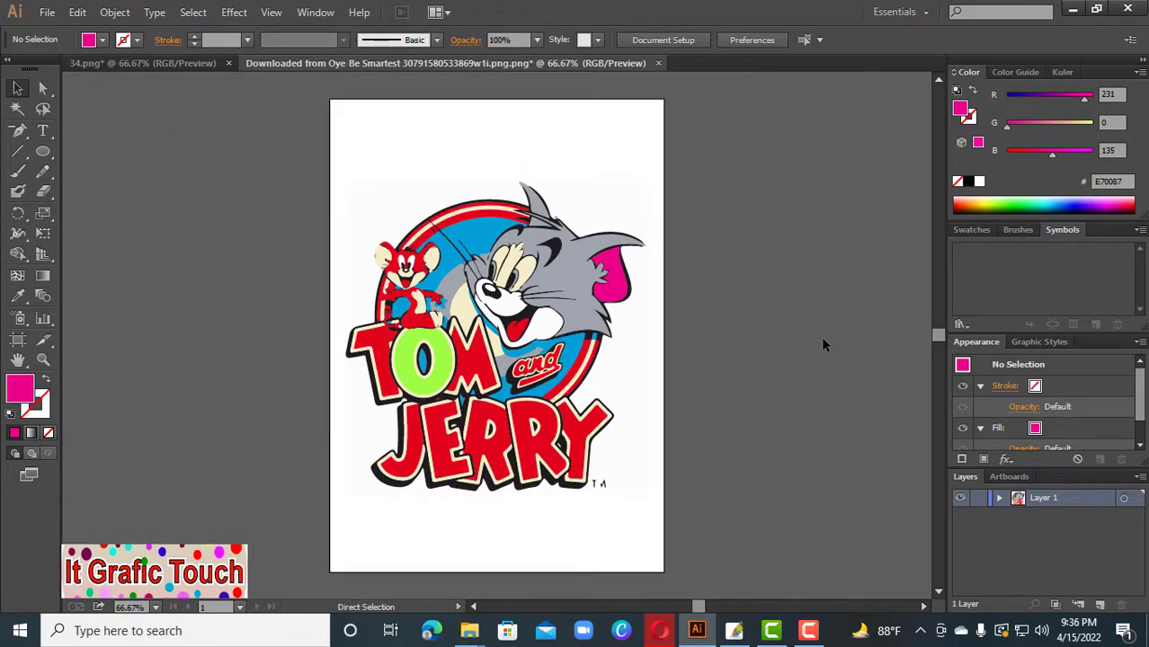
key(ctrl+a)
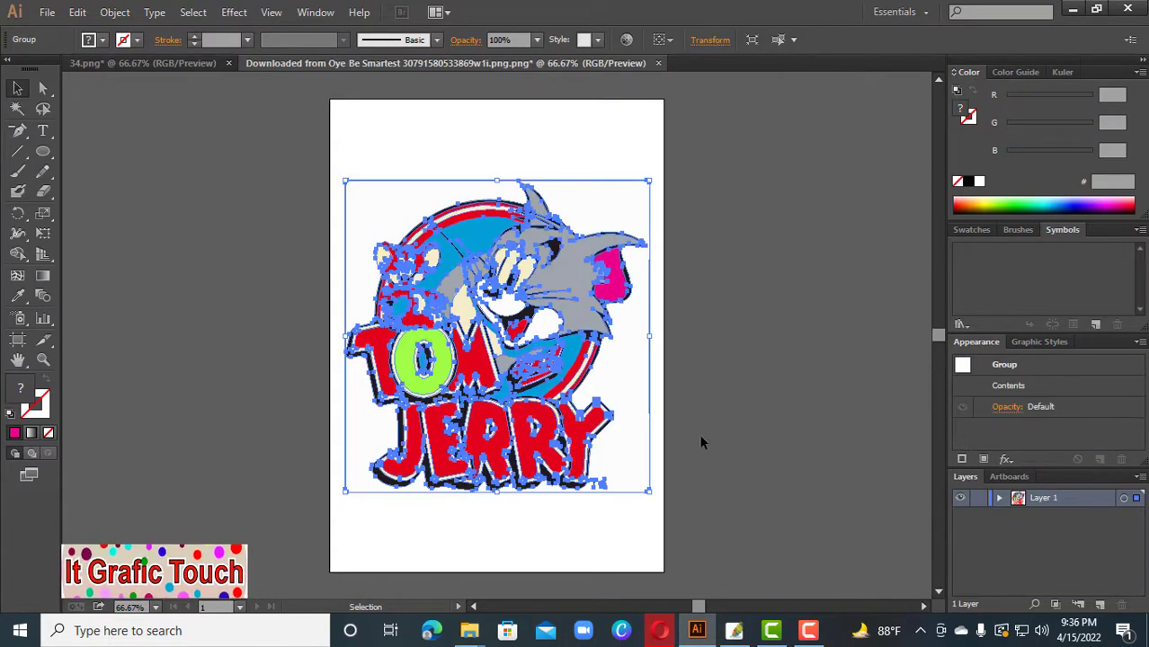
click(203, 286)
Step: Try a yellow fill on the second R of JERRY, settle on blue 0F00D0, and deselect it
click(42, 87)
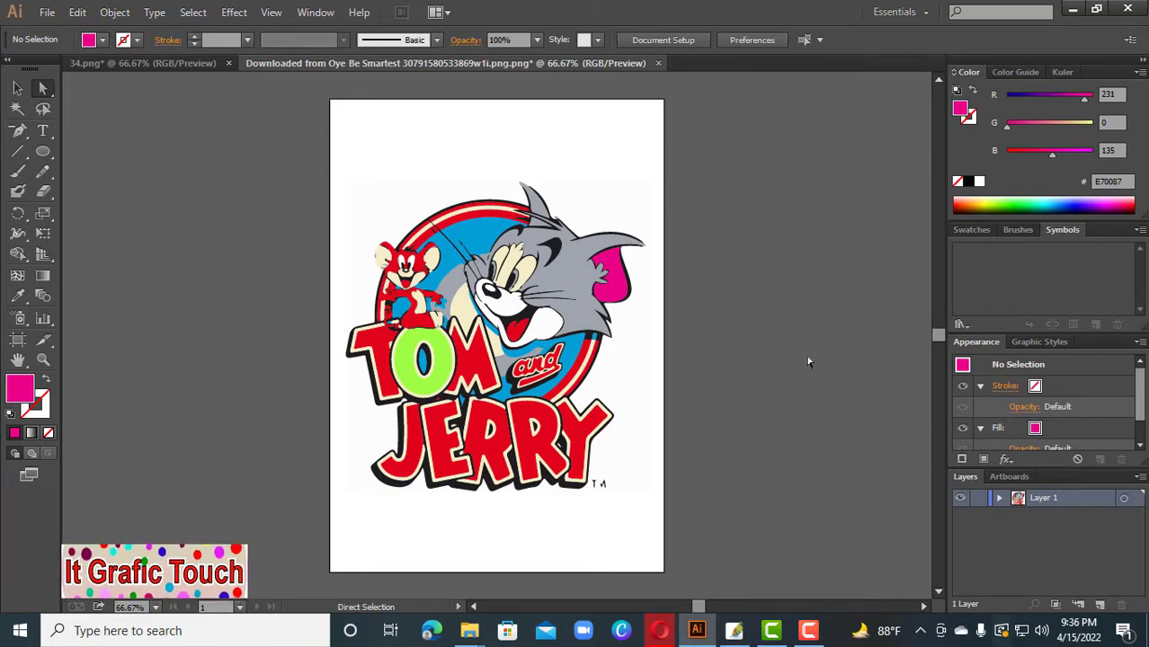
click(534, 427)
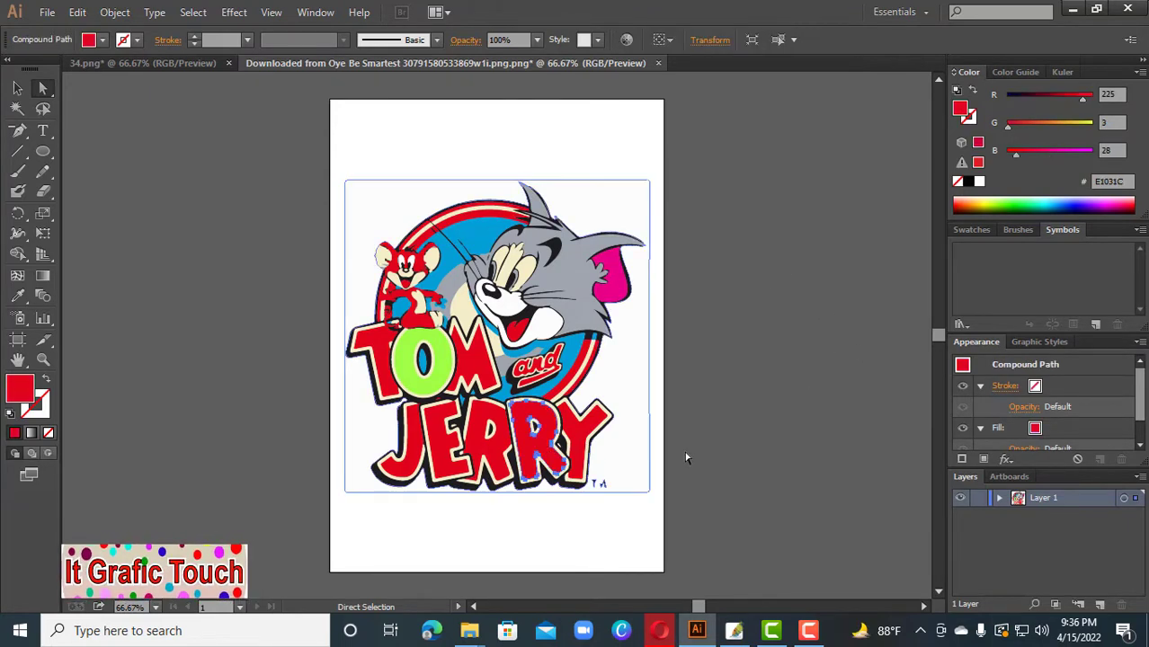
click(988, 202)
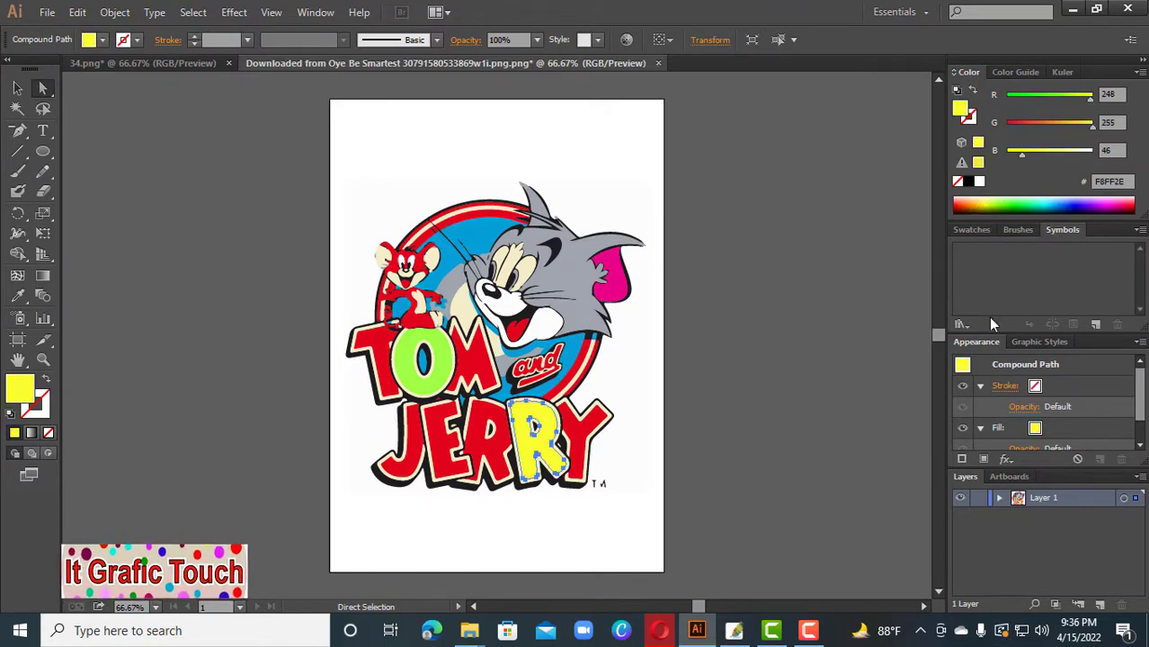
click(1076, 203)
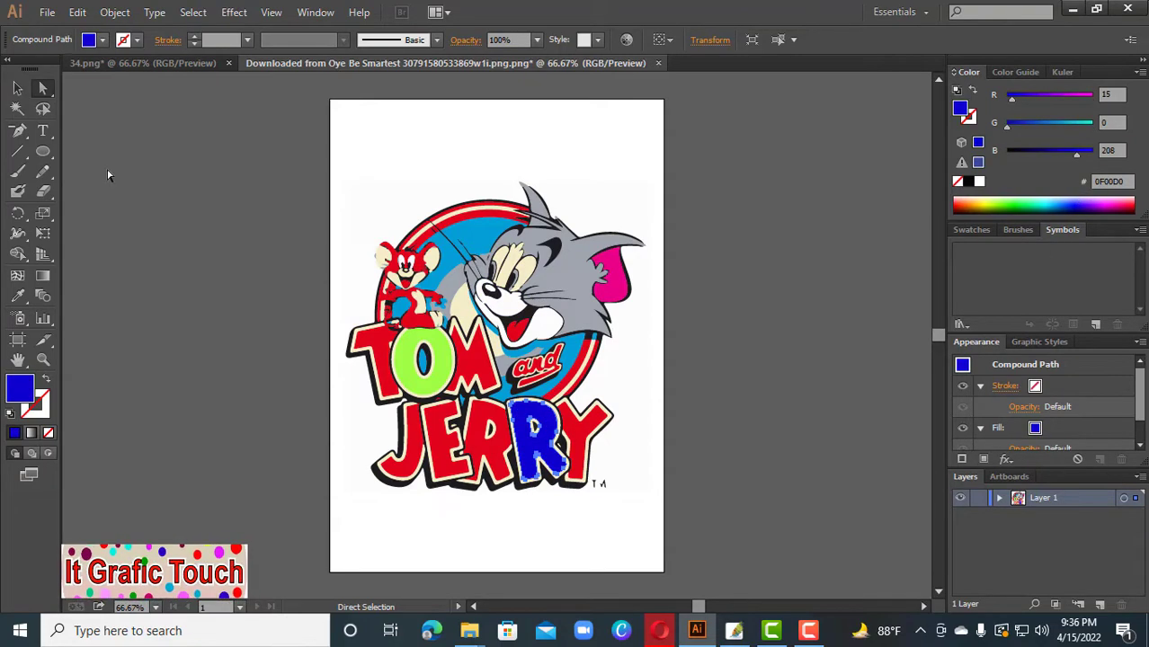
click(16, 87)
click(157, 221)
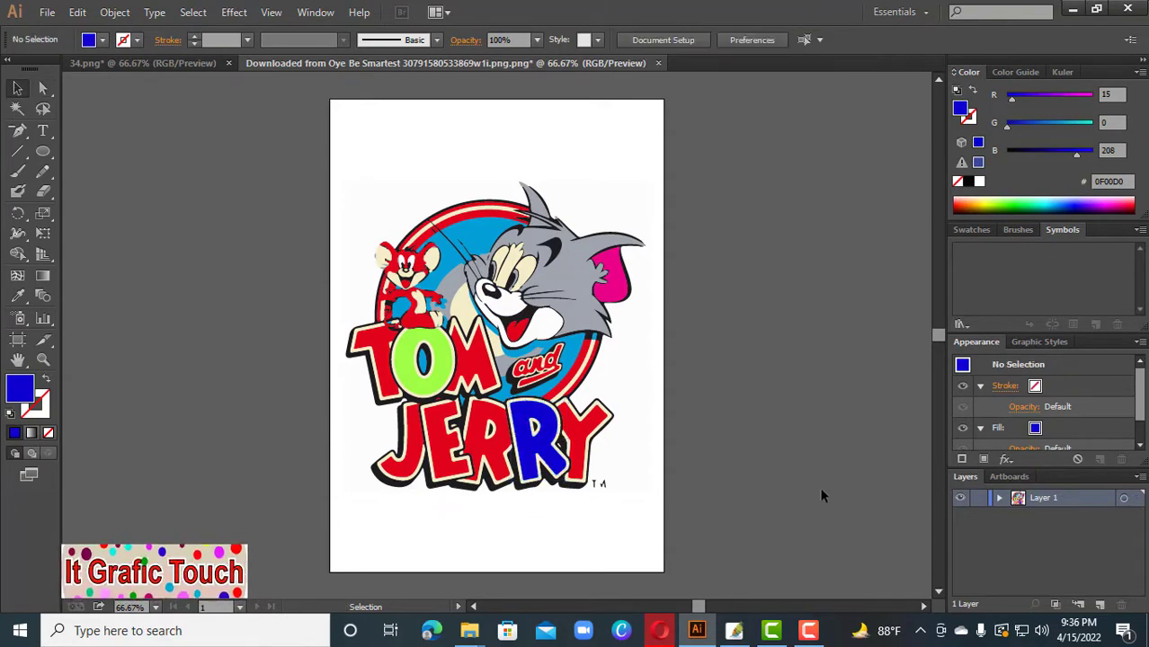
Step: Recolor the cream outline around the blue R of JERRY with yellow-green D3FF00 and deselect it
click(43, 89)
key(ctrl+plus)
key(ctrl+plus)
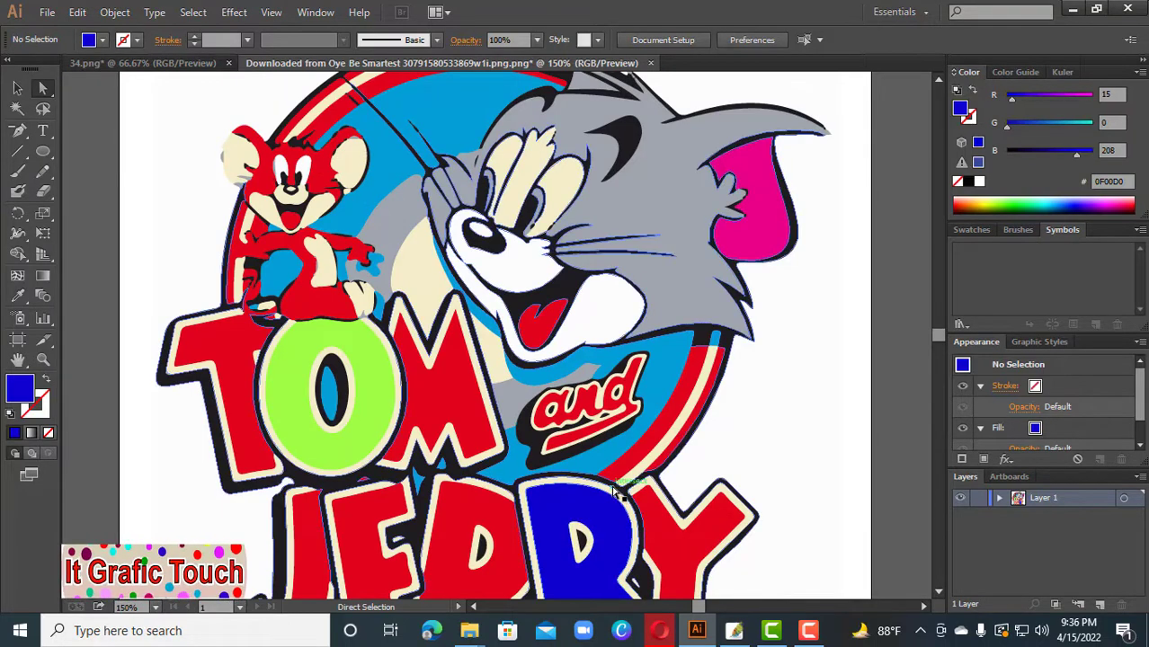
click(538, 487)
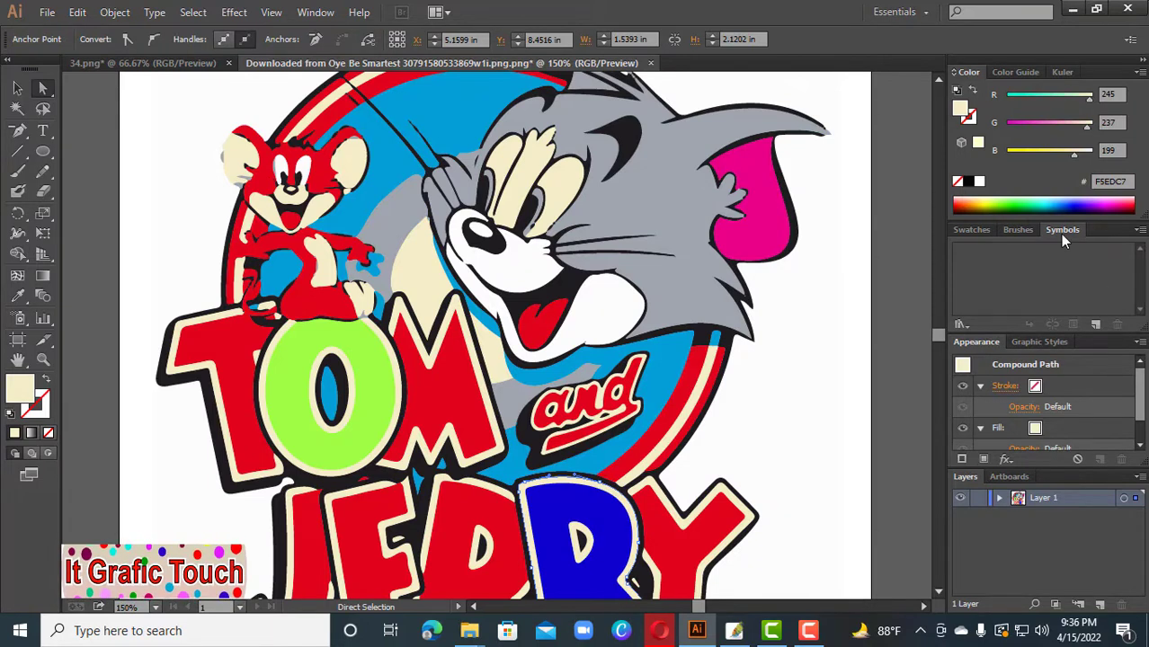
click(989, 202)
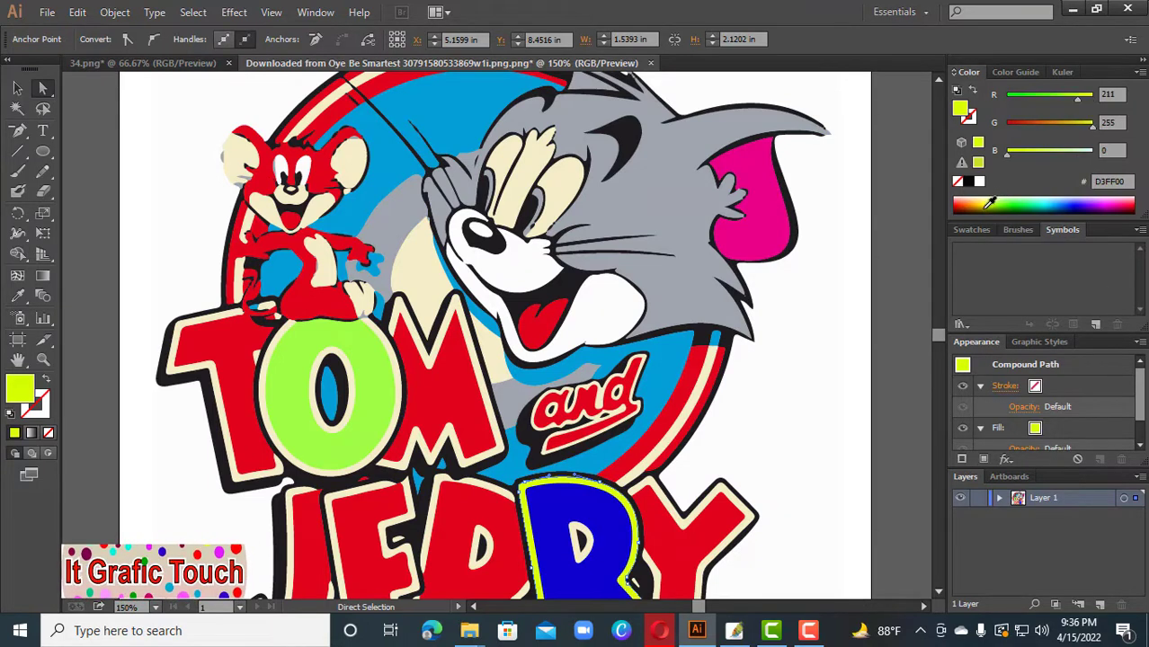
key(ctrl+0)
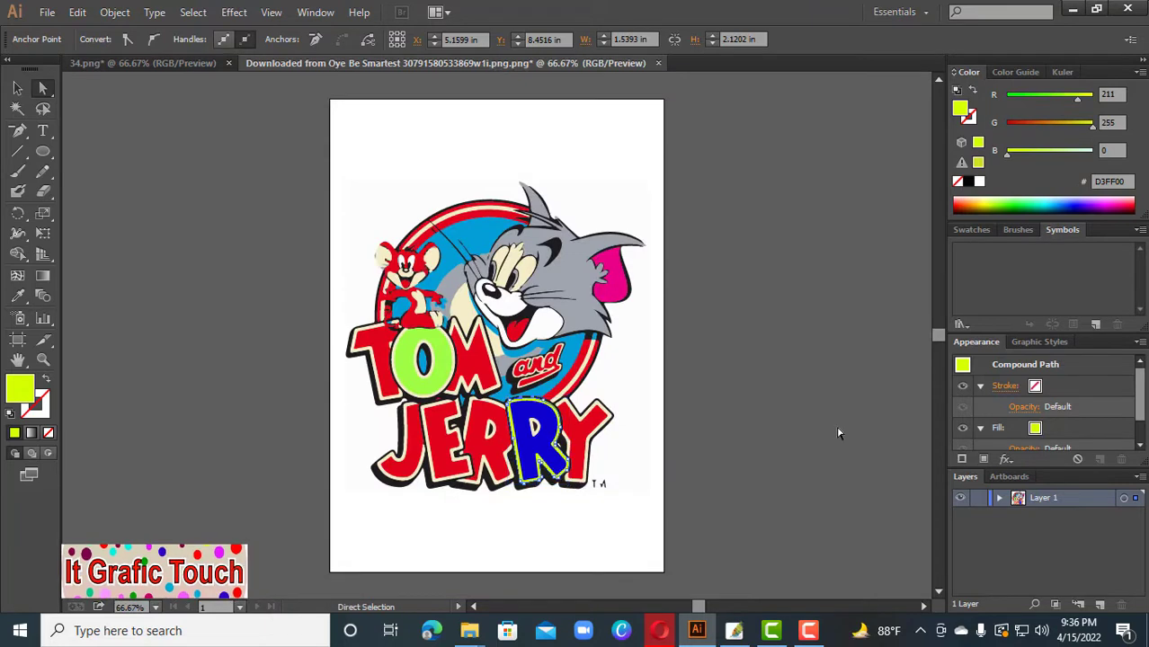
click(17, 88)
click(159, 228)
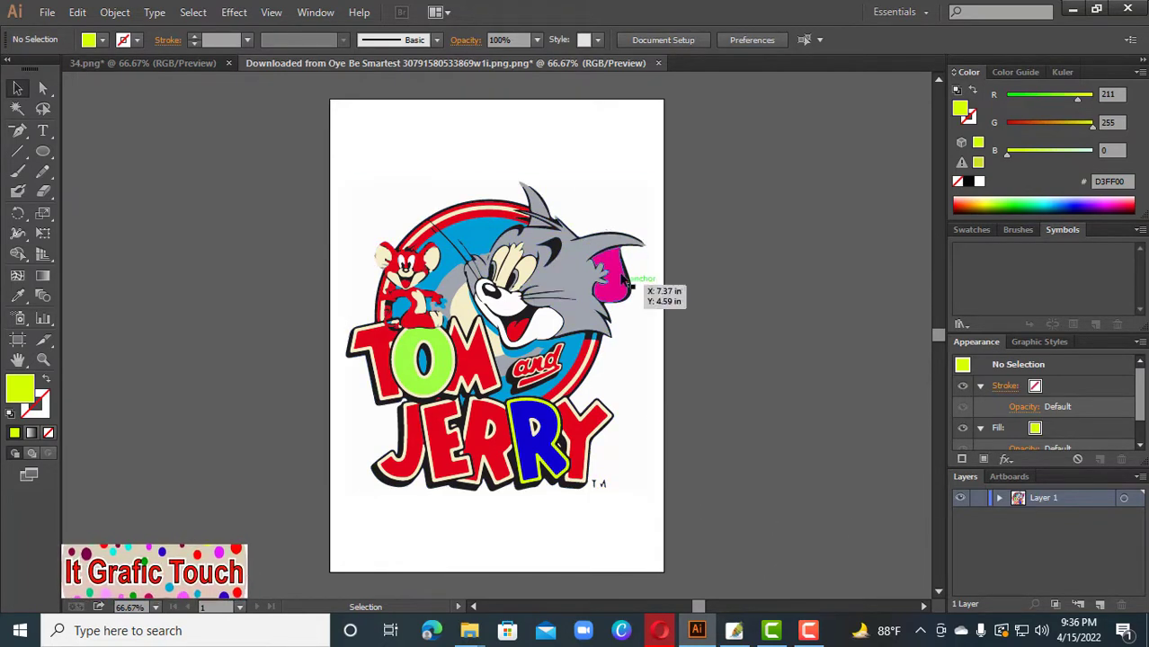
Step: Show the transparency grid behind the Tom and Jerry artwork
click(601, 220)
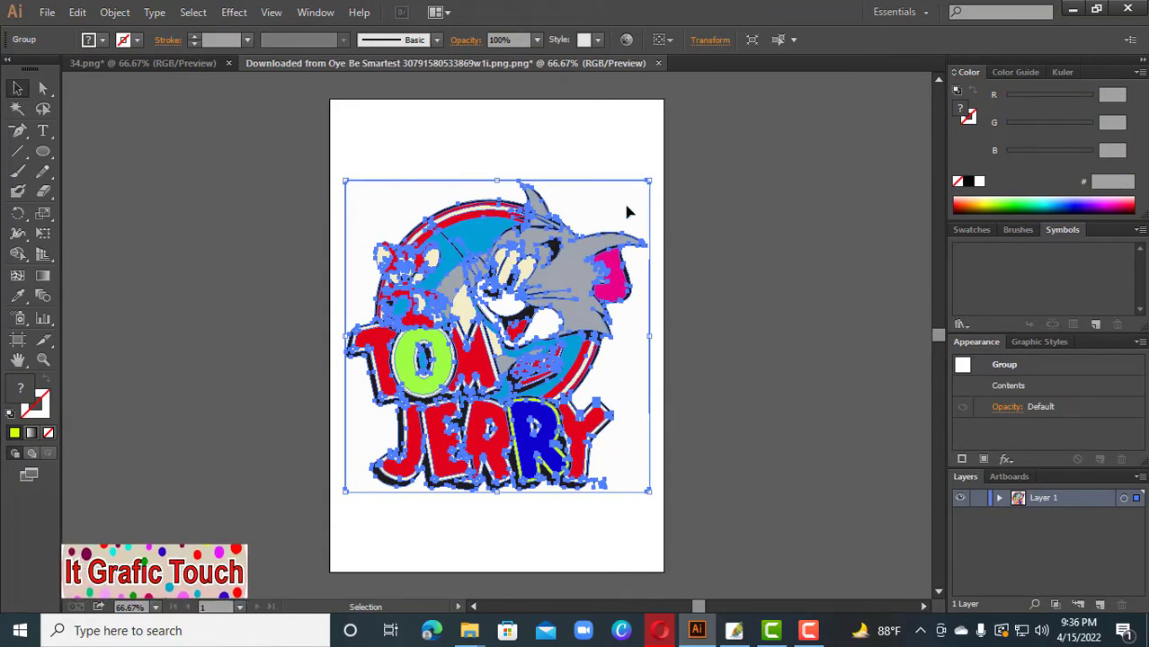
click(777, 250)
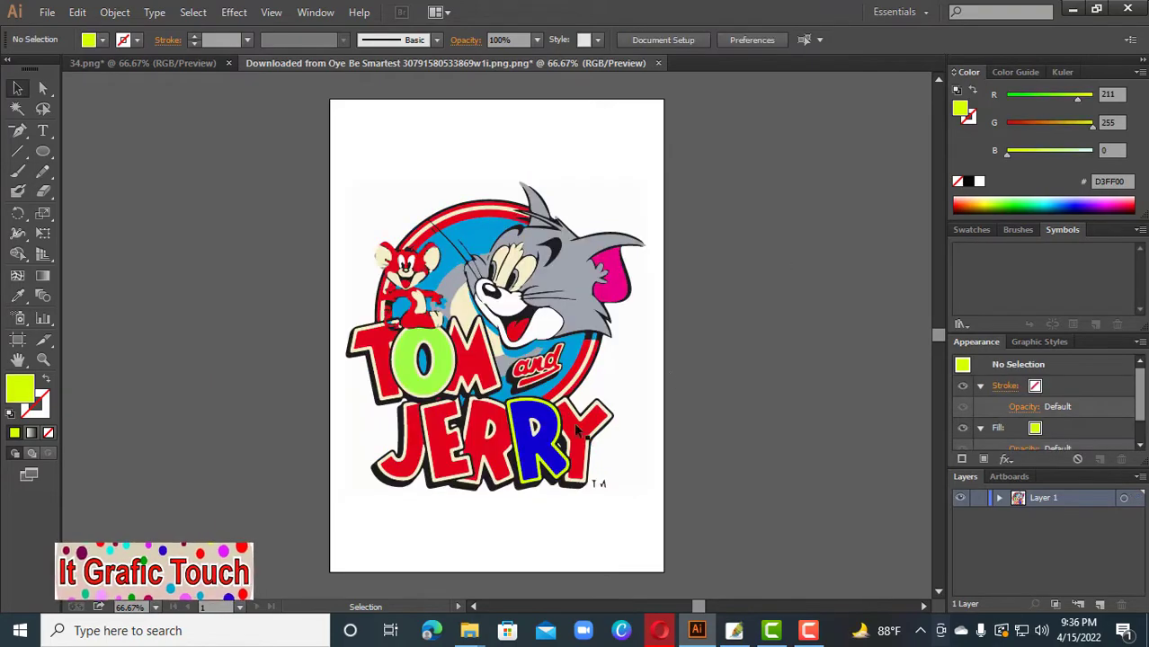
click(273, 13)
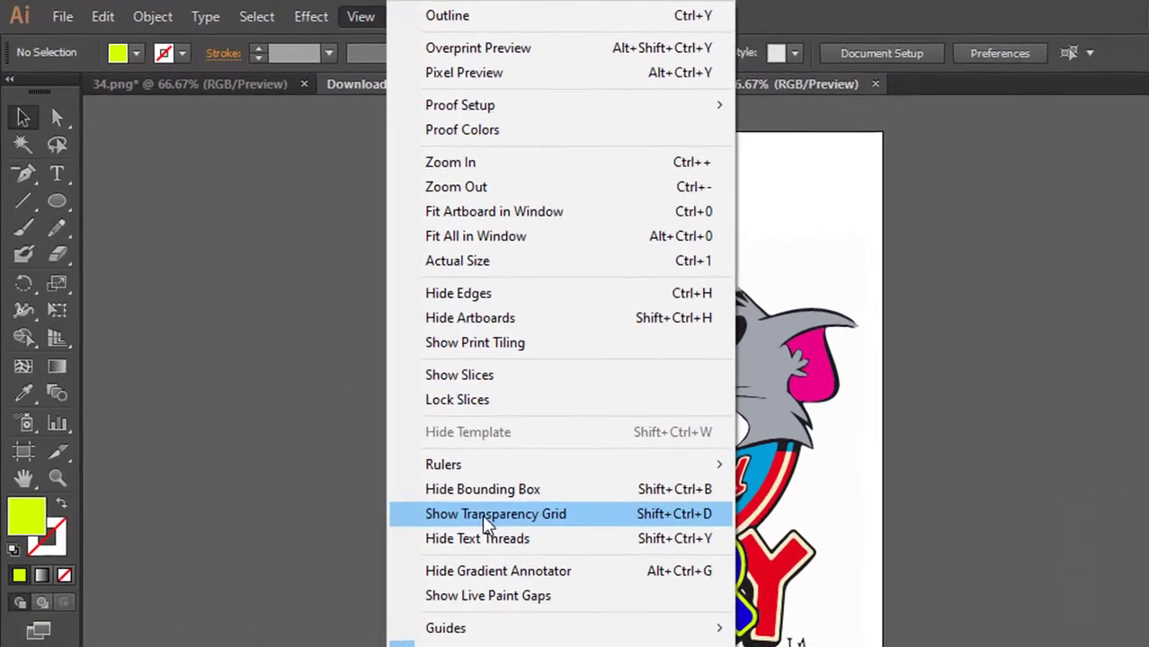
click(553, 540)
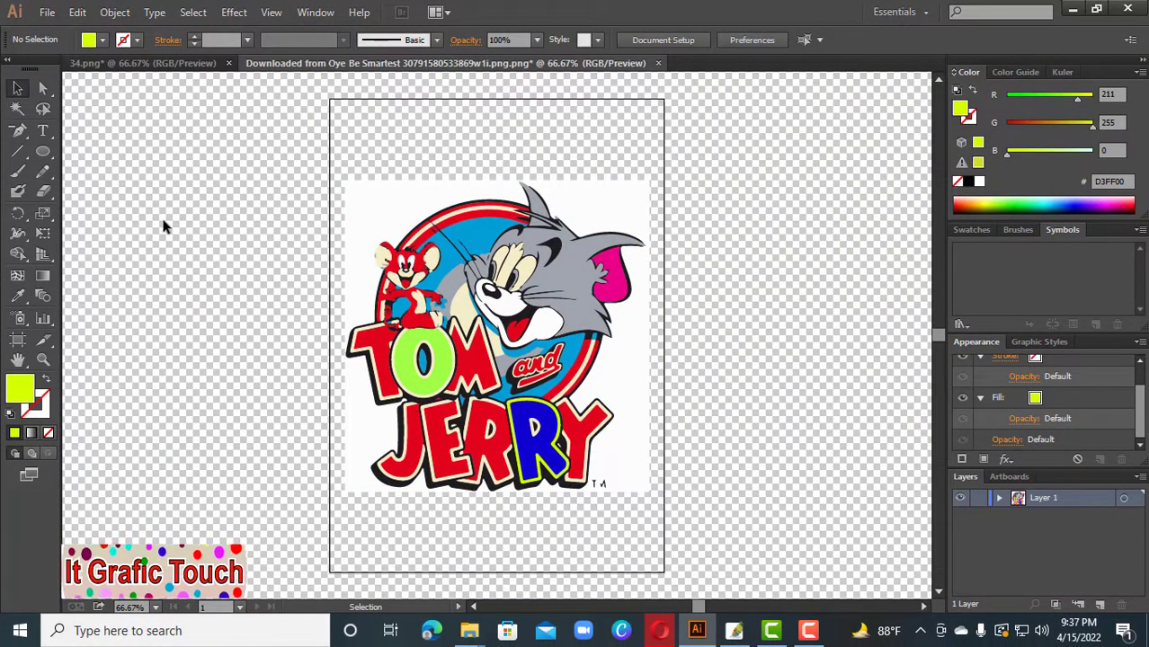
Step: Delete the white background shape behind the traced Tom and Jerry artwork
click(367, 231)
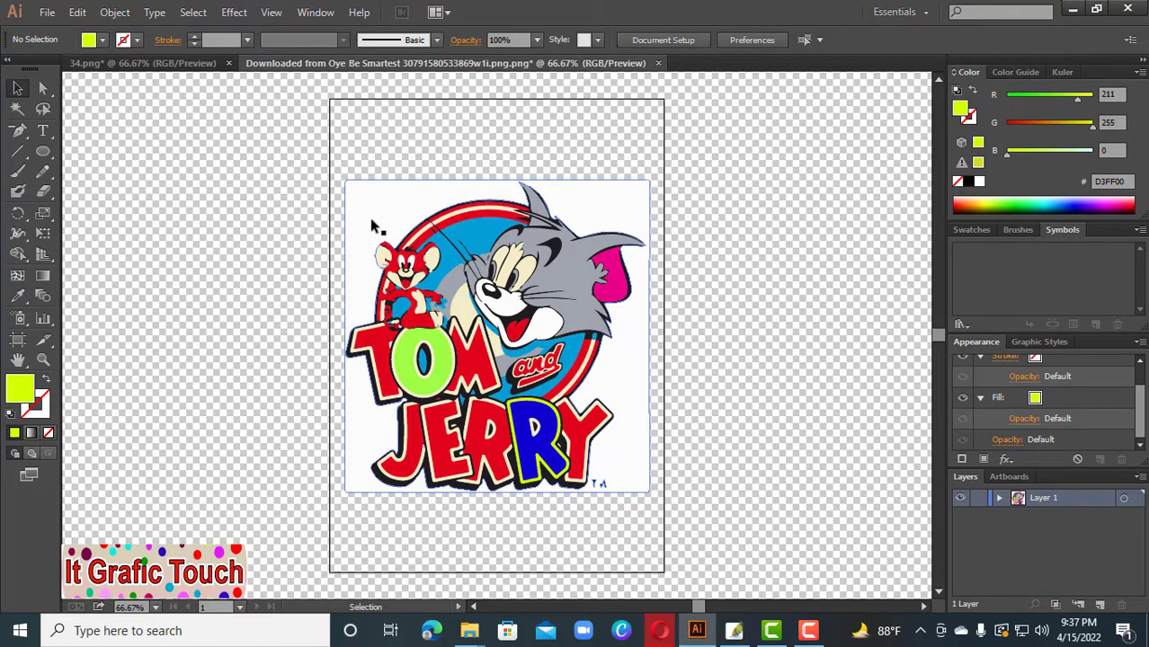
click(17, 131)
click(41, 131)
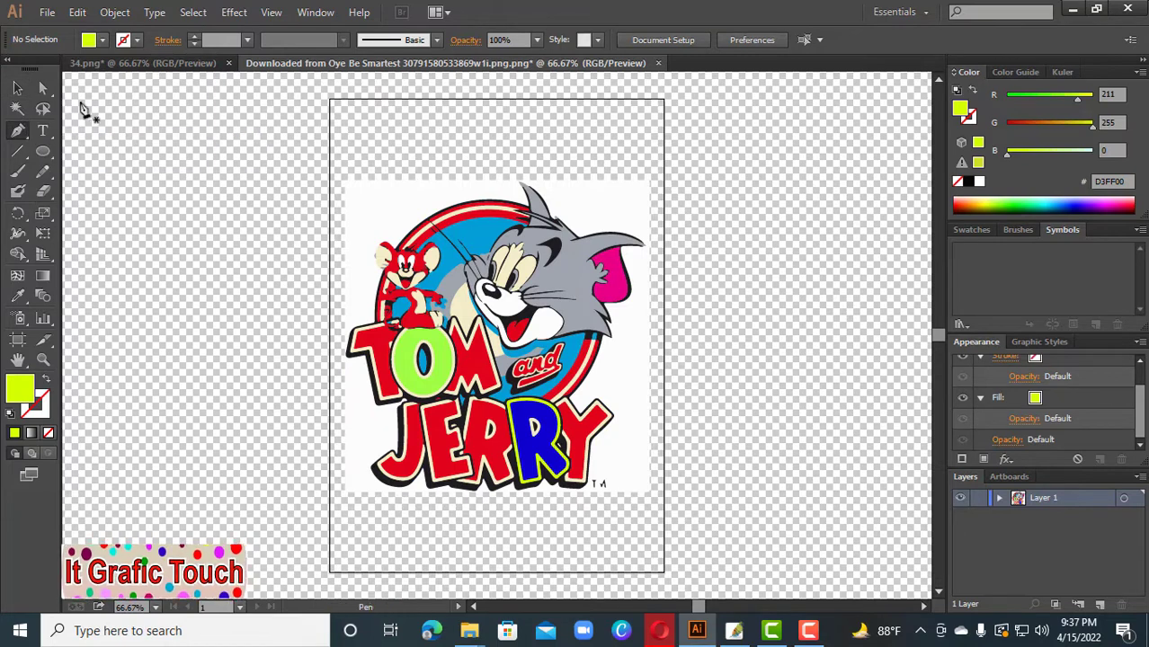
click(44, 89)
click(346, 224)
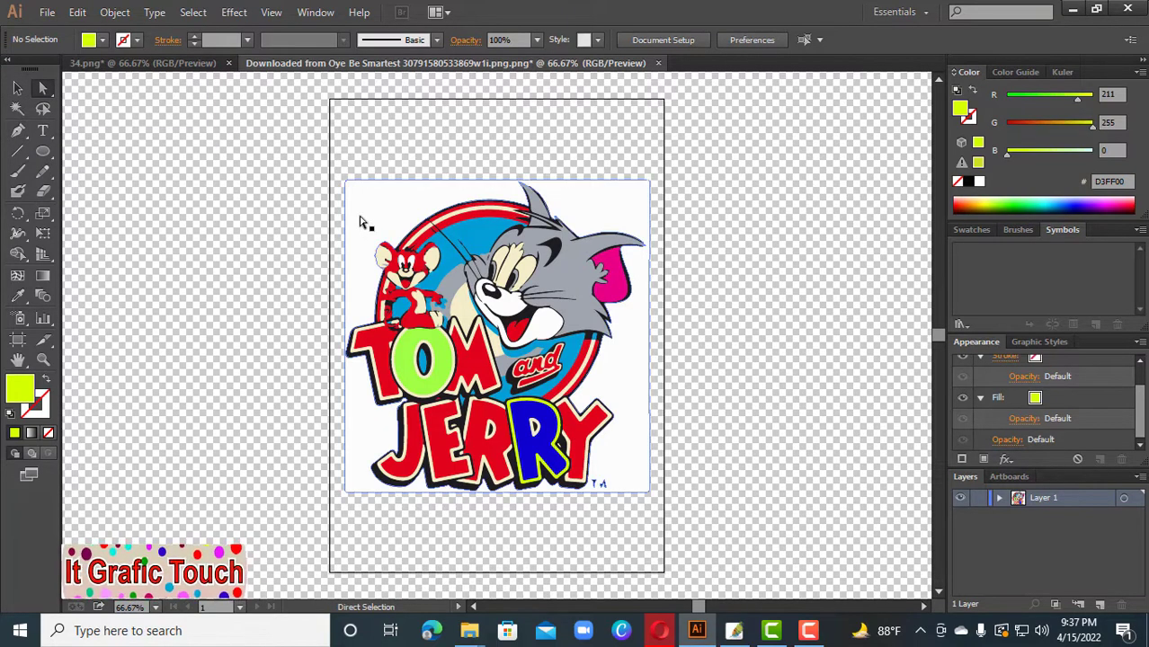
key(Delete)
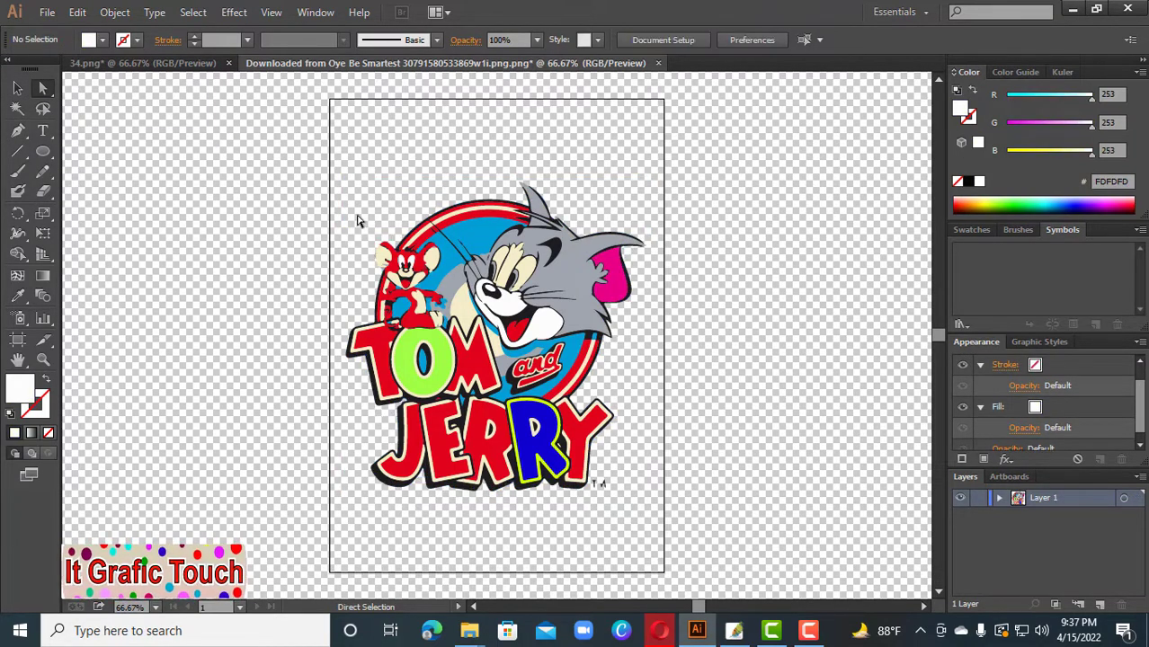
key(ctrl+plus)
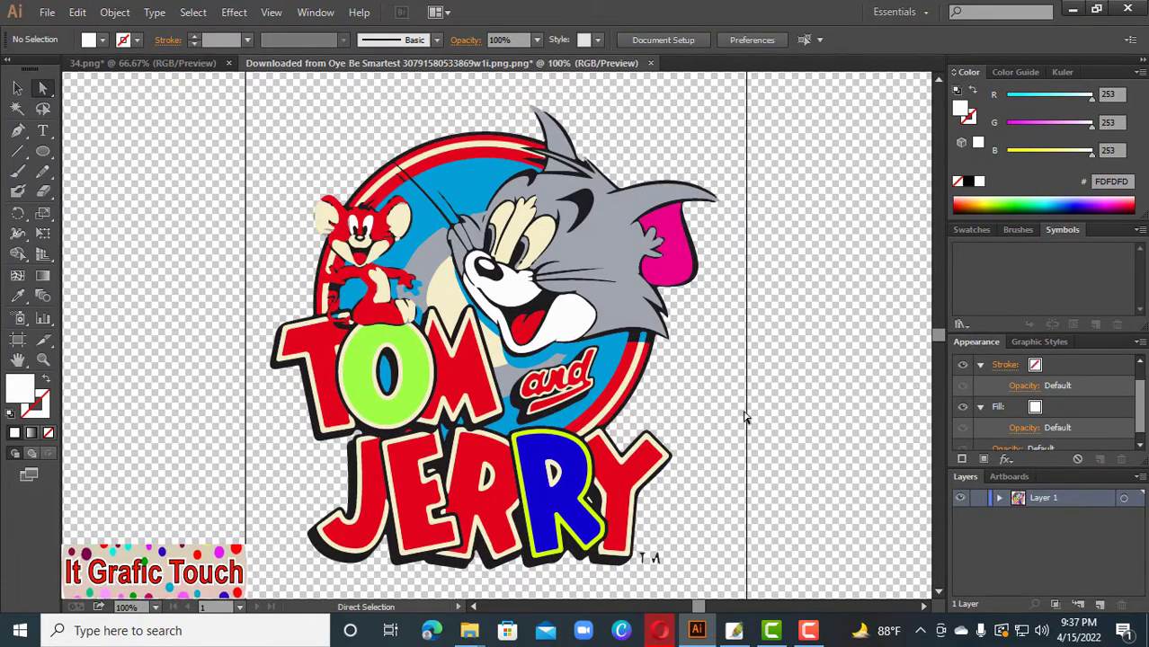
key(ctrl+minus)
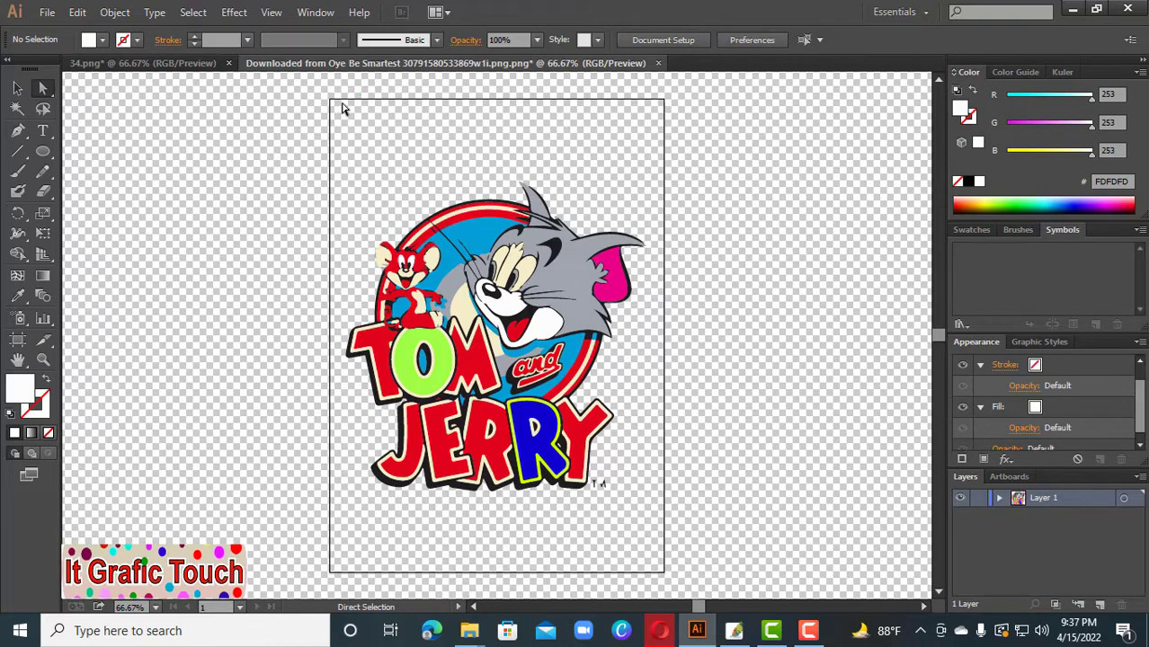
Step: Shorten the artboard at its upper and lower edges to a height of about 10.19 in, leaving its options unchanged
key(shift+o)
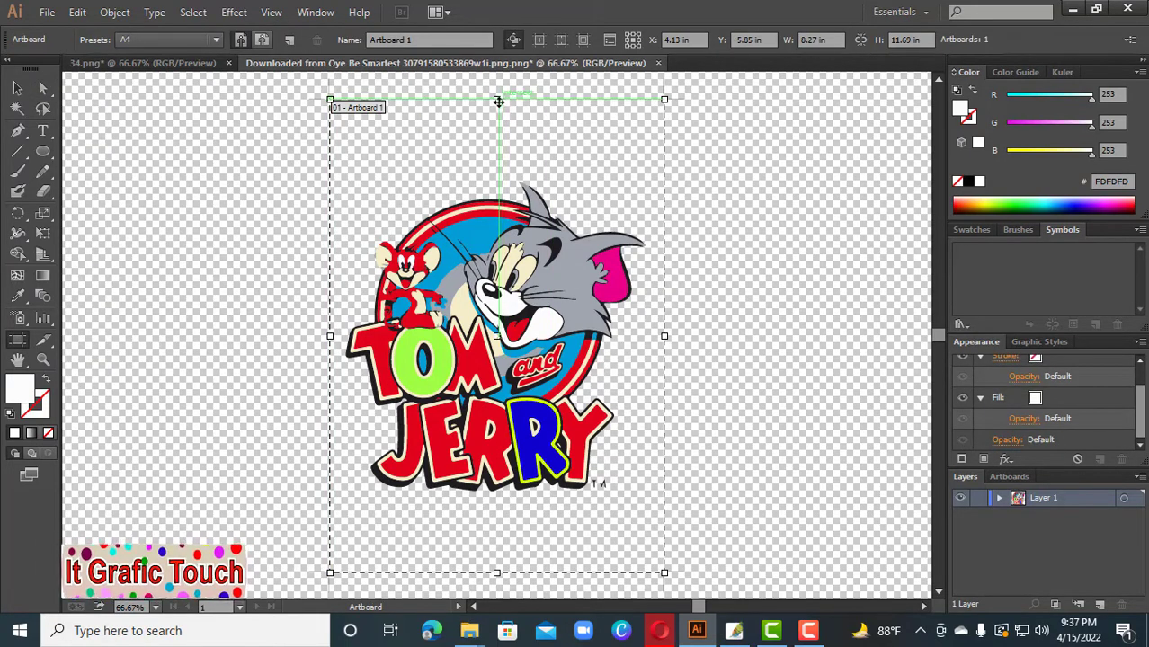
drag(499, 101, 497, 141)
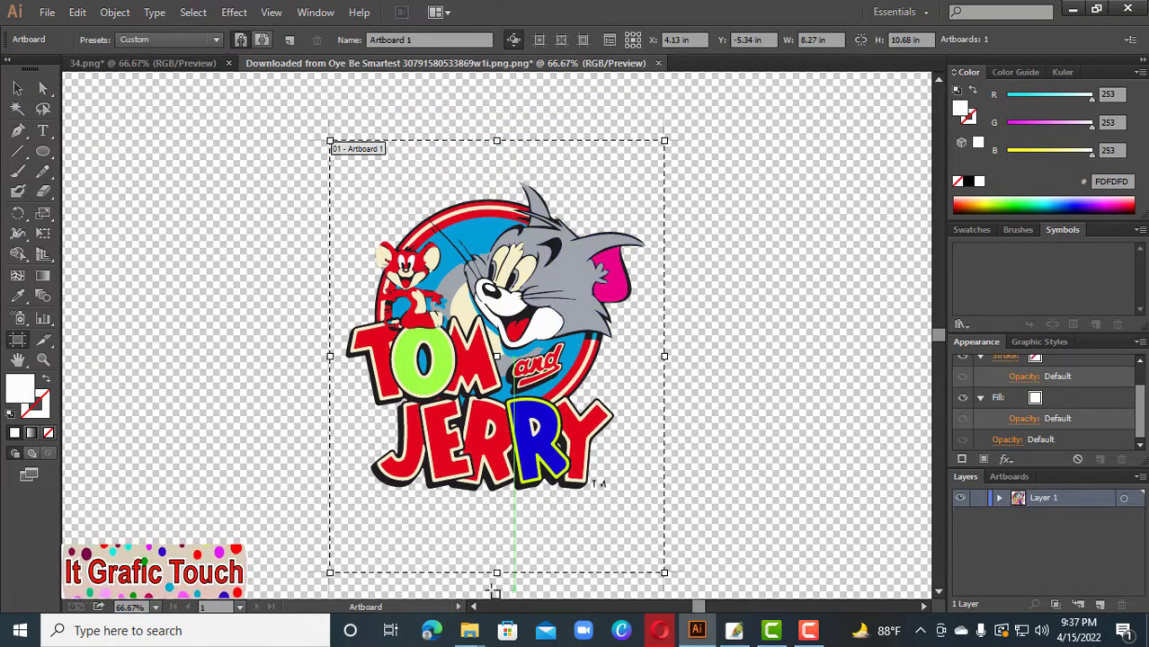
drag(494, 574, 495, 552)
key(Return)
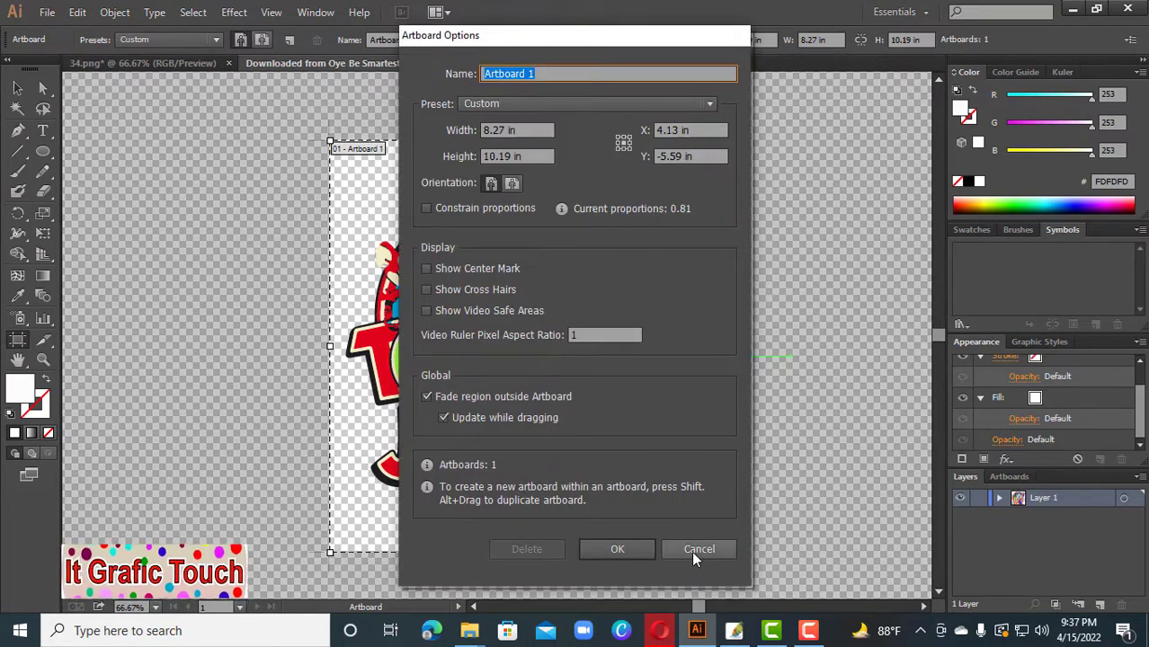
click(698, 551)
click(17, 87)
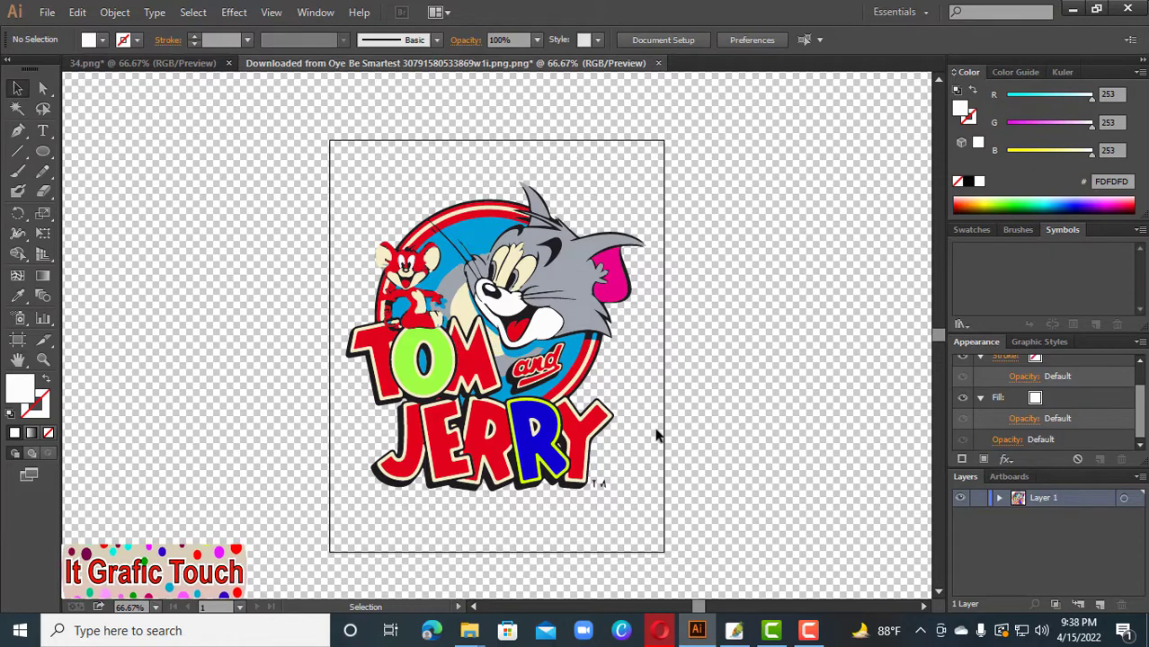
Step: Export the artwork to the Music folder as a PNG named image trach, at High (300 ppi) with a transparent background
click(47, 13)
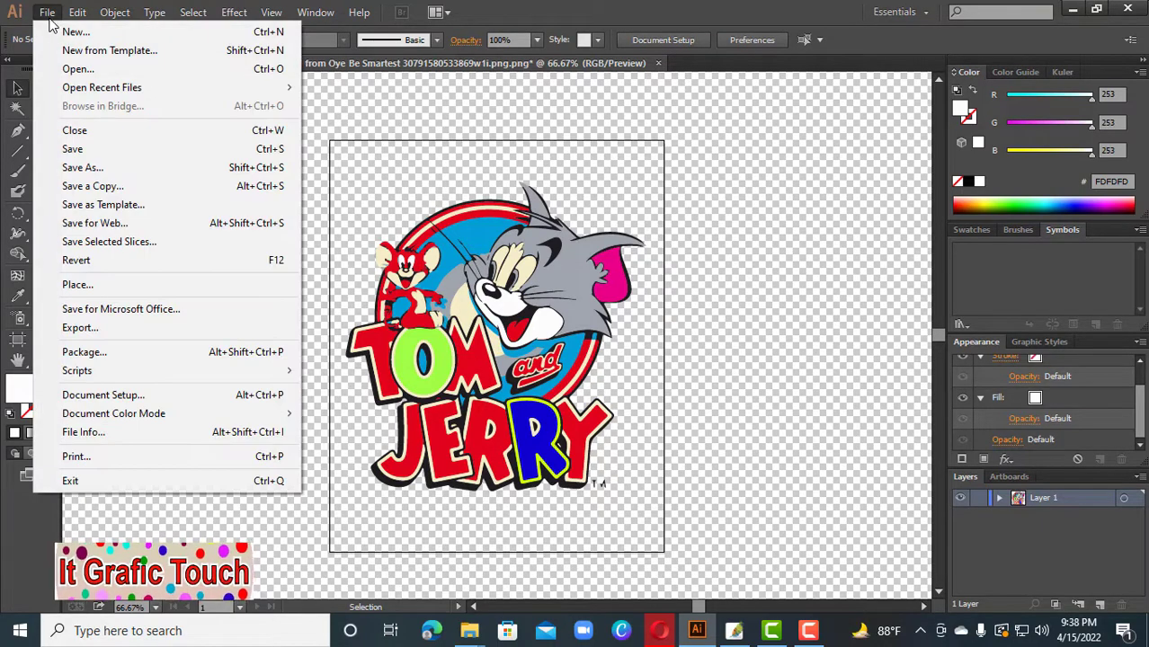
click(63, 329)
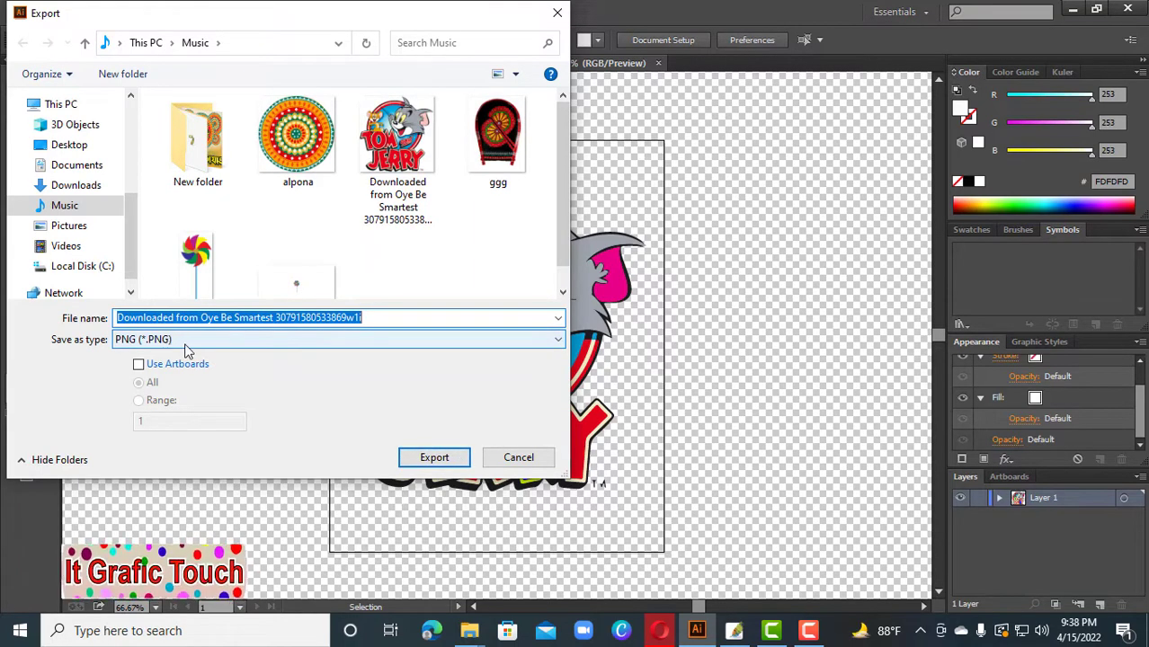
click(392, 320)
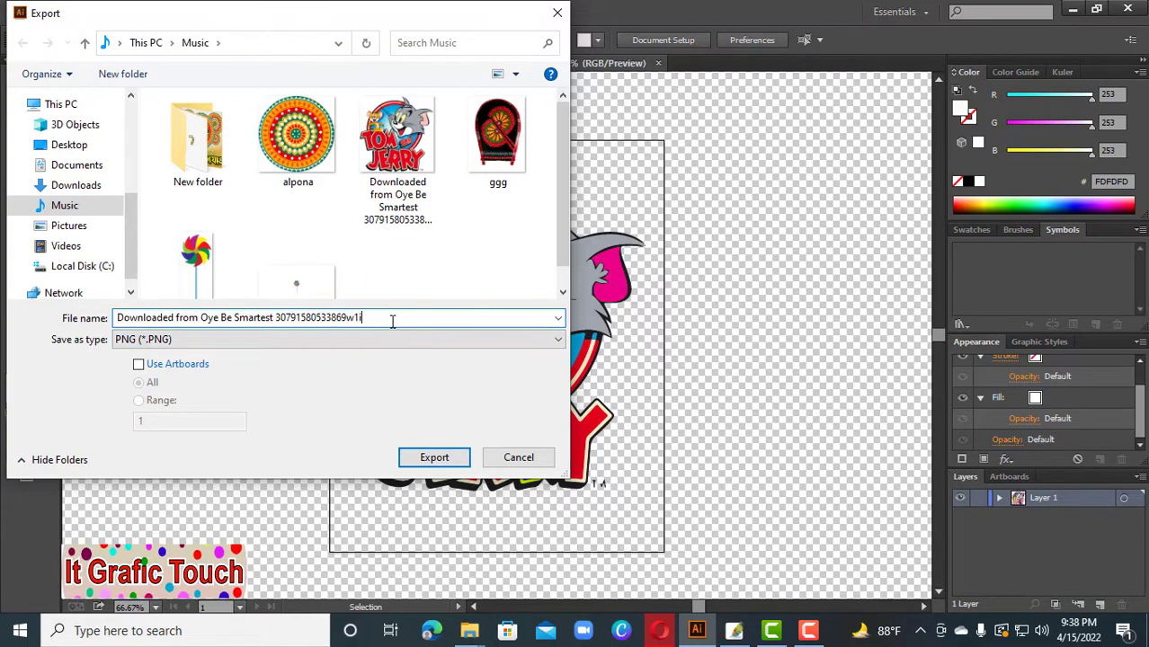
double_click(393, 321)
drag(393, 322, 200, 318)
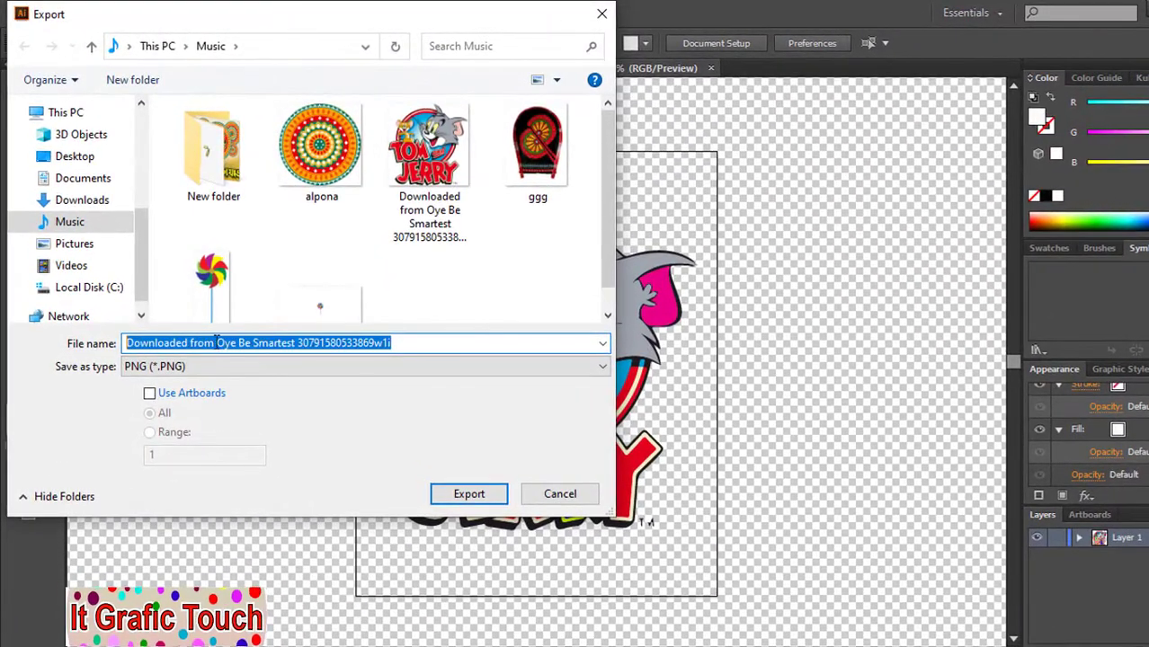
key(BackSpace)
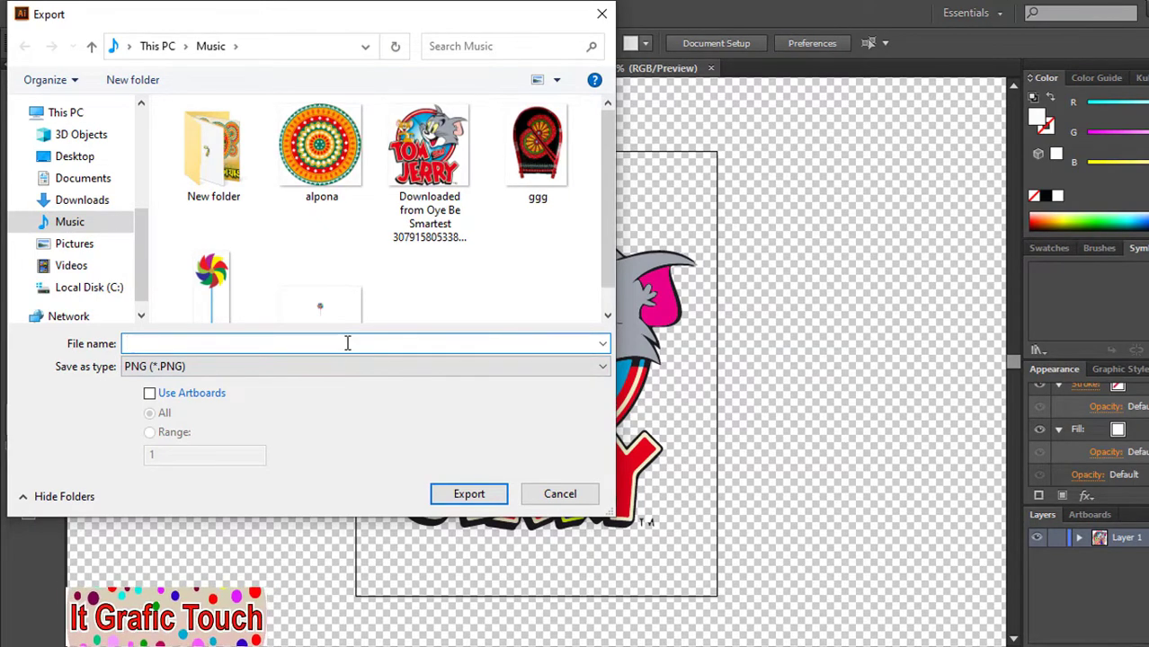
text(ima)
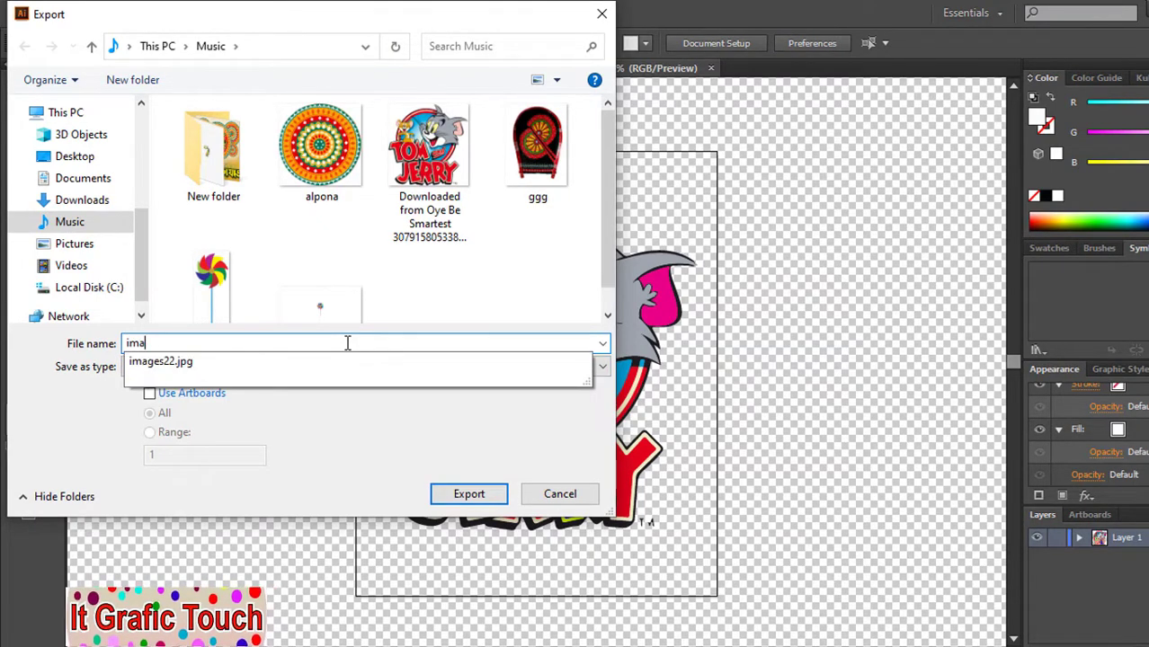
text(ge trach)
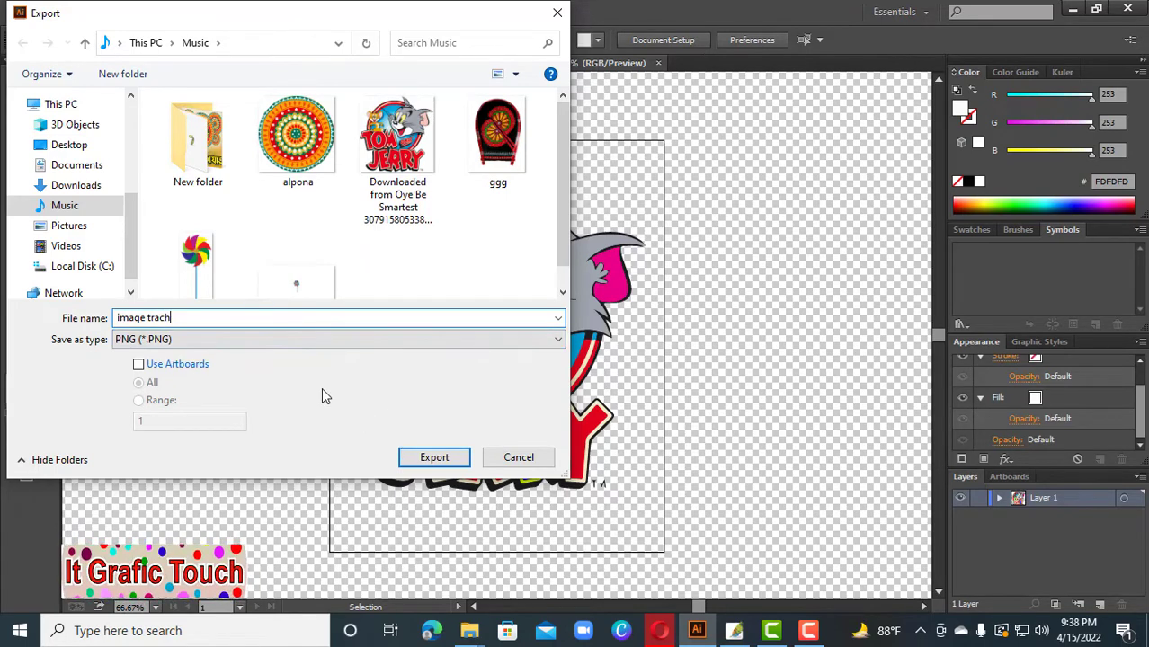
click(436, 459)
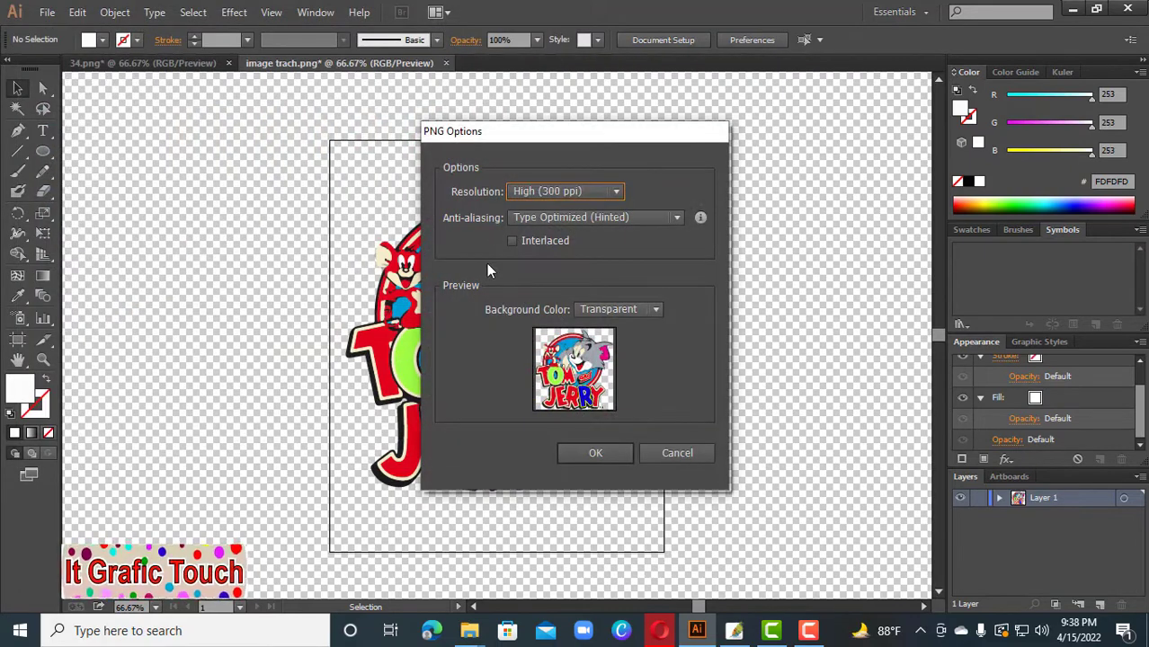
click(598, 453)
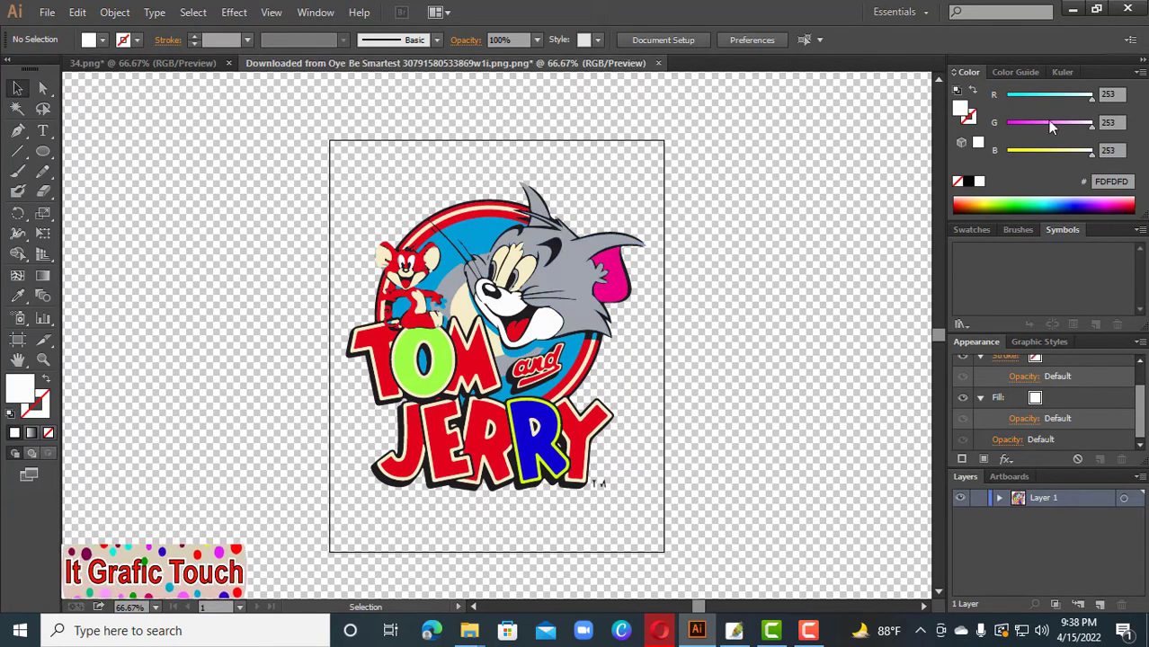
Step: Switch to File Explorer and open the Music folder to look through its files
click(1073, 10)
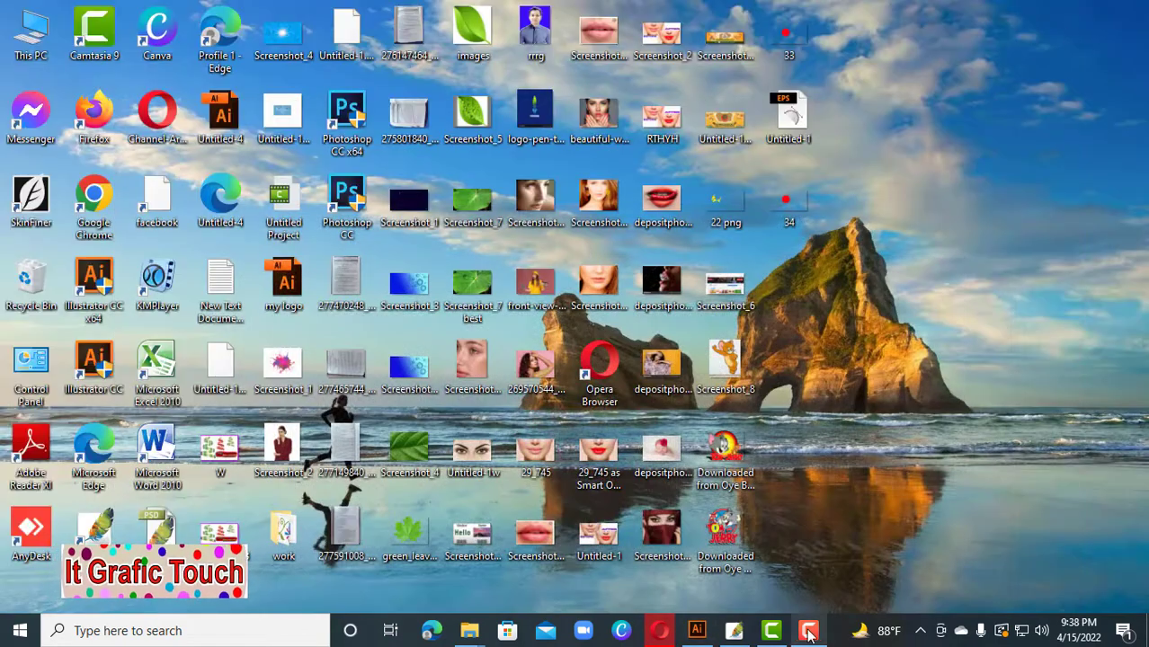
mouse_move(806, 632)
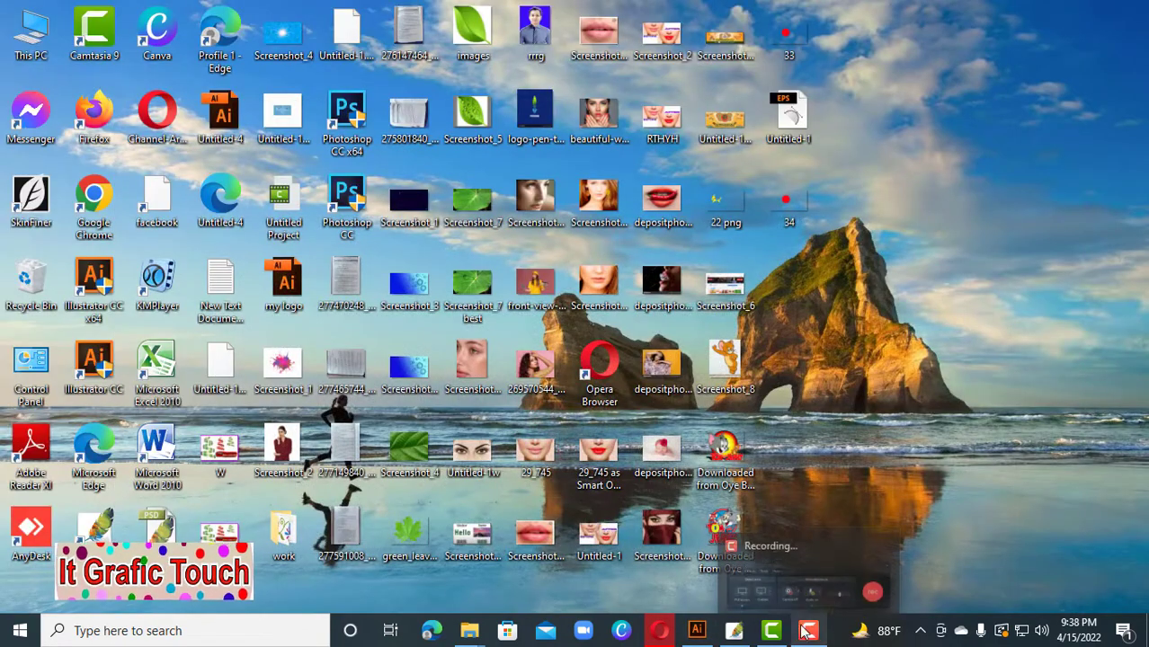
double_click(38, 36)
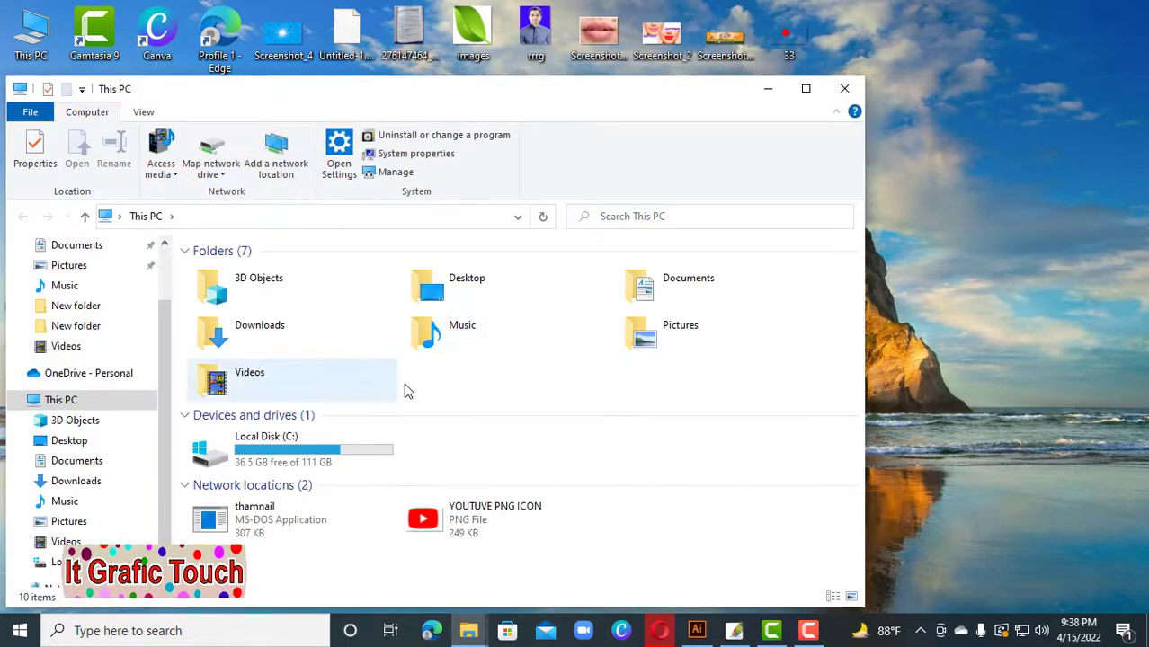
double_click(457, 335)
drag(568, 94, 609, 7)
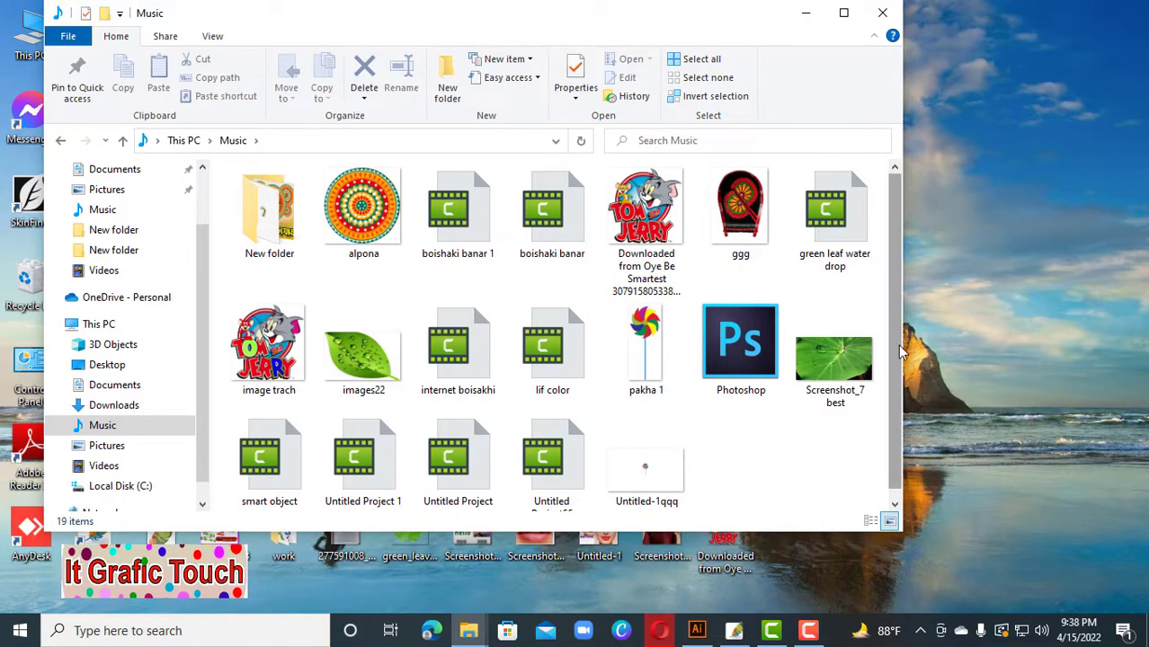
scroll(902, 353, down, 1)
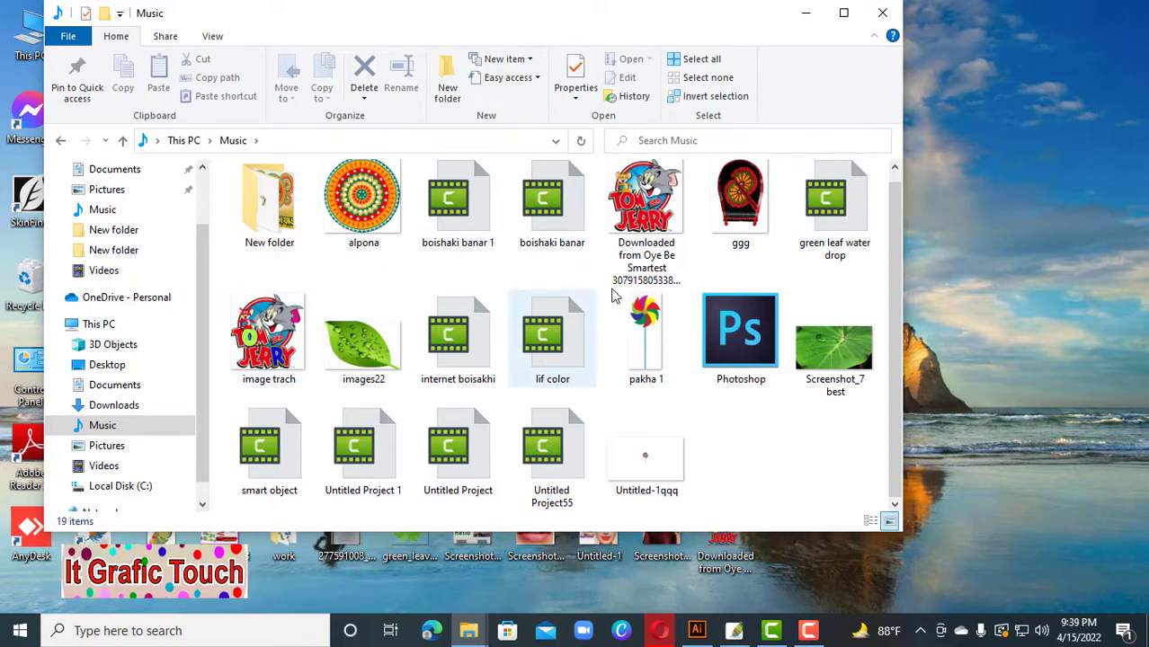
Step: View the original downloaded Tom and Jerry image in Photos and close it, leaving its file name unedited
double_click(646, 217)
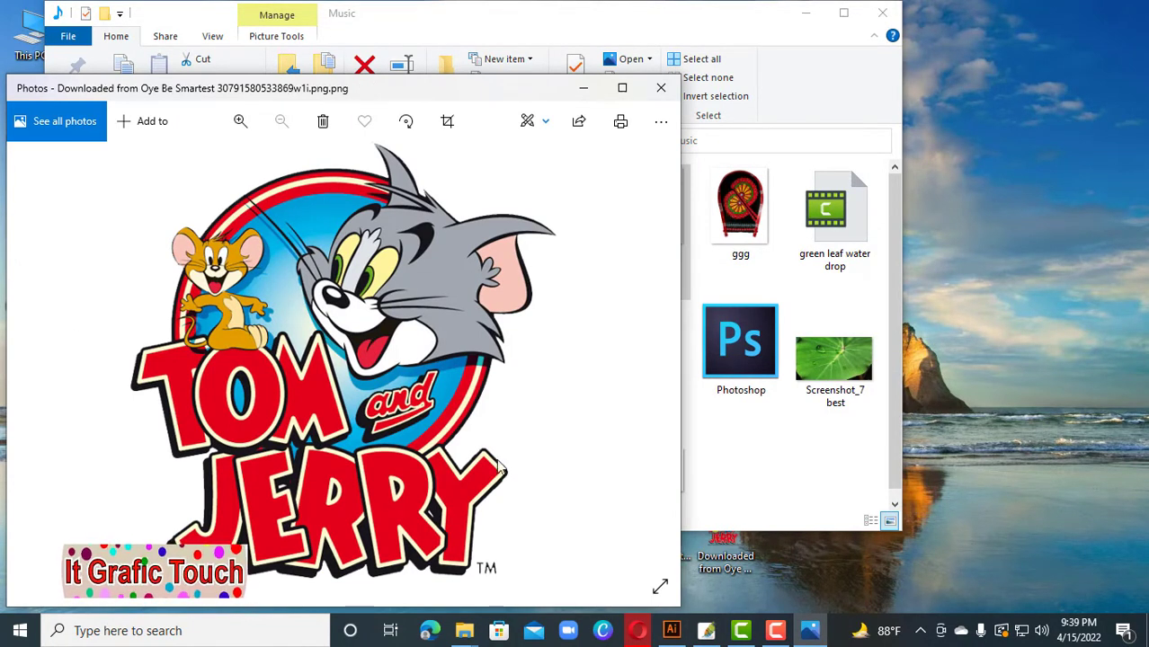
click(661, 87)
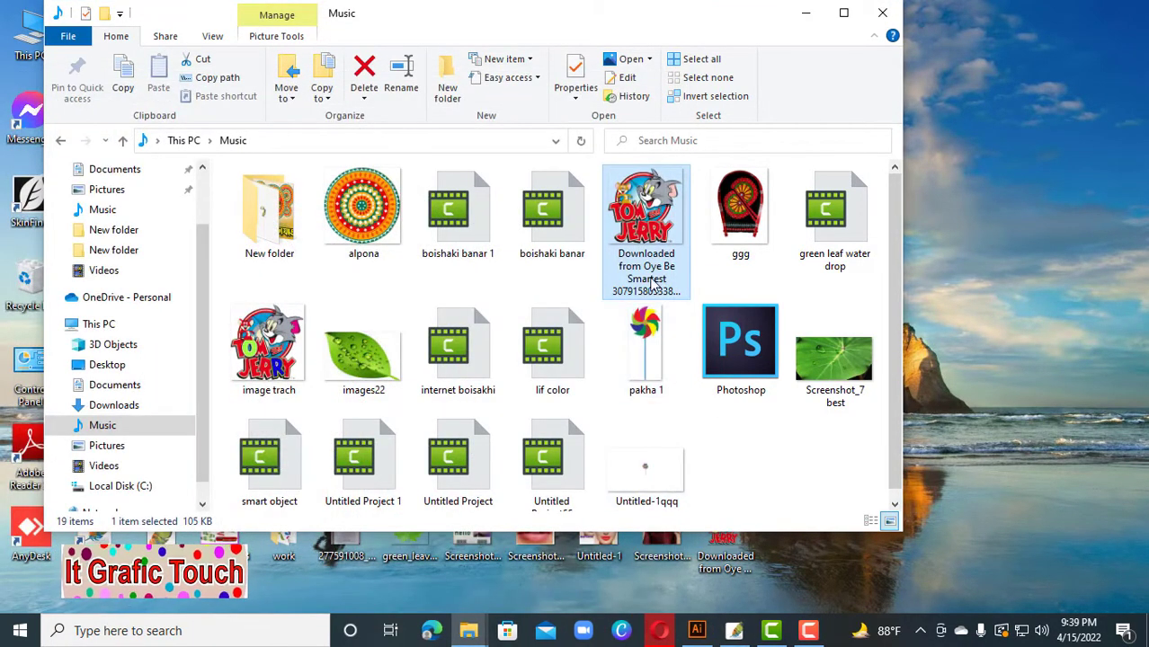
click(652, 230)
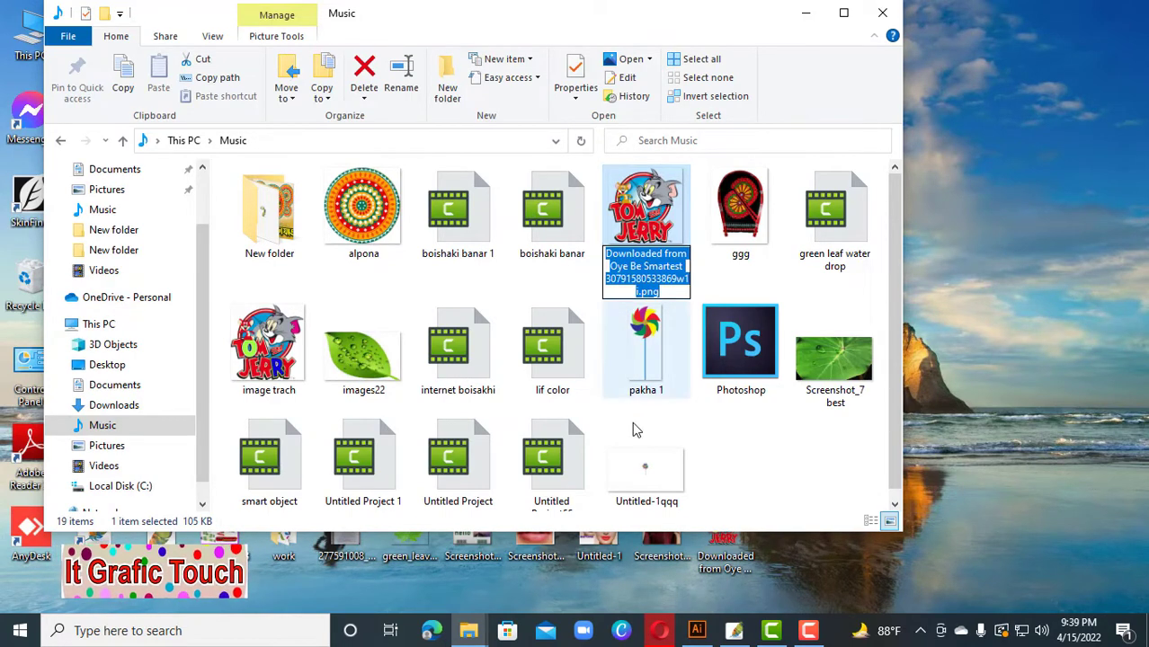
click(730, 286)
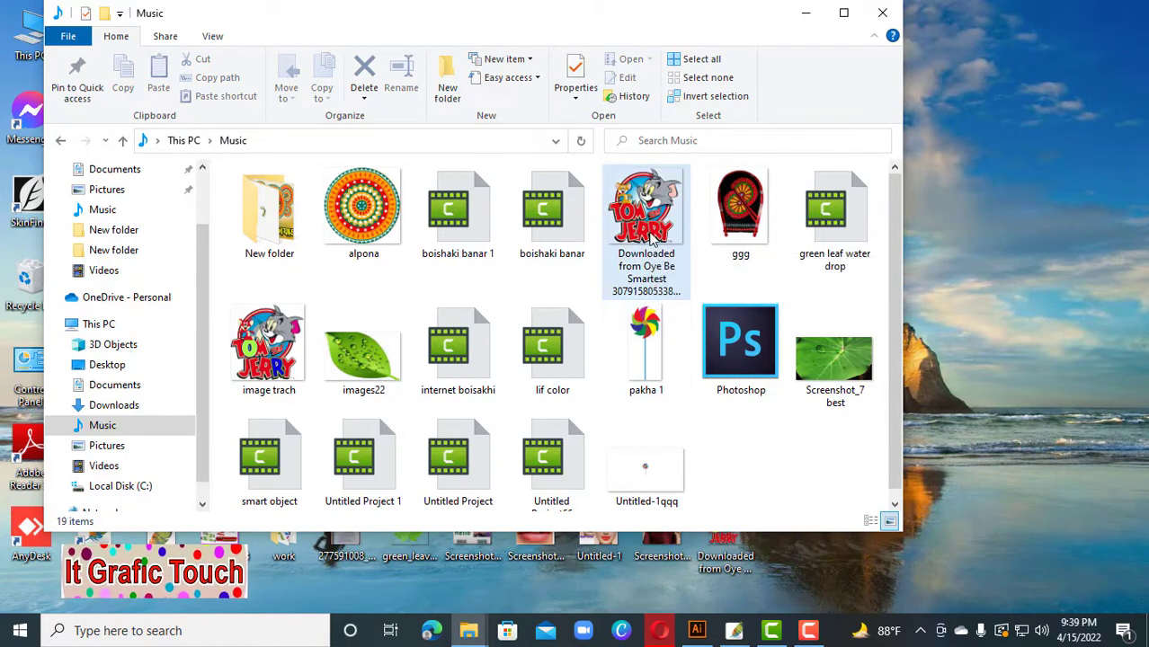
Step: Open the exported image trach file in Photos and view it in a maximized window
click(270, 359)
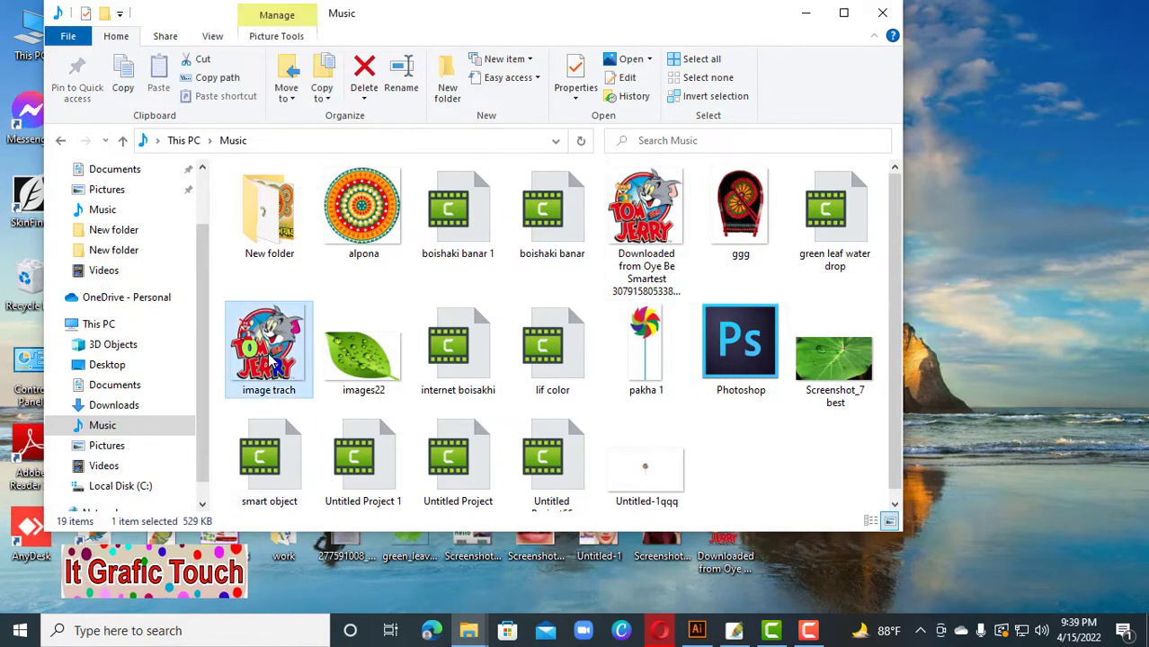
double_click(270, 359)
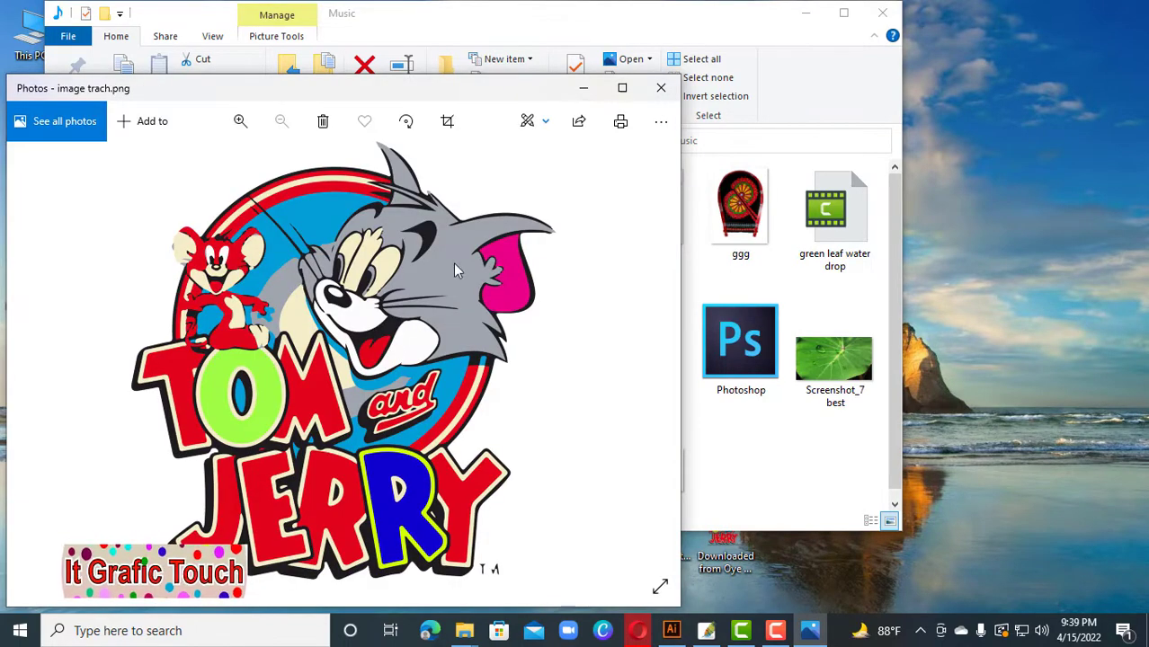
drag(514, 85, 598, 10)
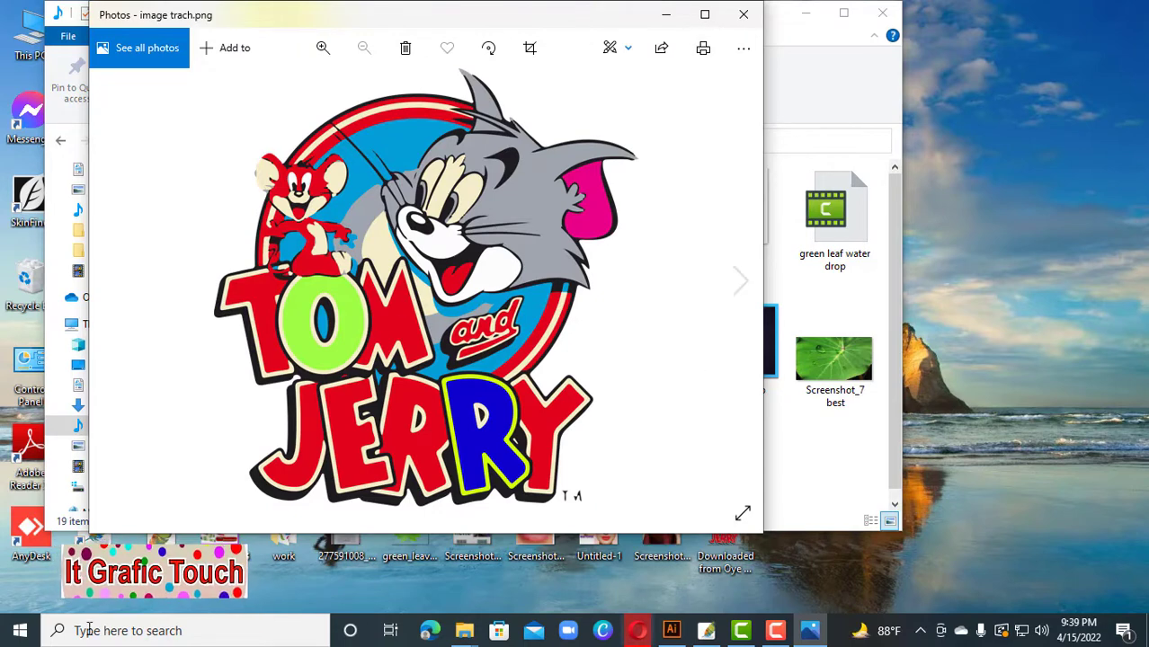
drag(580, 22, 817, 76)
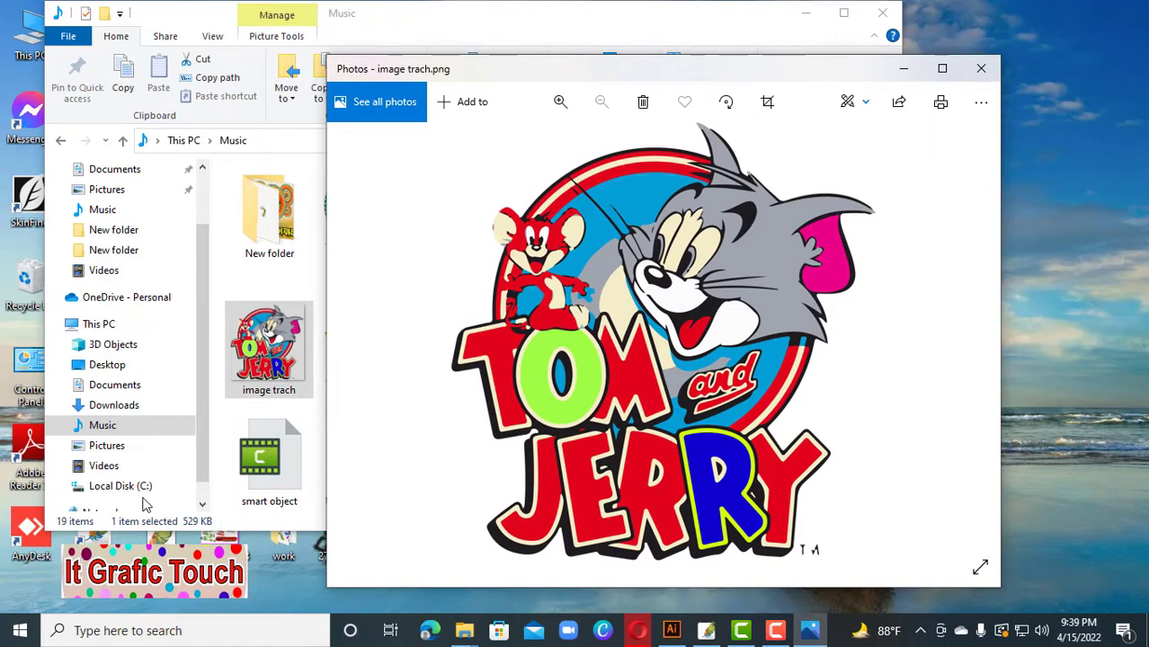
click(942, 69)
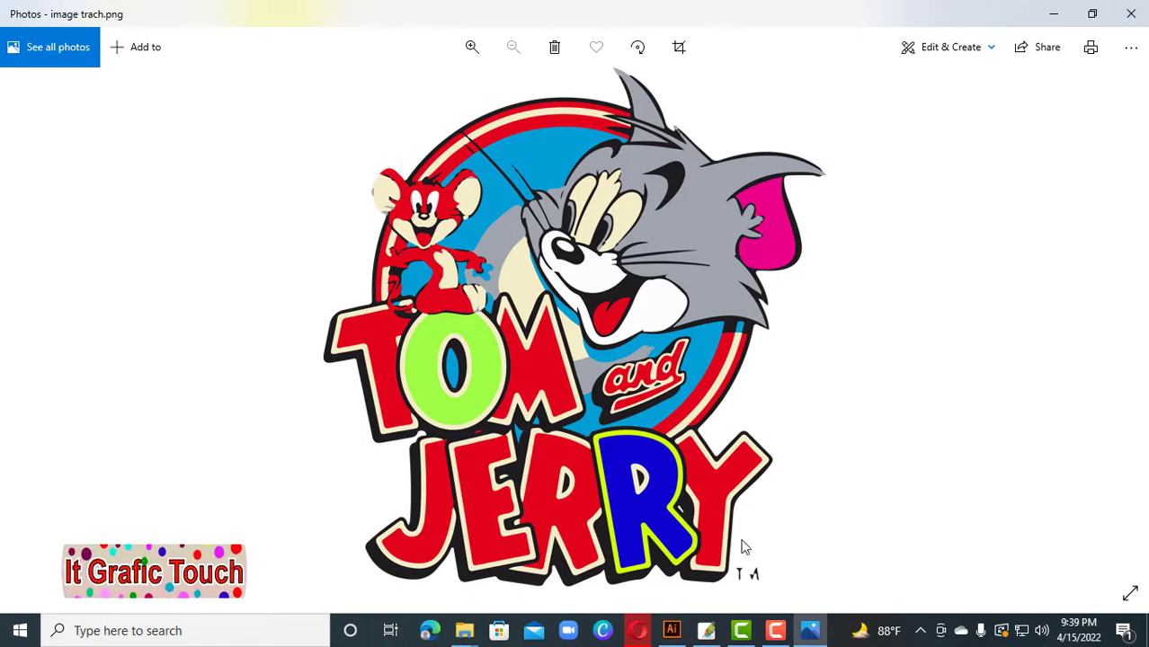
Step: Switch to Illustrator to inspect the traced artwork at 150% and 100%, and return to the exported image in Photos for comparison
click(672, 631)
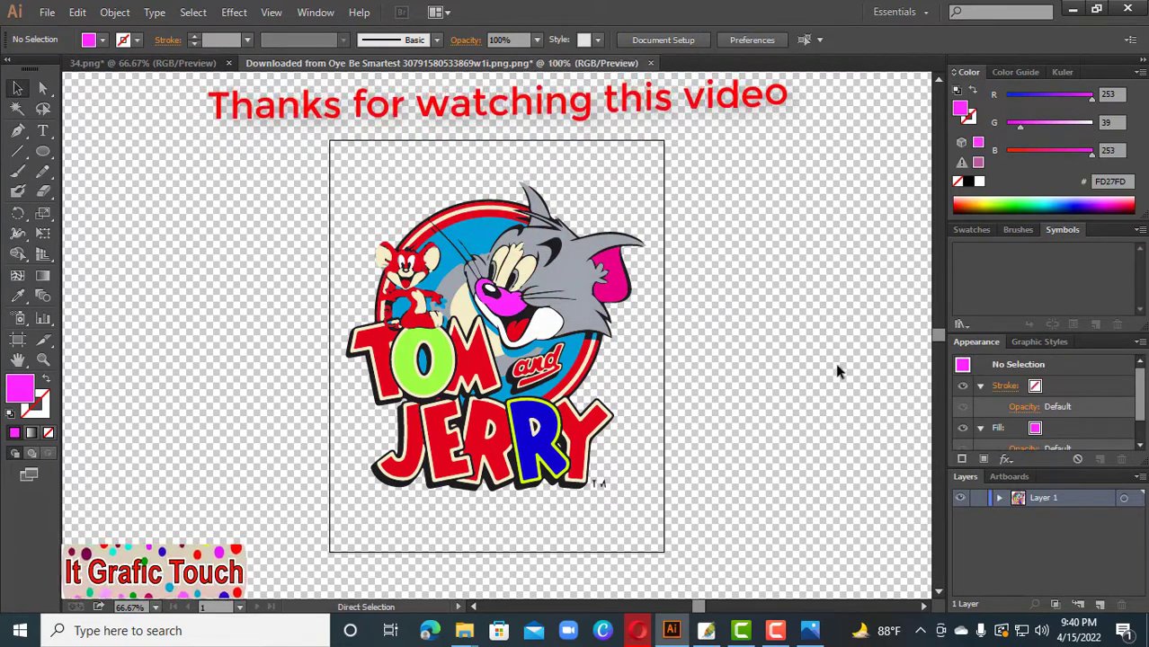
key(ctrl+equal)
key(ctrl+equal)
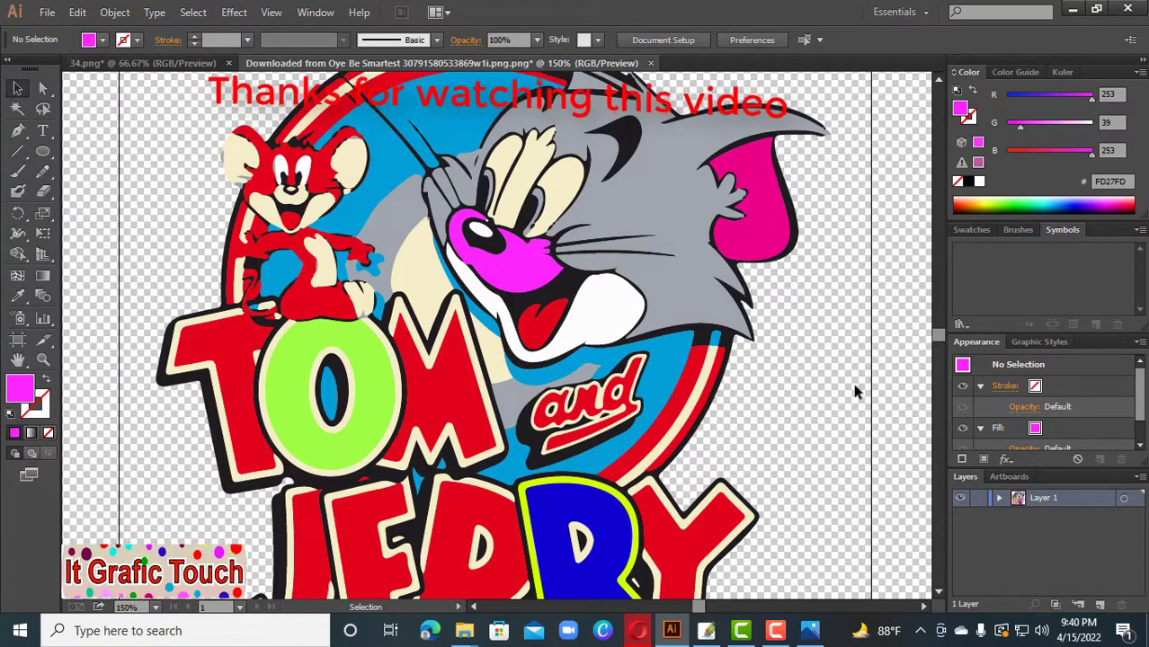
key(ctrl+minus)
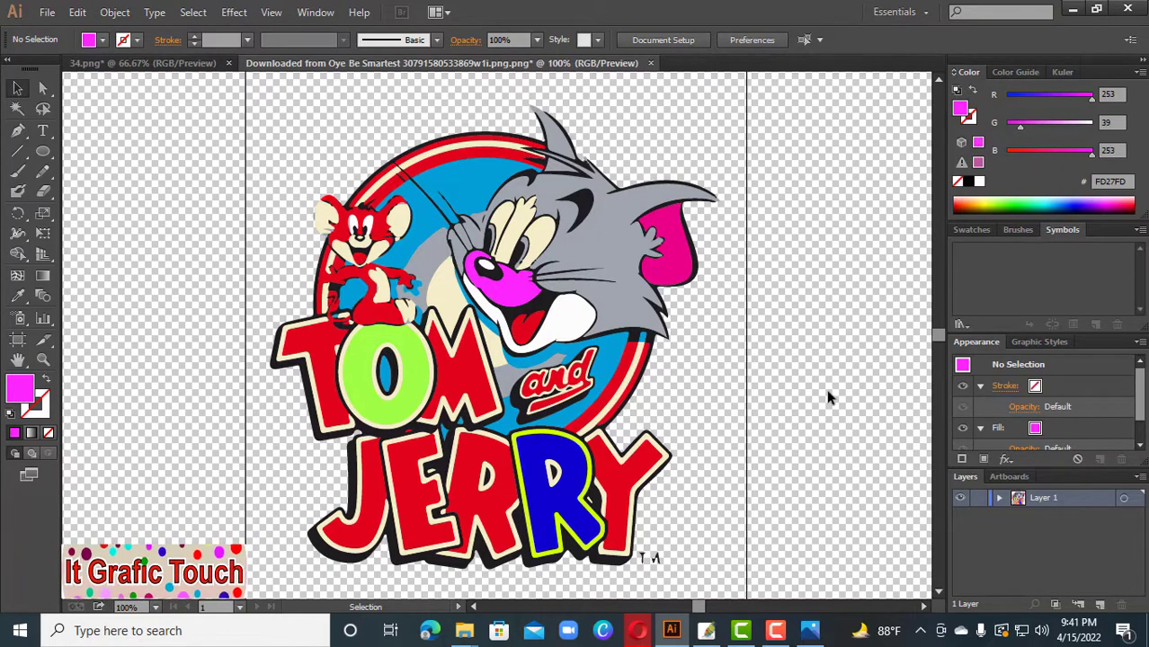
click(810, 632)
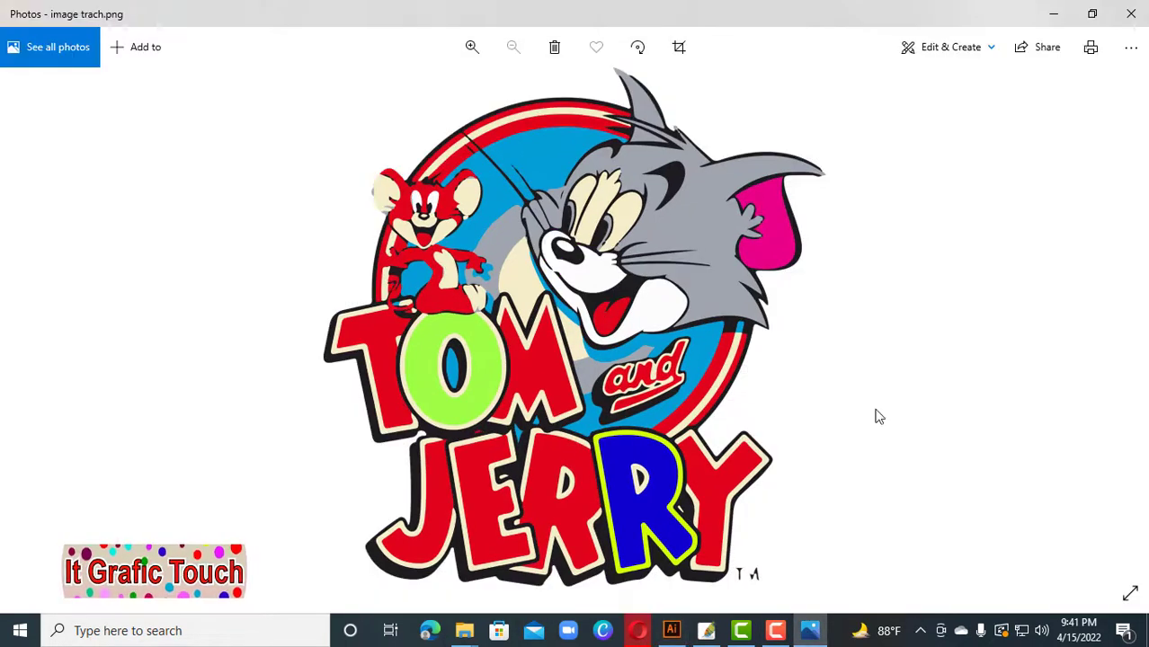